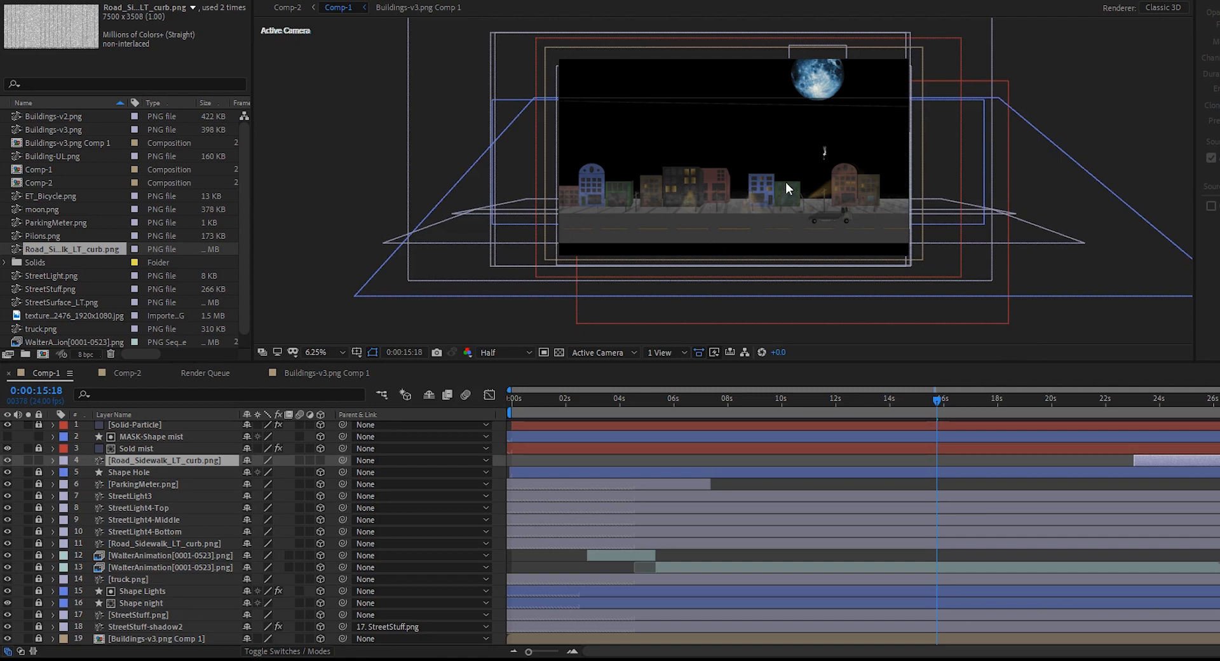
# Step: Examine the night street scene in the viewer and the order of the layers in the Comp-1 stack
pyautogui.scroll(1, 782, 191)
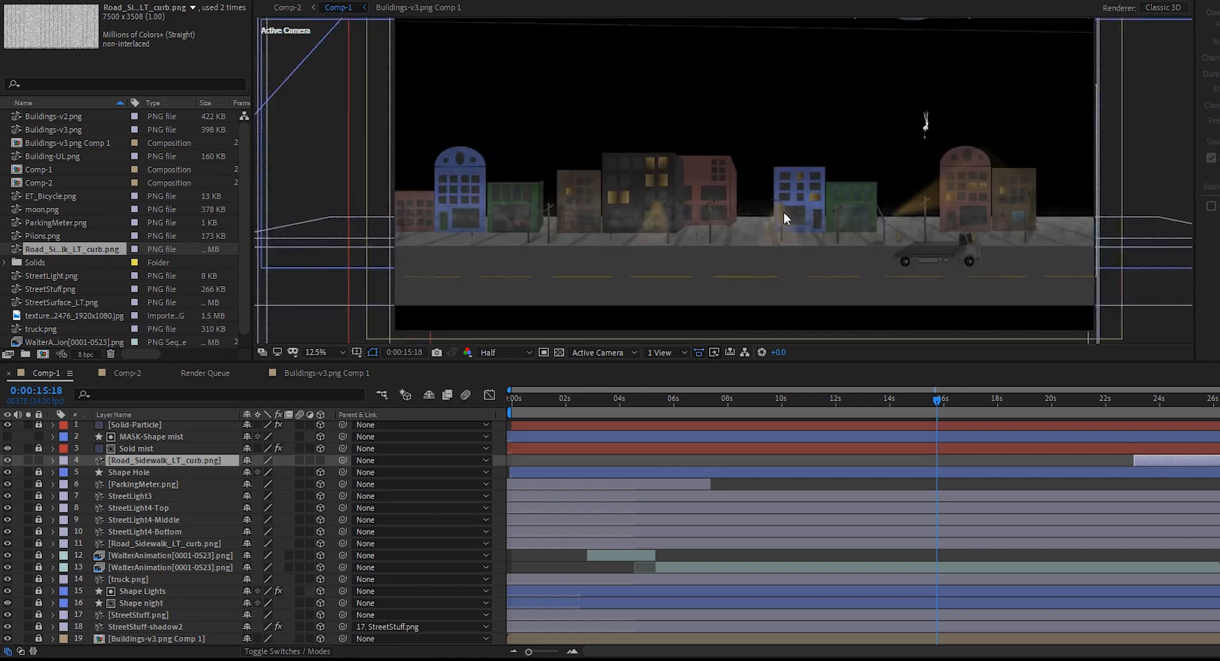
pyautogui.scroll(-1, 784, 204)
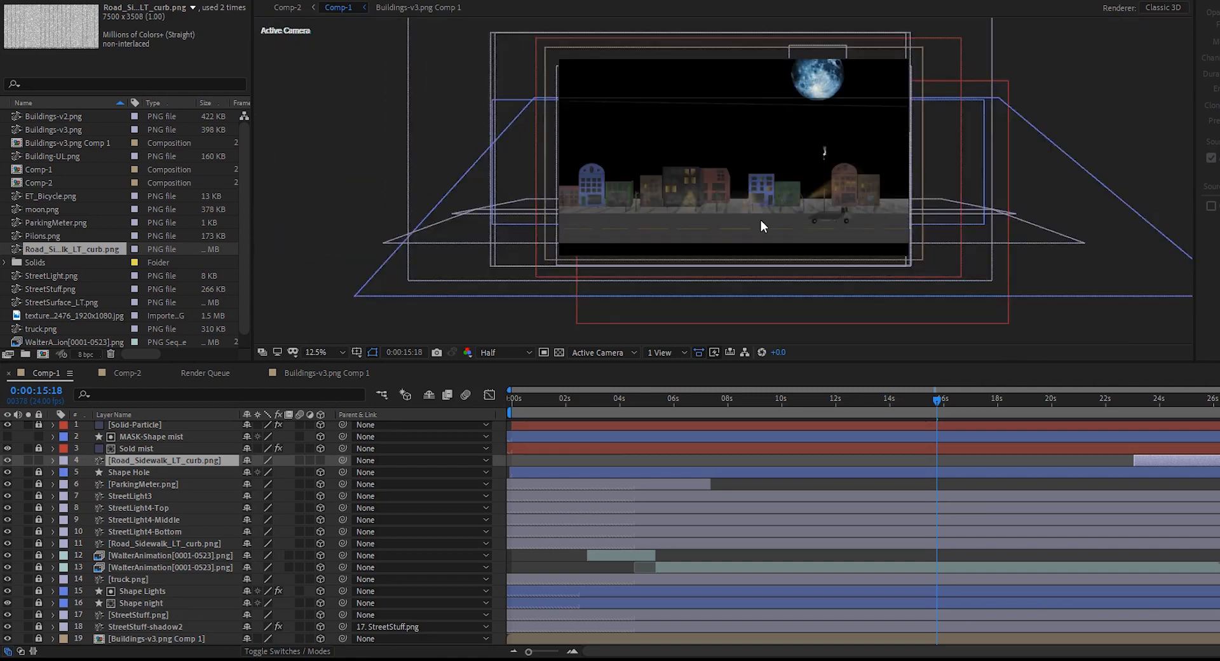
pyautogui.scroll(1, 760, 220)
pyautogui.scroll(-1, 761, 219)
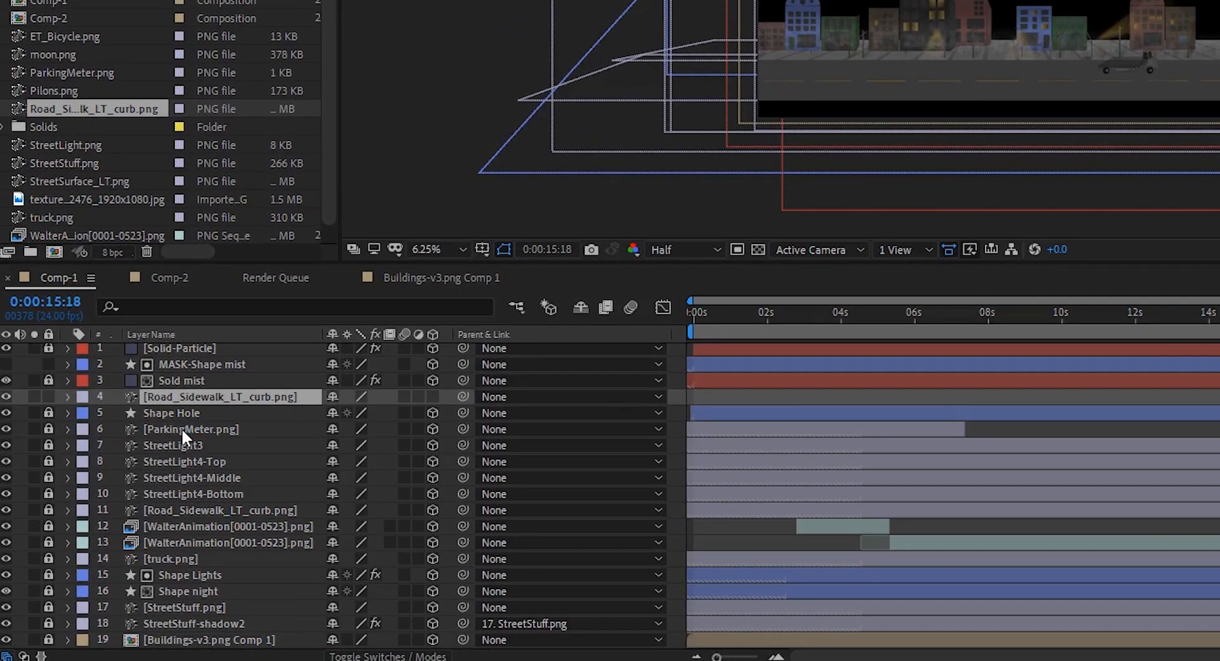
pyautogui.scroll(-1, 157, 457)
pyautogui.scroll(-1, 181, 427)
pyautogui.scroll(2, 191, 553)
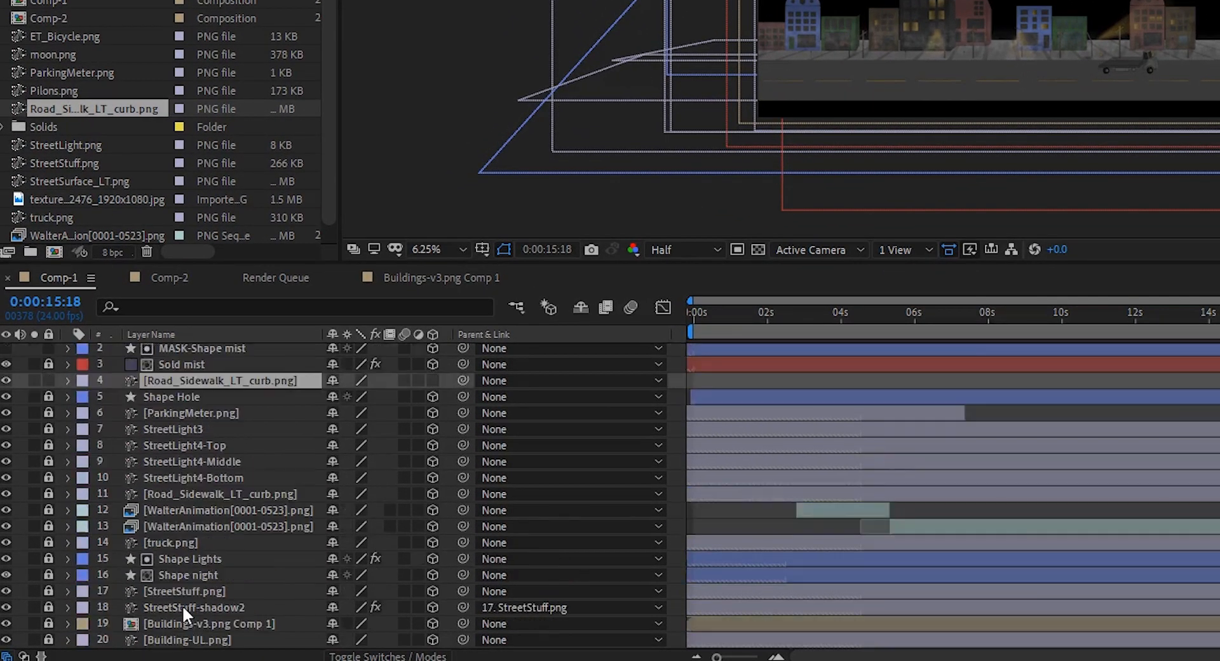
pyautogui.scroll(-2, 193, 387)
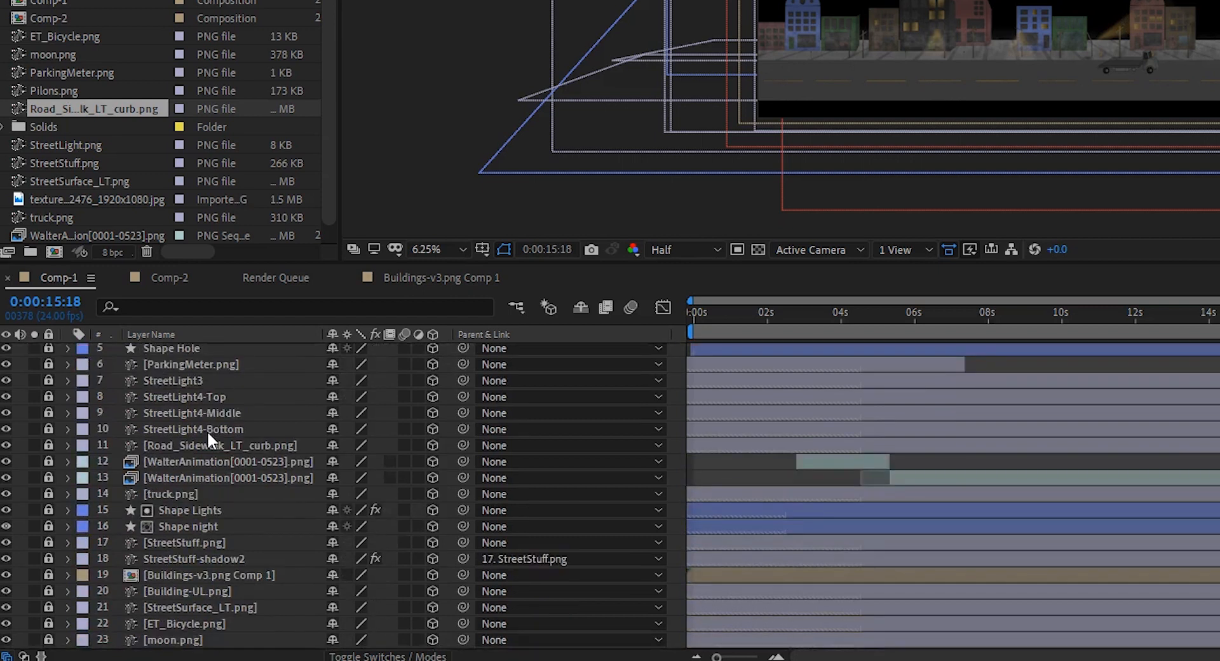
pyautogui.scroll(2, 222, 561)
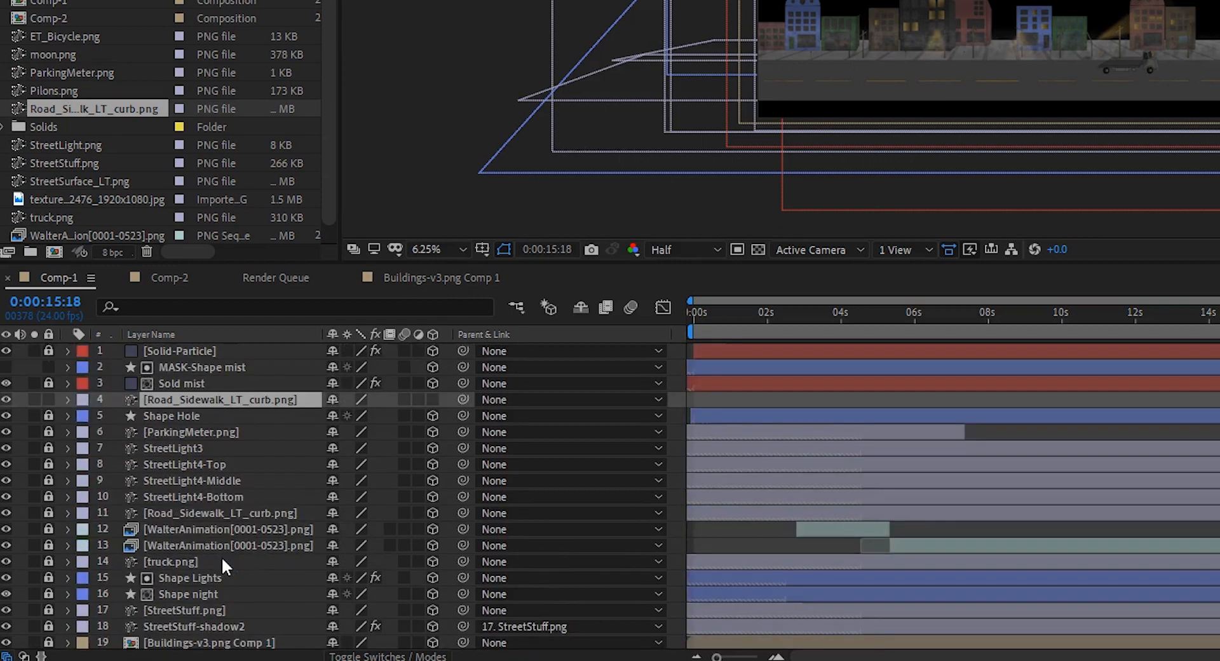
pyautogui.scroll(-2, 221, 555)
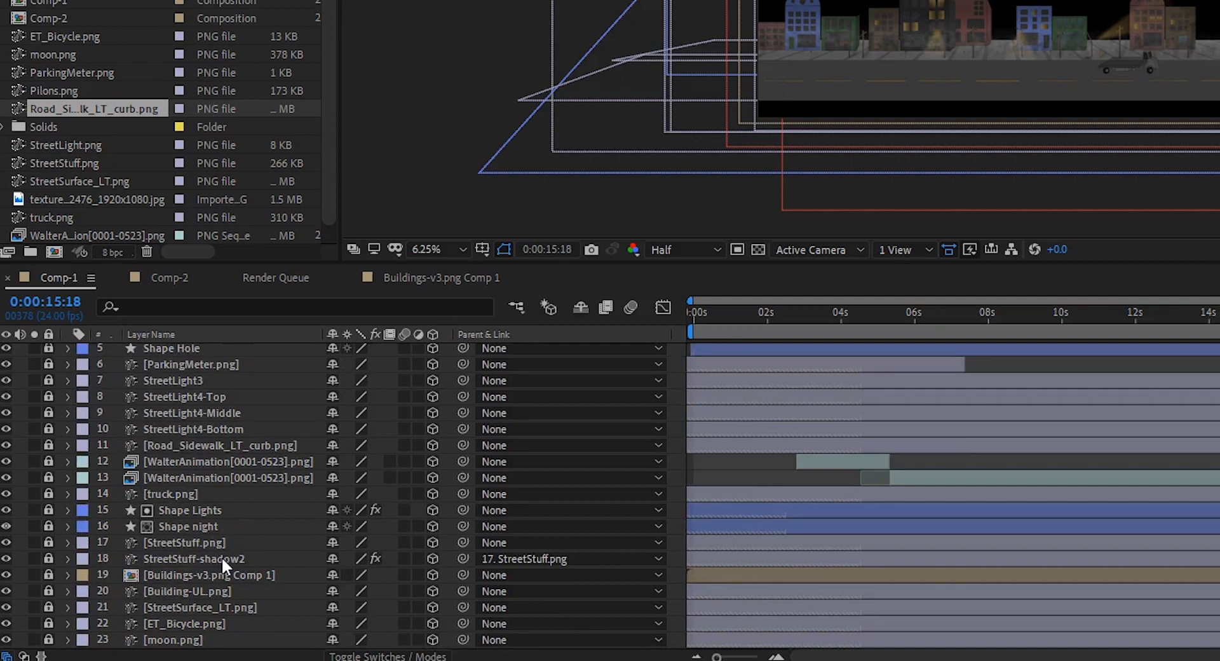
pyautogui.scroll(2, 221, 555)
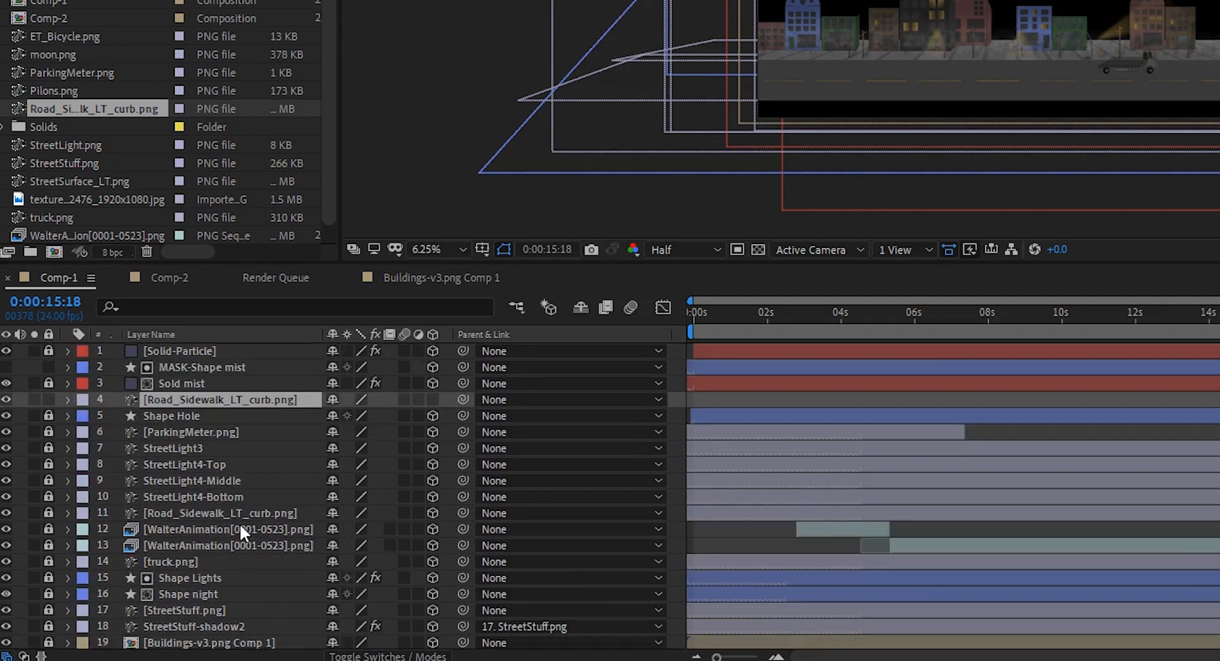
pyautogui.scroll(-2, 206, 423)
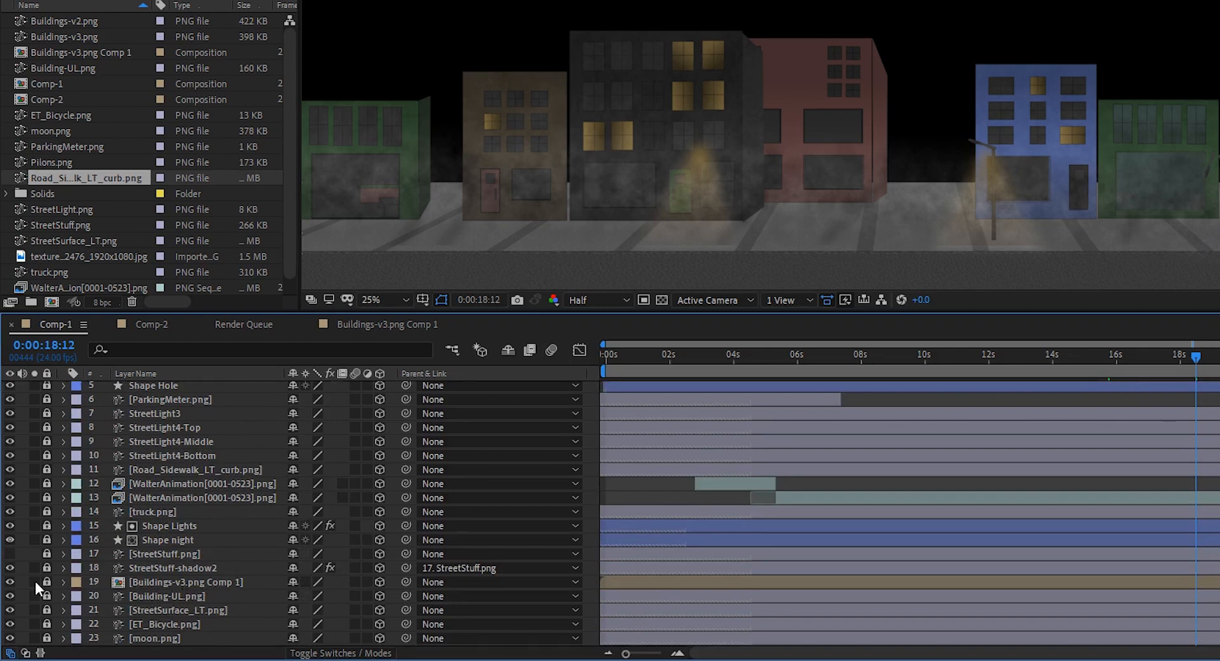
# Step: Toggle the visibility of the Buildings-v3.png Comp 1 and Building-UL.png layers off and on to see what each contributes
pyautogui.click(12, 579)
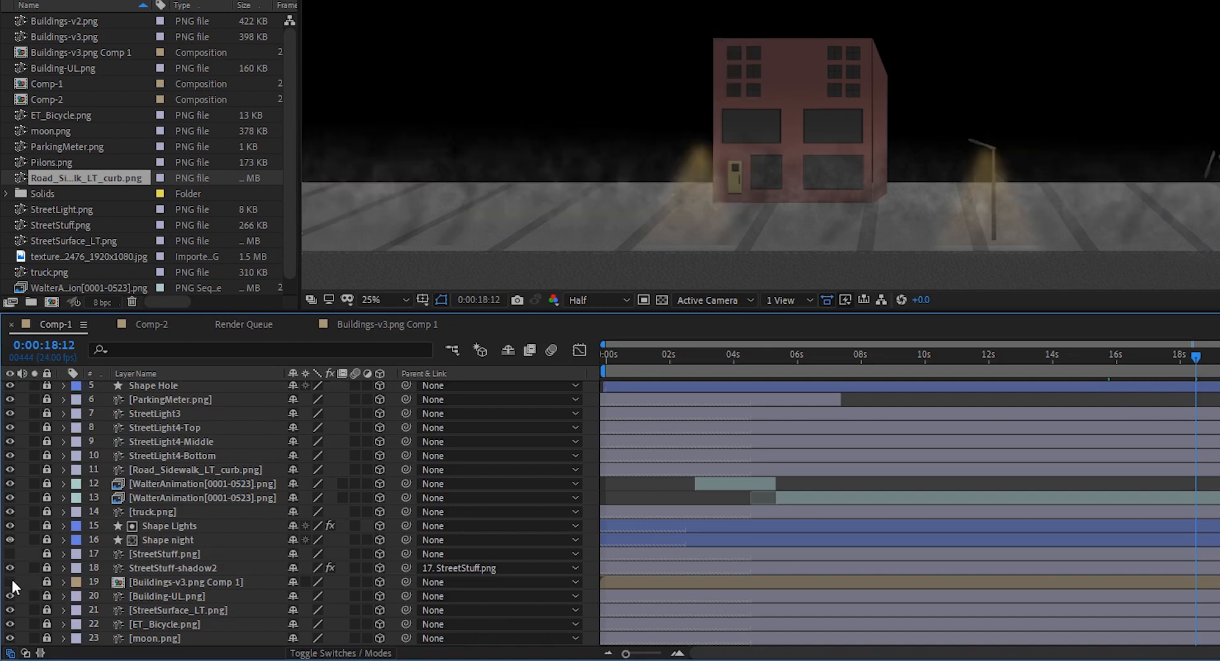
pyautogui.click(13, 580)
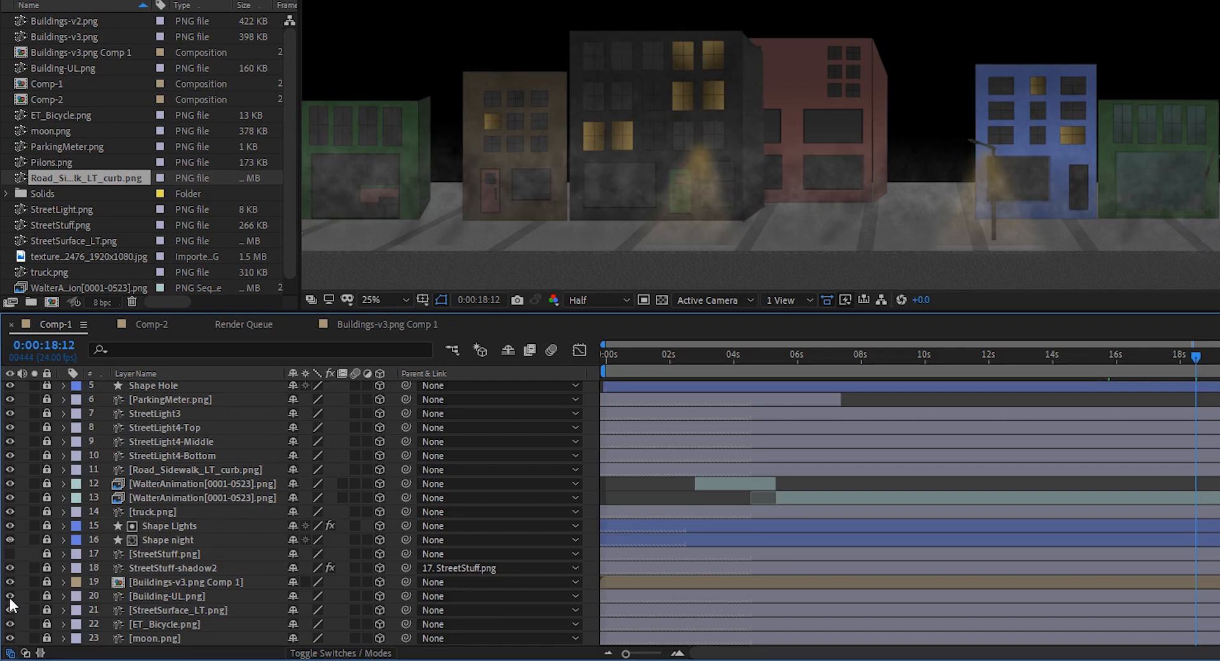
pyautogui.click(10, 596)
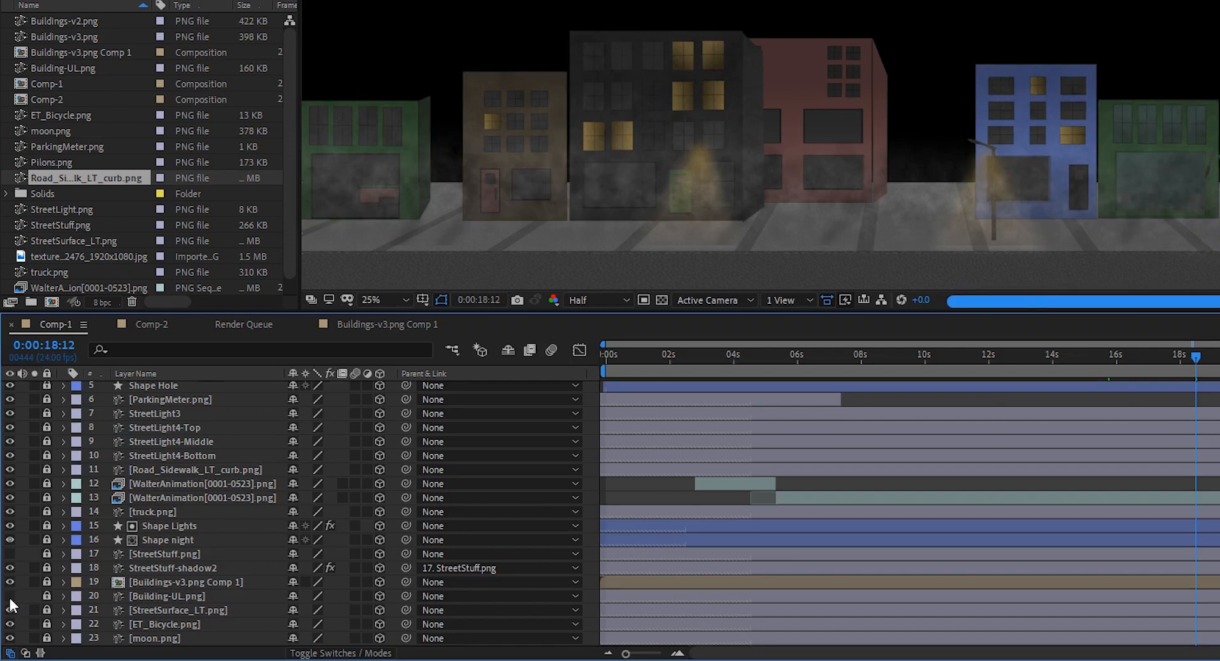
pyautogui.click(9, 596)
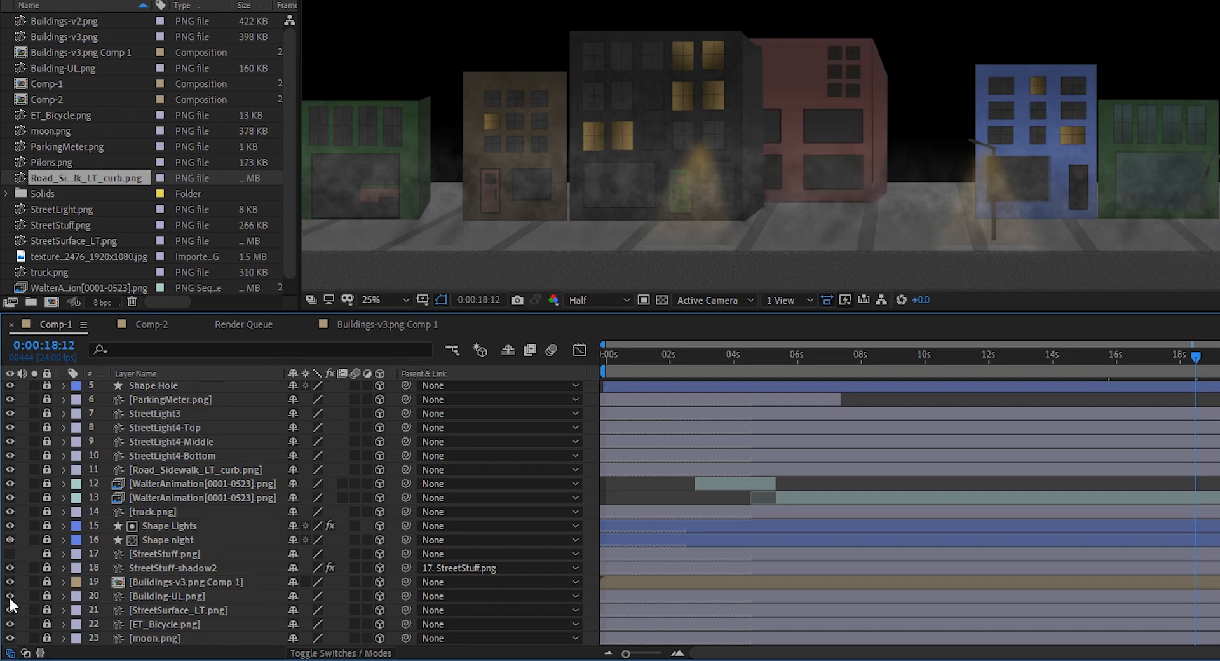
pyautogui.click(9, 597)
pyautogui.click(9, 597)
# Step: Toggle the StreetStuff.png layer's visibility repeatedly to compare the scene, leaving the layer shown
pyautogui.click(10, 553)
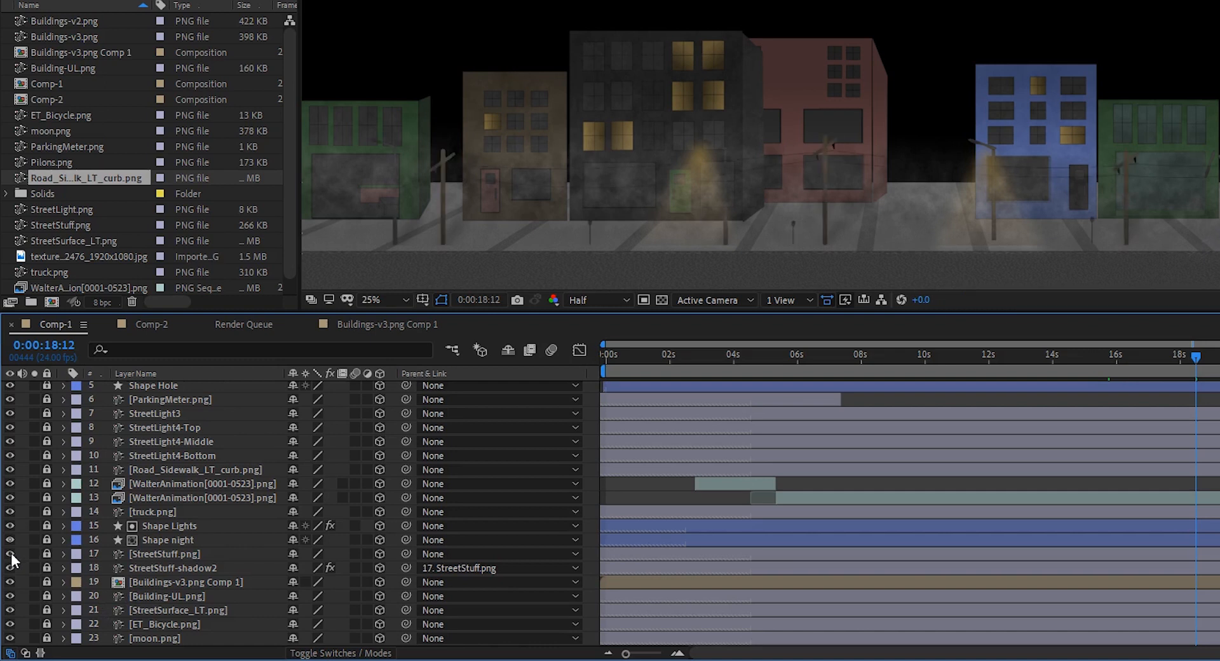
pyautogui.click(10, 553)
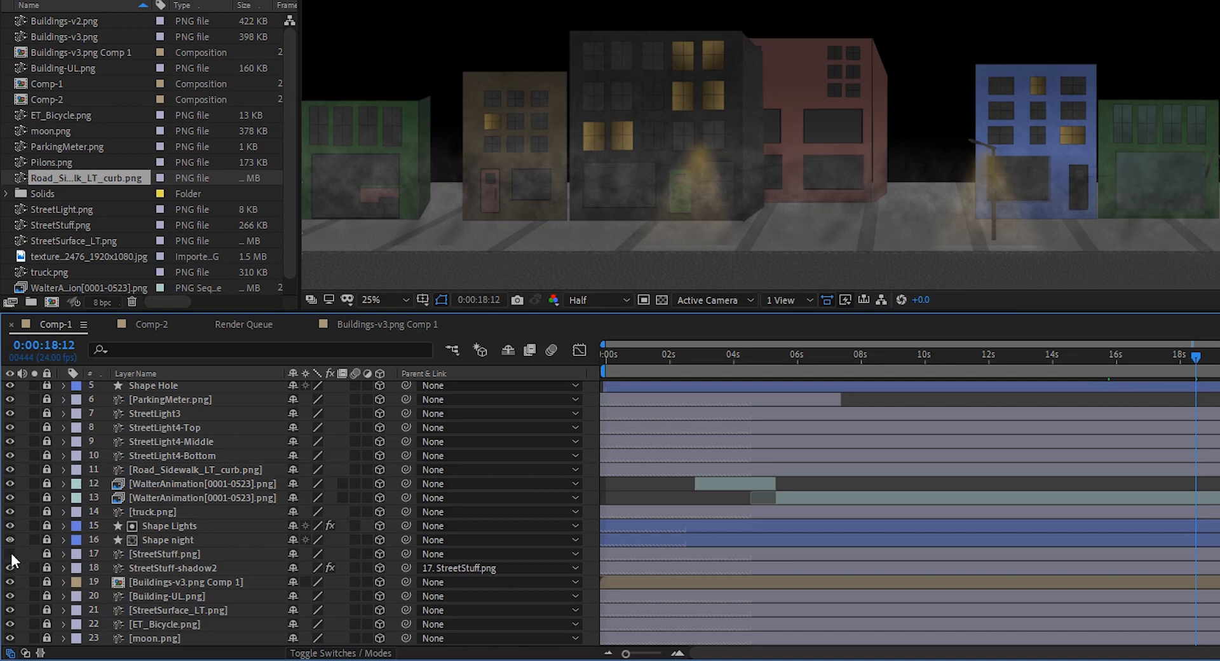
pyautogui.click(10, 554)
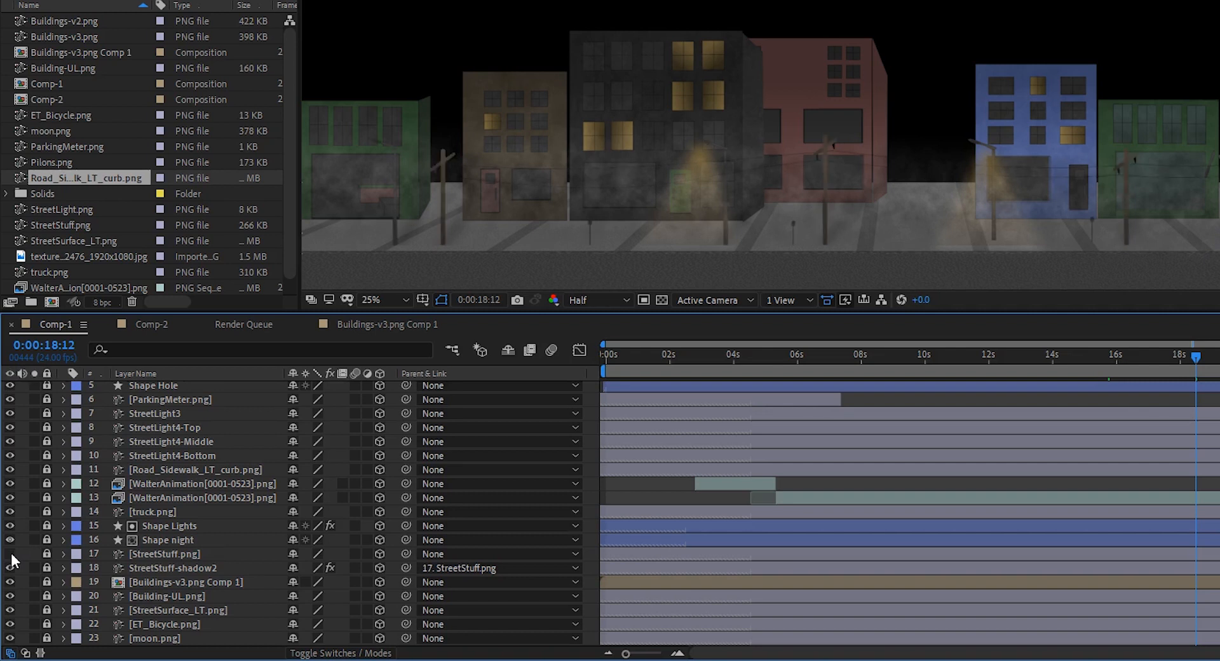
pyautogui.click(10, 553)
pyautogui.click(11, 554)
# Step: Toggle the Shape Lights layer's visibility off and on to compare the street with and without the light glow
pyautogui.scroll(1, 9, 540)
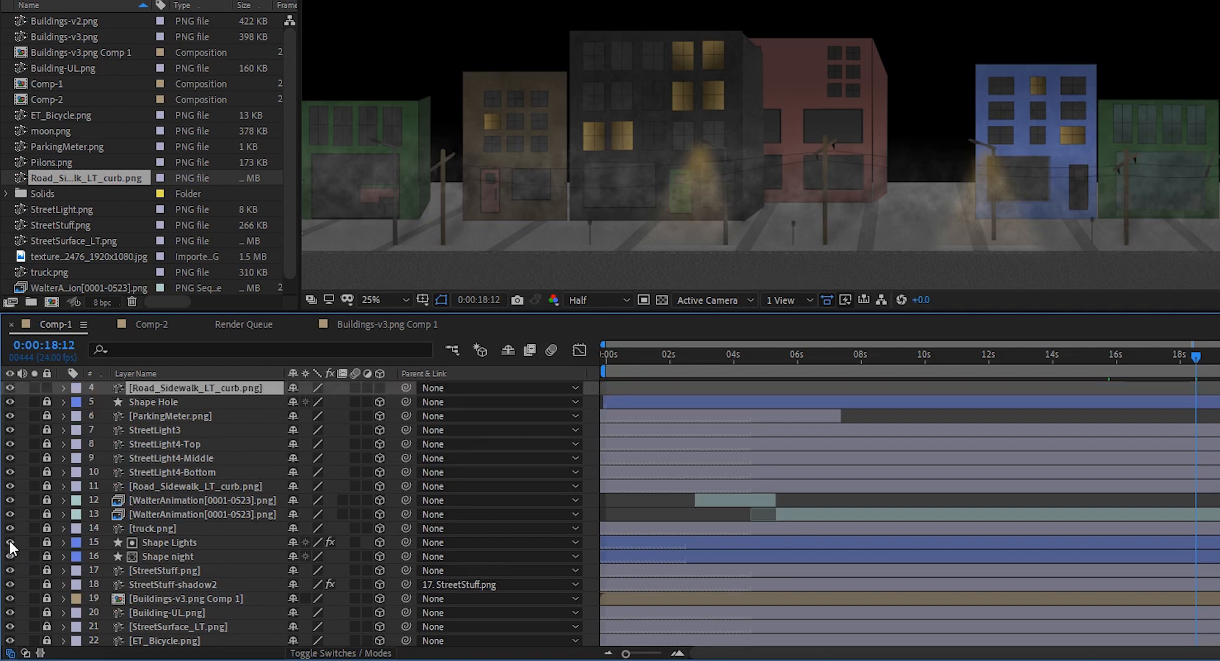
pyautogui.click(10, 542)
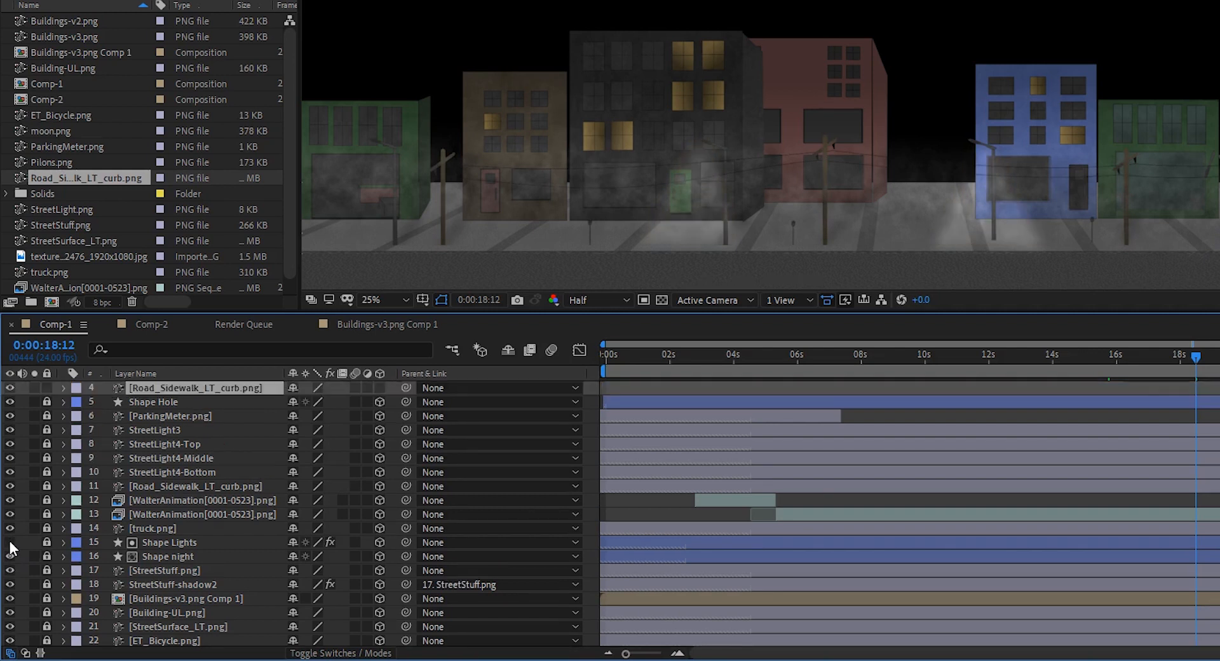
pyautogui.click(10, 542)
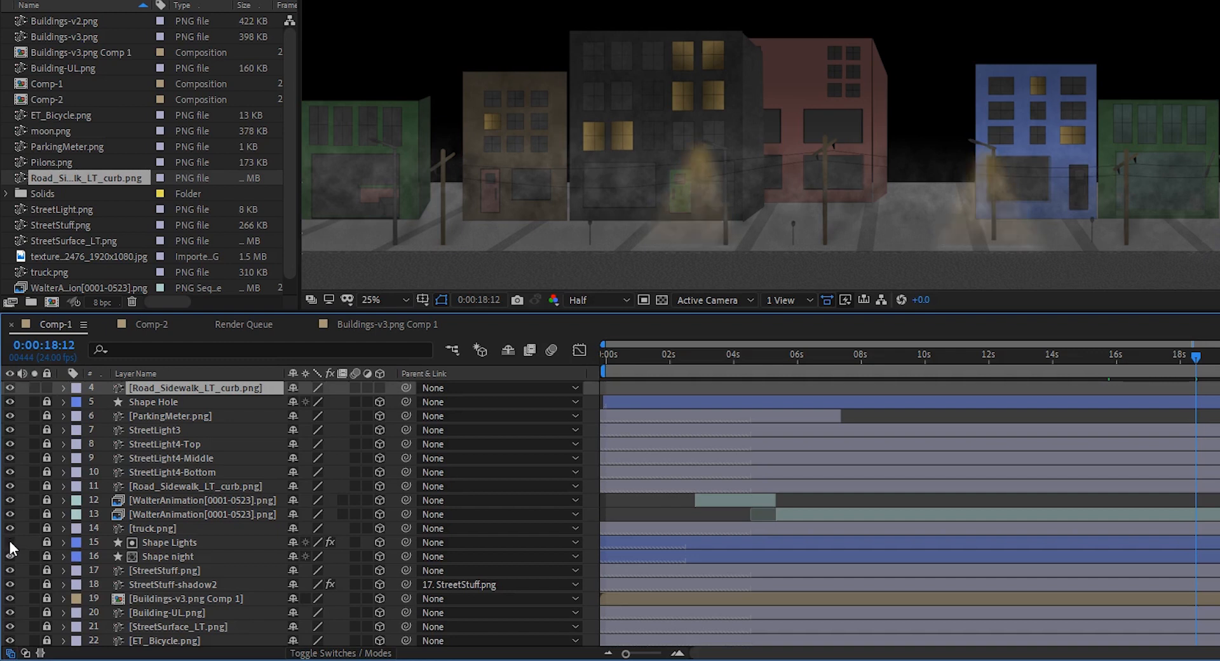
pyautogui.click(10, 542)
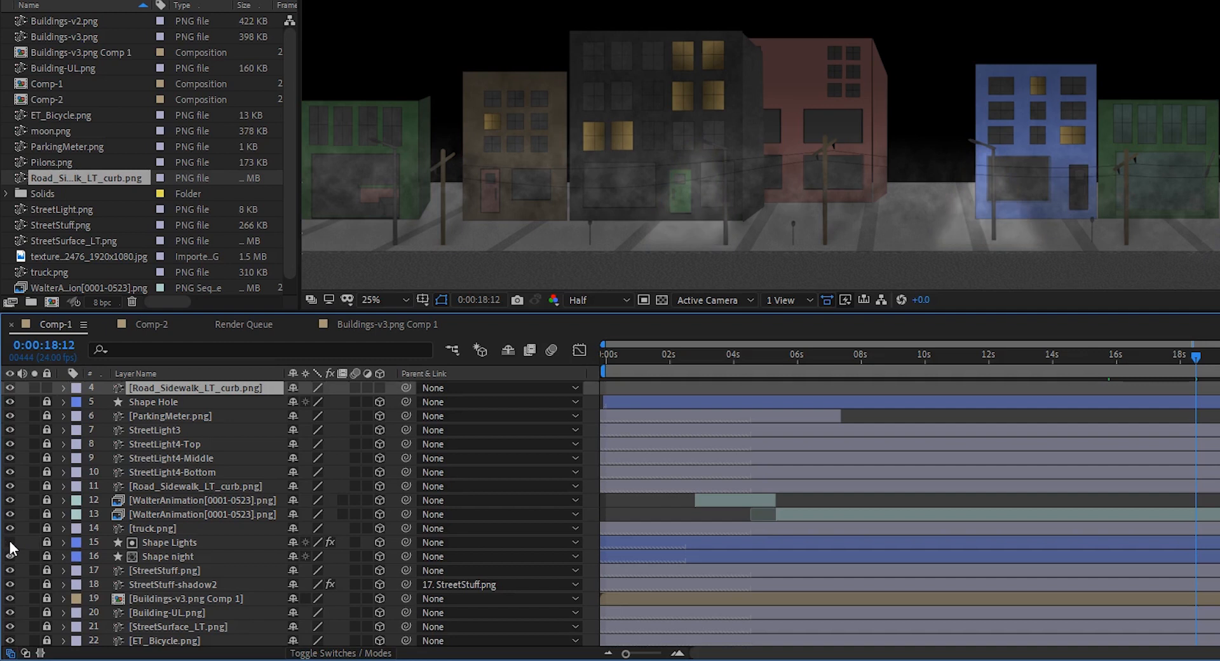
pyautogui.click(9, 542)
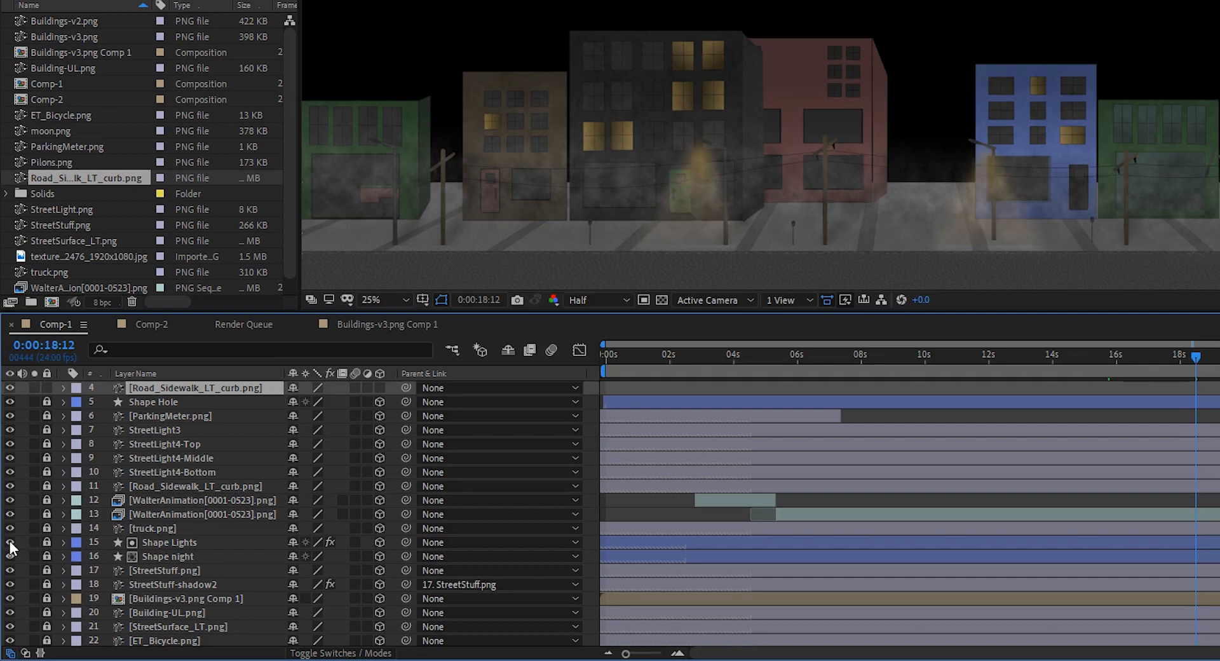
pyautogui.click(13, 484)
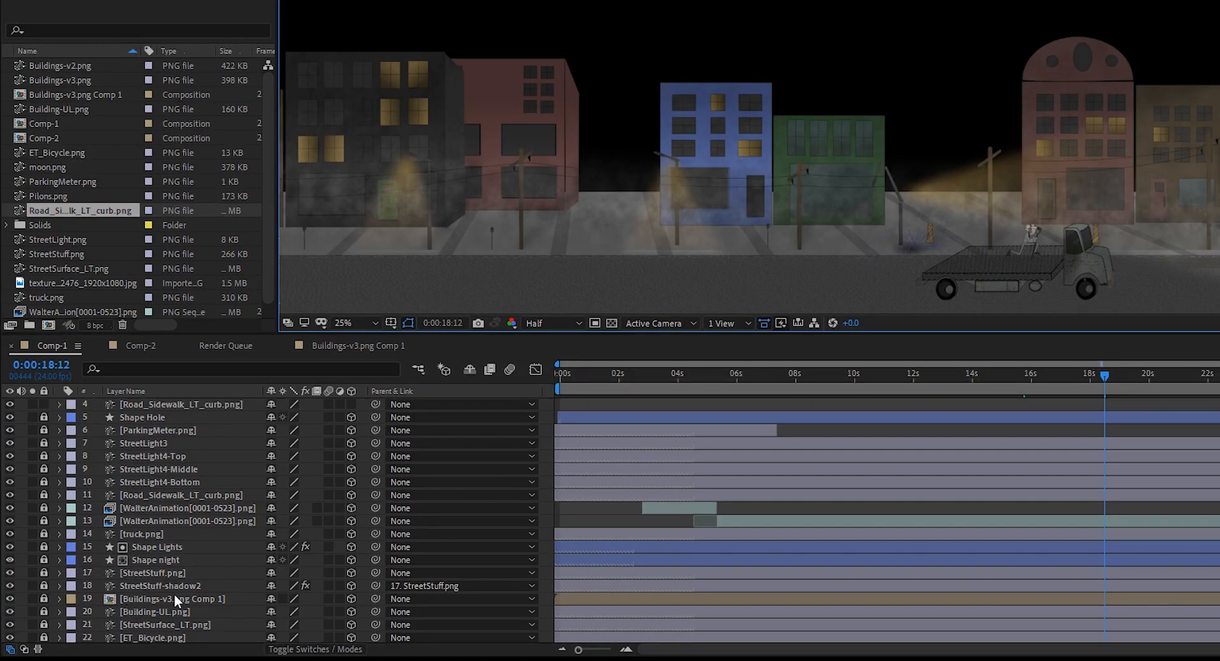
# Step: Toggle the visibility of the truck.png layer and the longer WalterAnimation layer off and on to inspect them in the scene
pyautogui.click(10, 533)
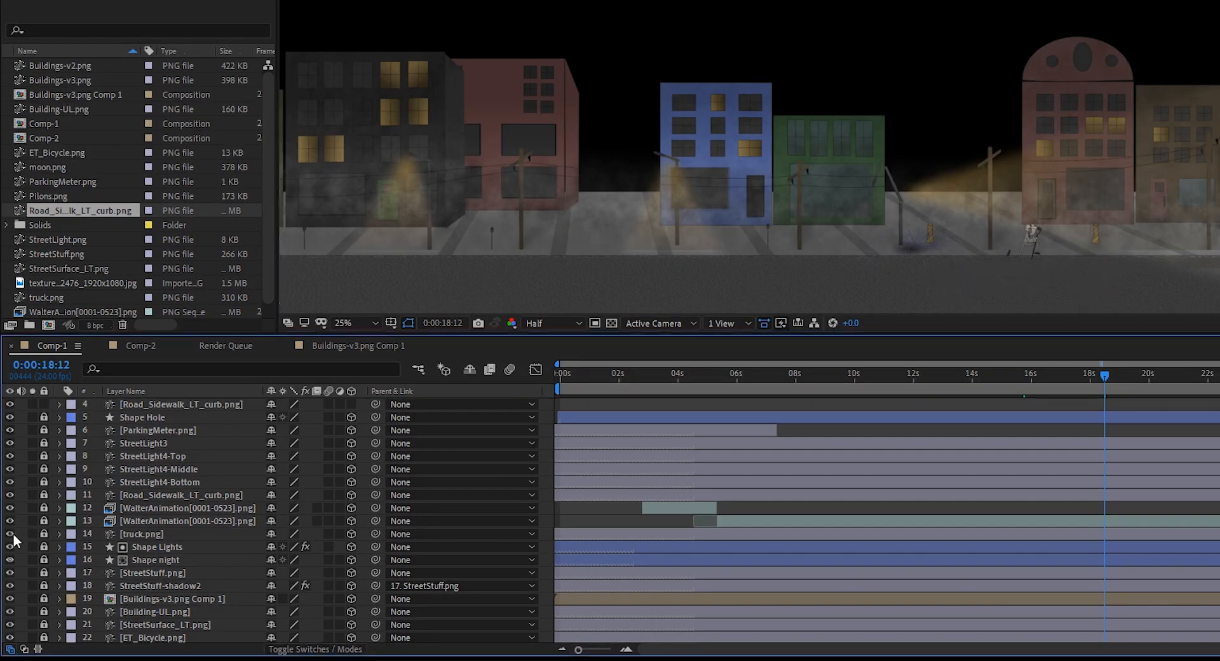
pyautogui.click(11, 534)
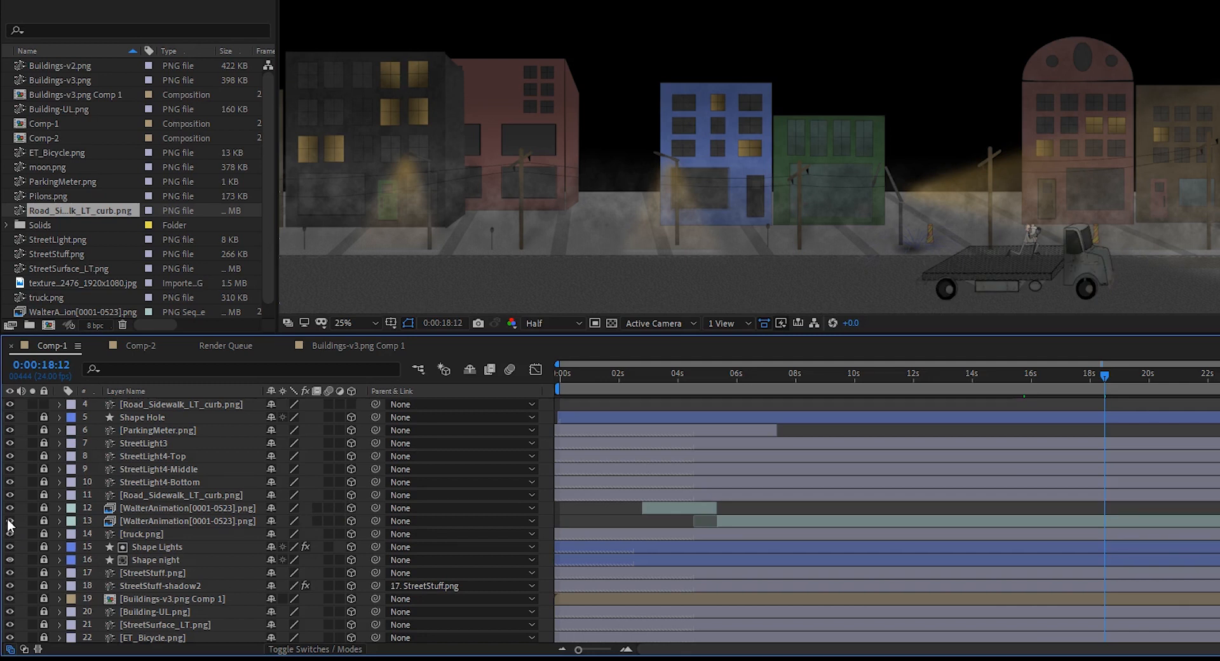
pyautogui.click(10, 521)
pyautogui.click(10, 521)
pyautogui.click(11, 520)
pyautogui.click(10, 521)
# Step: Bring the moon into view and toggle the moon.png layer's visibility off and on
pyautogui.moveTo(964, 71); pyautogui.dragTo(909, 256)
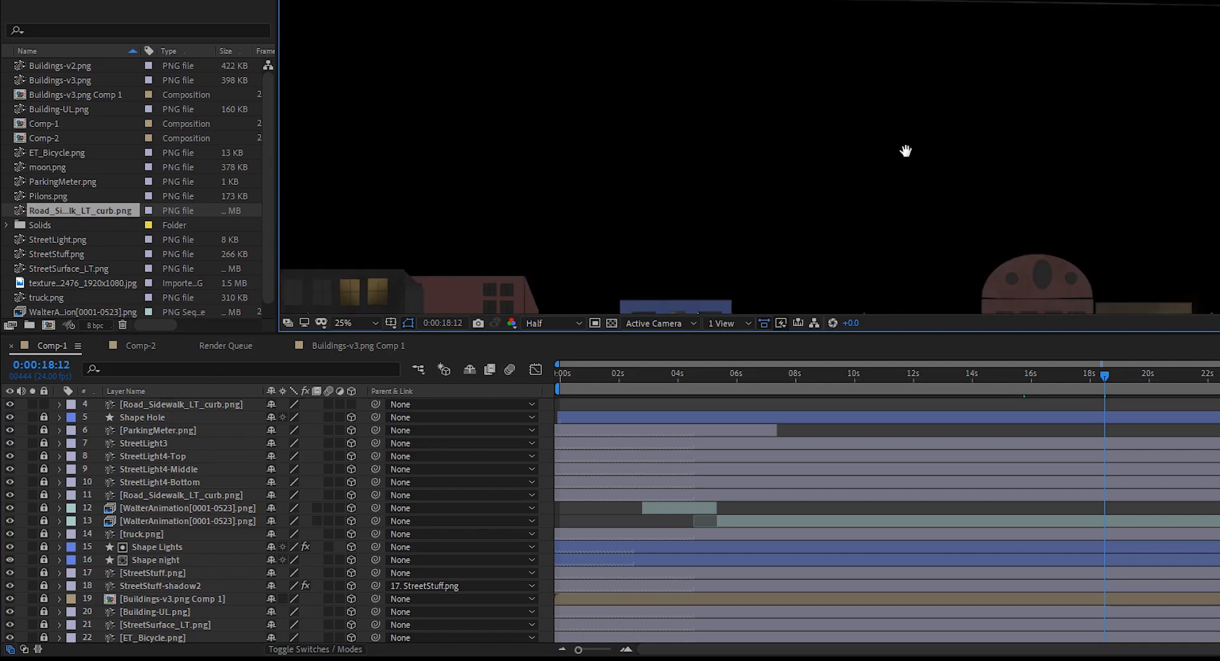
pyautogui.moveTo(907, 150); pyautogui.dragTo(984, 345)
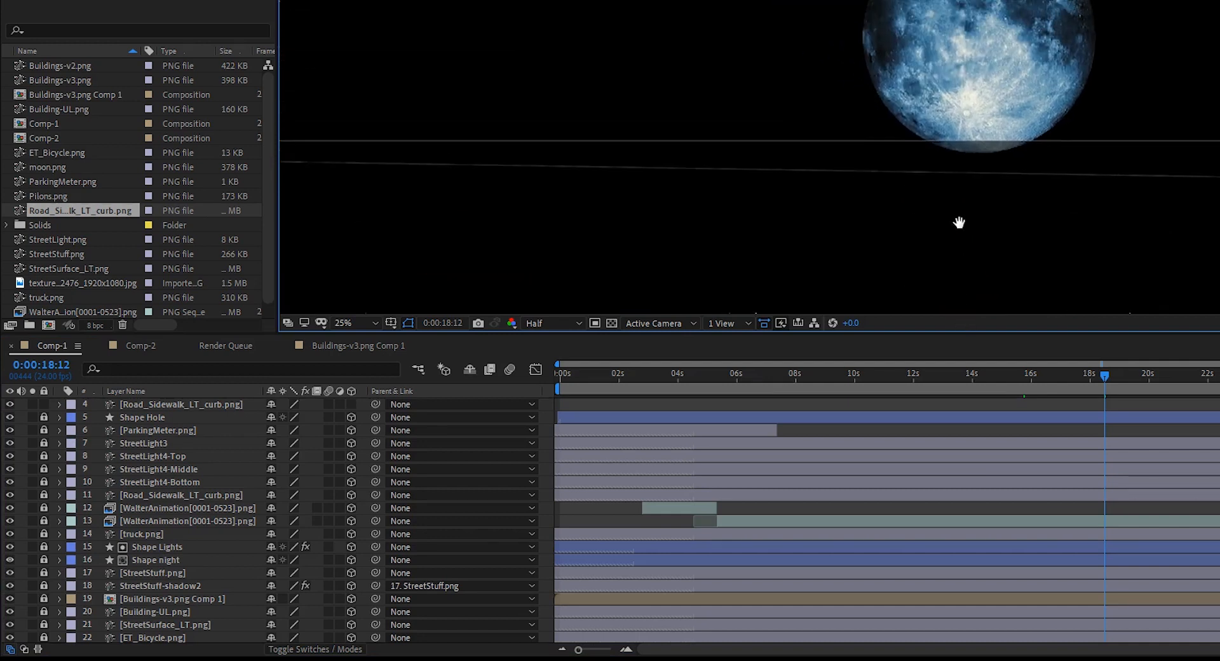
pyautogui.moveTo(960, 223)
pyautogui.mouseDown()
pyautogui.moveTo(931, 245)
pyautogui.moveTo(947, 238)
pyautogui.mouseUp()
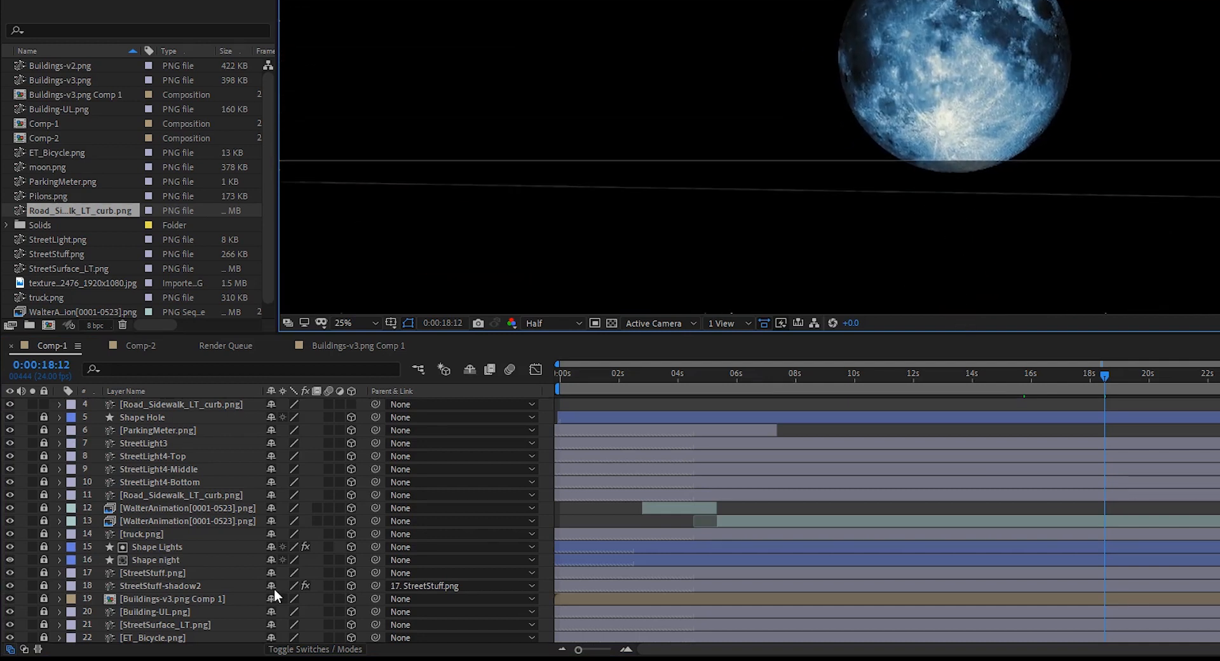
pyautogui.scroll(-1, 194, 547)
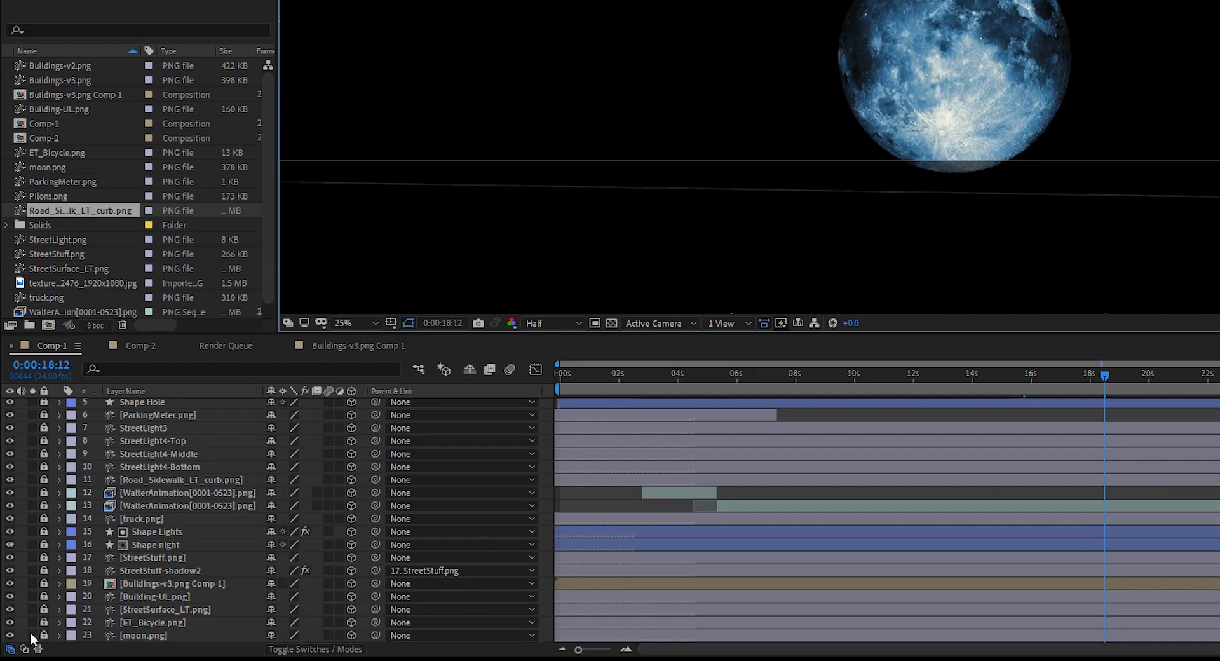
pyautogui.click(10, 635)
pyautogui.click(10, 636)
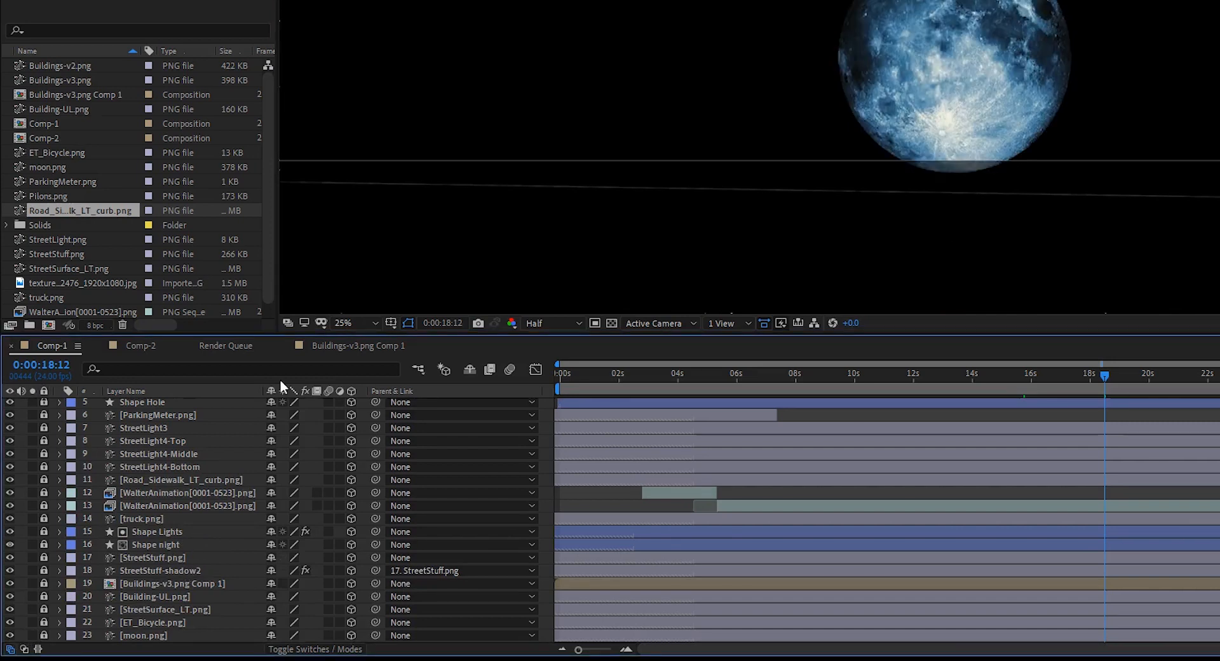
# Step: Examine the whole scene from road to moon and review the complete Comp-1 layer stack
pyautogui.scroll(-3, 642, 191)
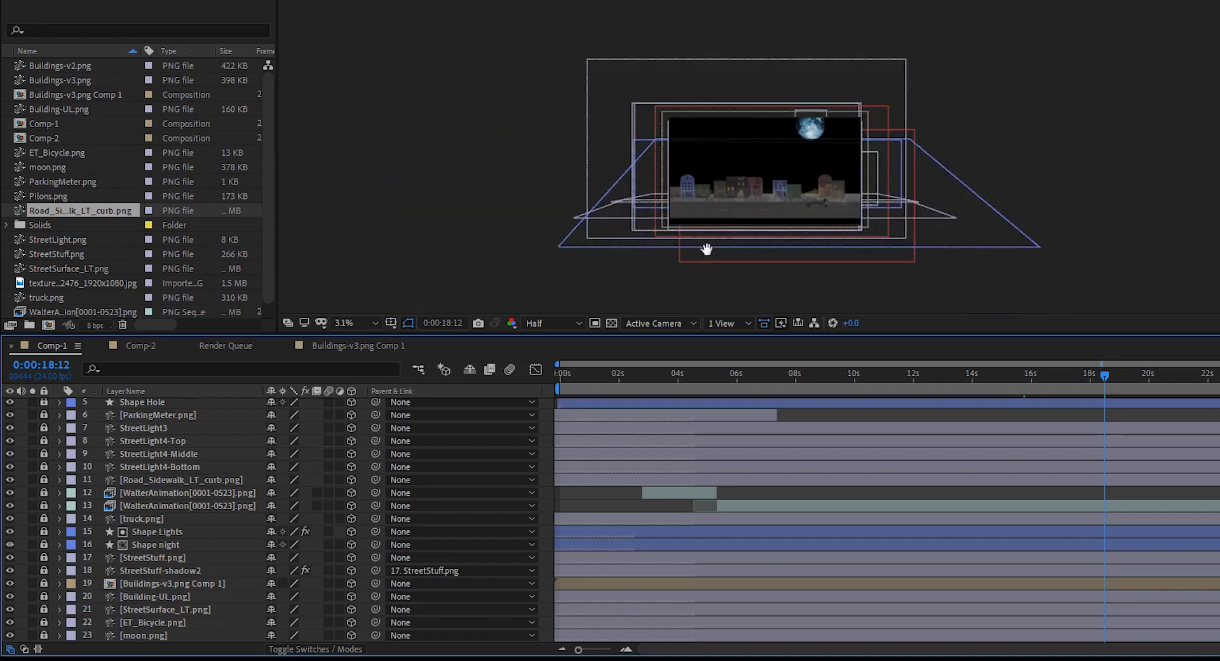
pyautogui.scroll(2, 711, 252)
pyautogui.moveTo(740, 204); pyautogui.dragTo(865, 141)
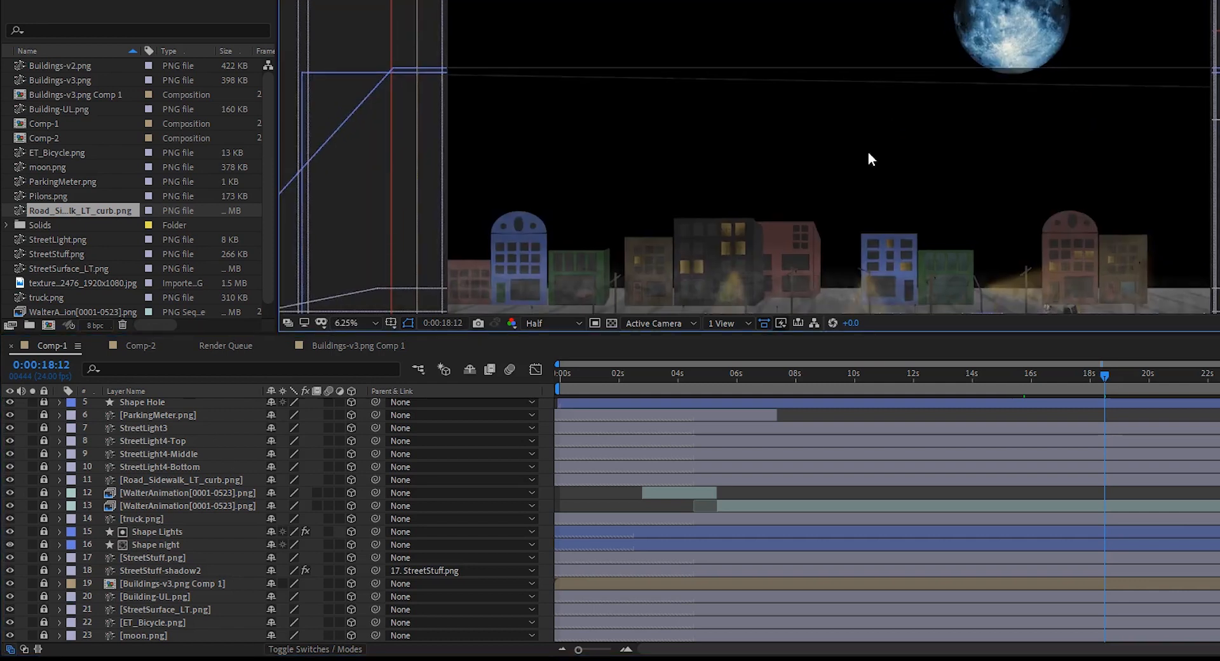
pyautogui.scroll(-2, 867, 151)
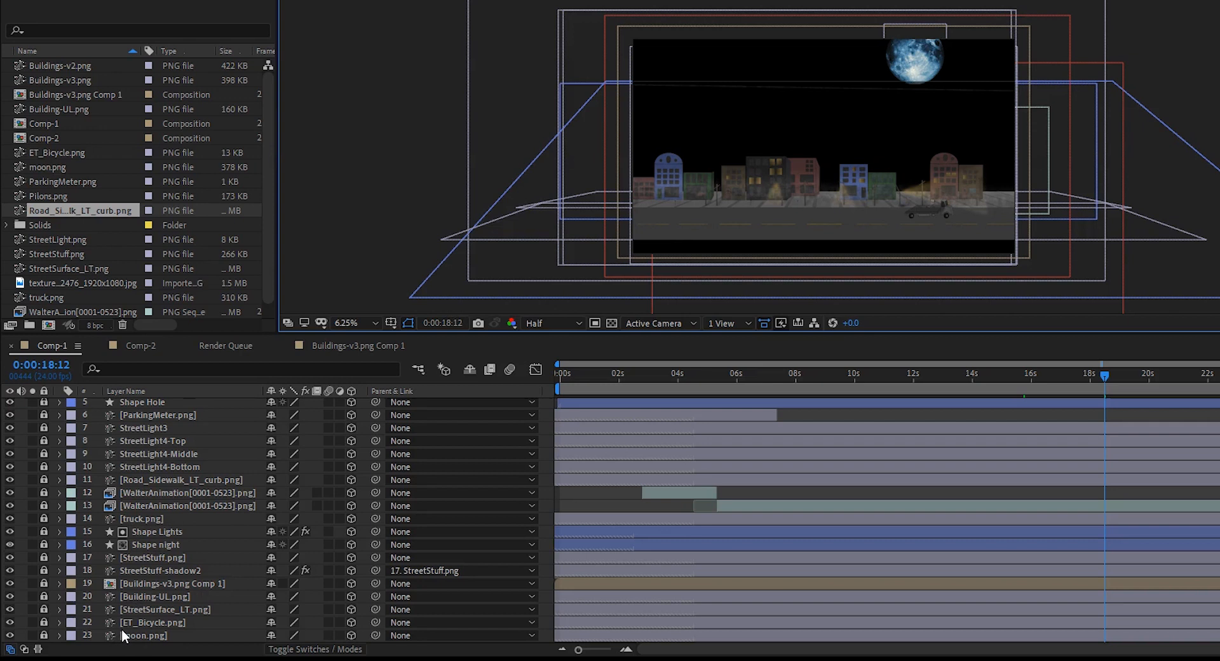
pyautogui.scroll(2, 121, 630)
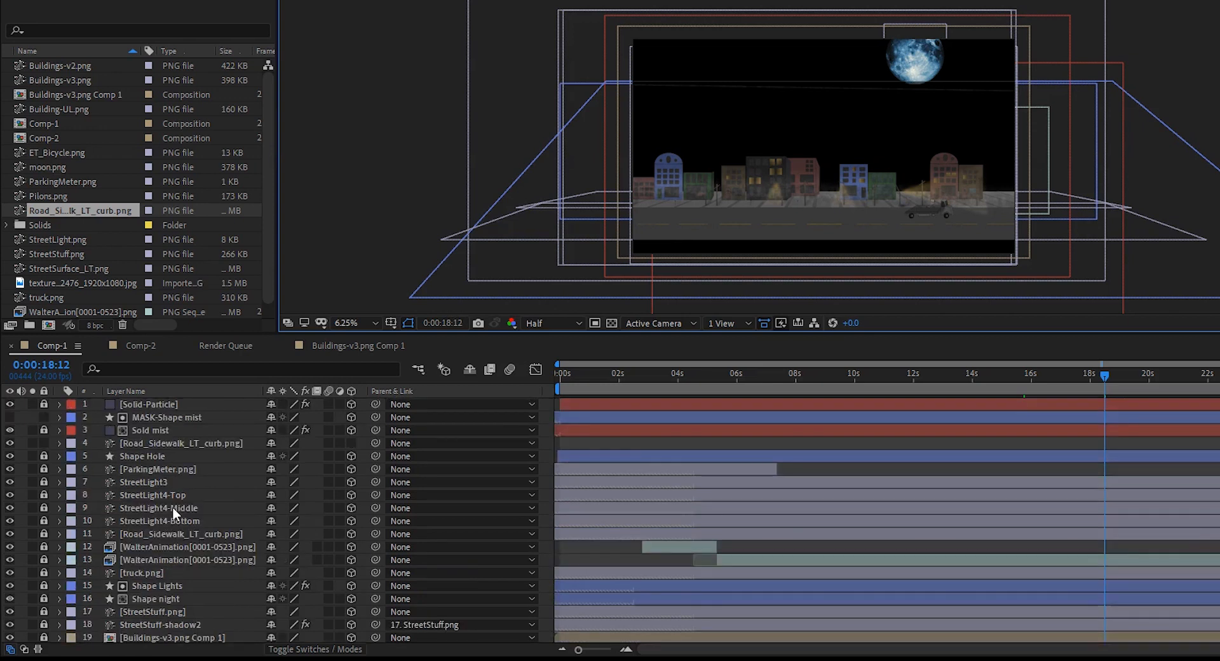
pyautogui.scroll(-2, 173, 507)
pyautogui.scroll(2, 152, 524)
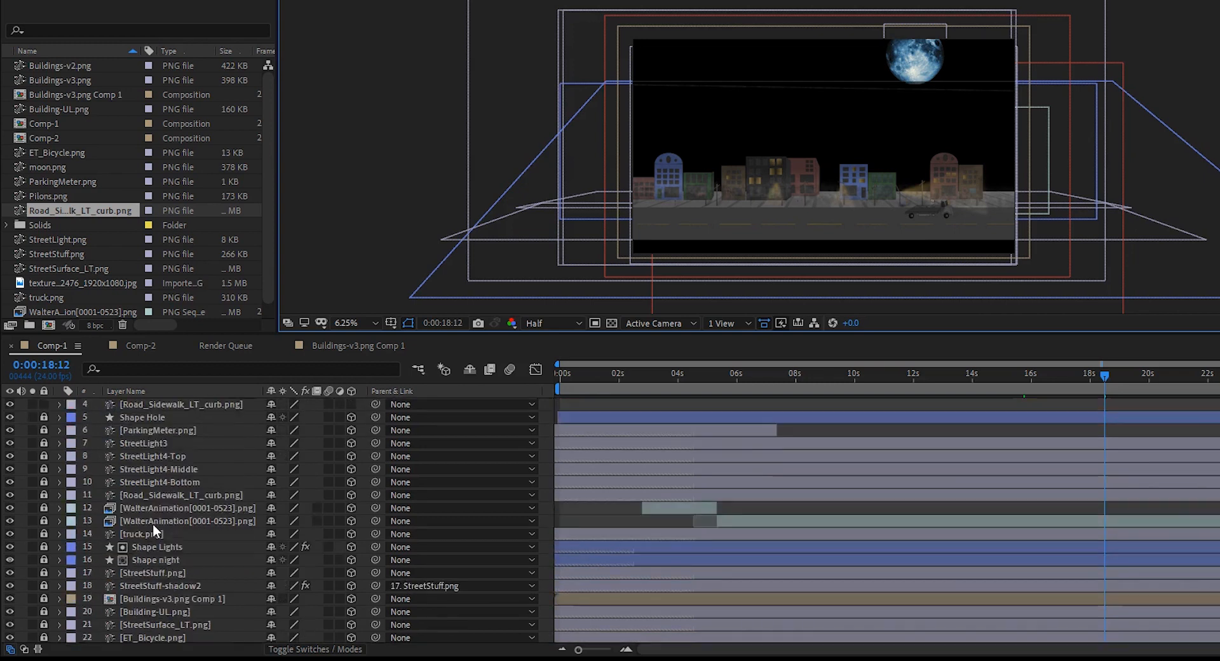
pyautogui.scroll(-2, 153, 523)
pyautogui.scroll(2, 152, 524)
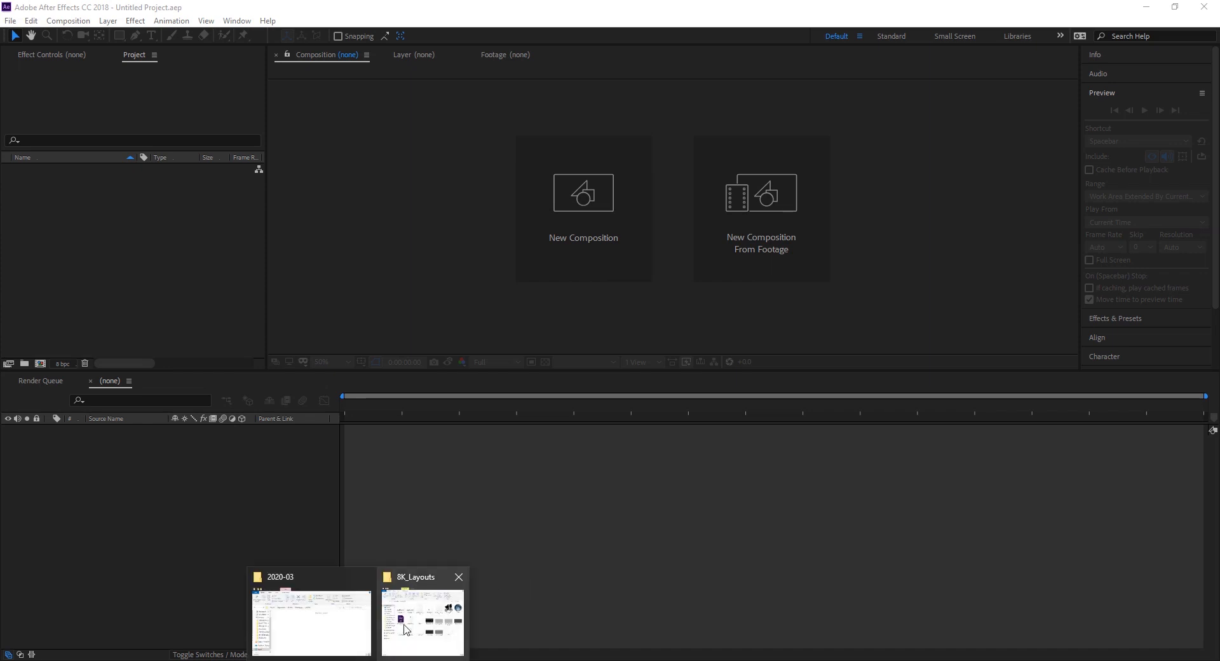
# Step: Import the Buildings-v3, ET_Bicycle, moon, Road_Sidewalk_LT_curb, StreetStuff and truck images from the 8K_Layouts folder into the project
pyautogui.click(400, 621)
pyautogui.click(721, 267)
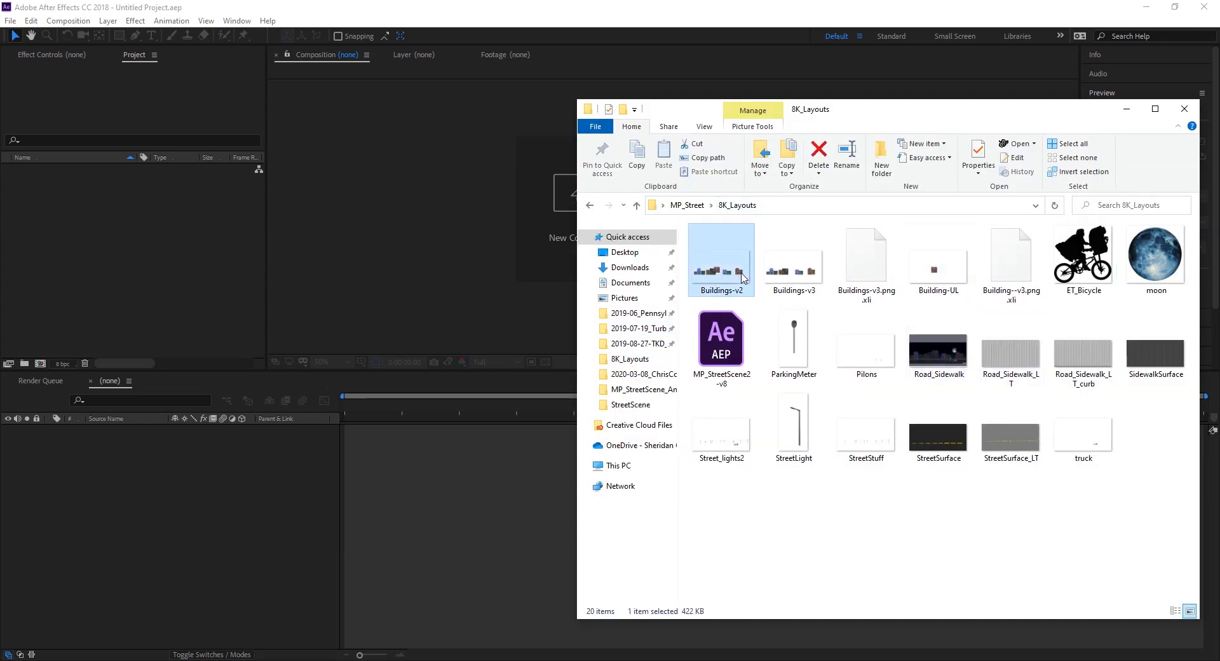
pyautogui.click(787, 272)
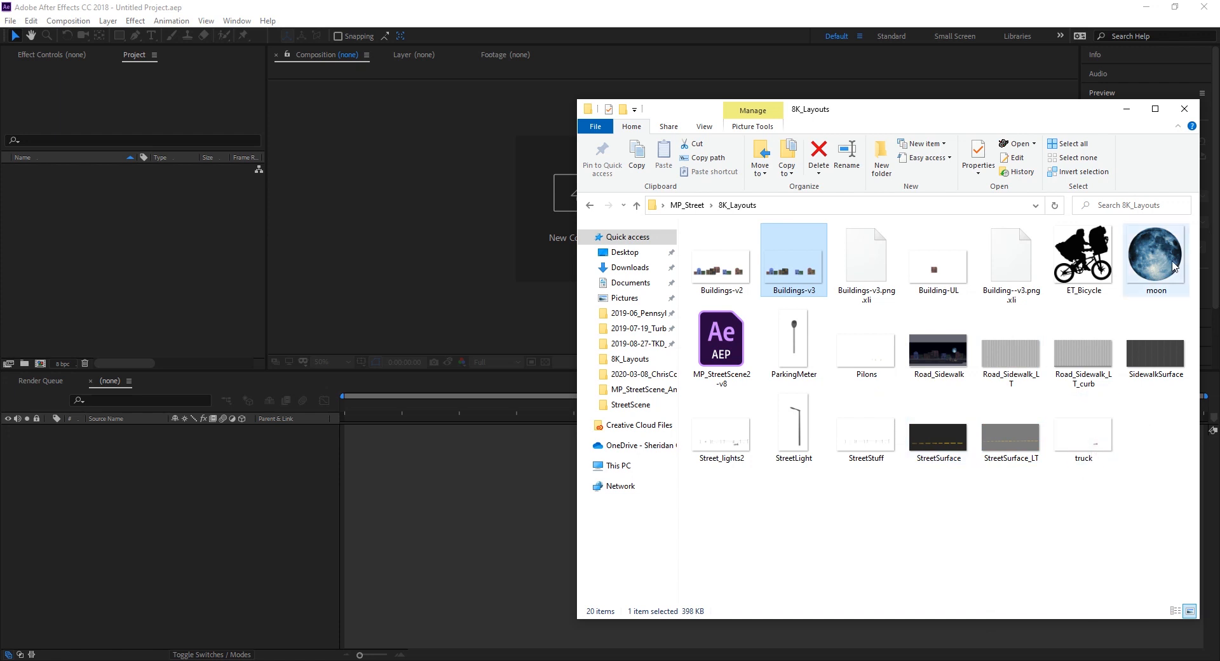
pyautogui.click(1105, 438)
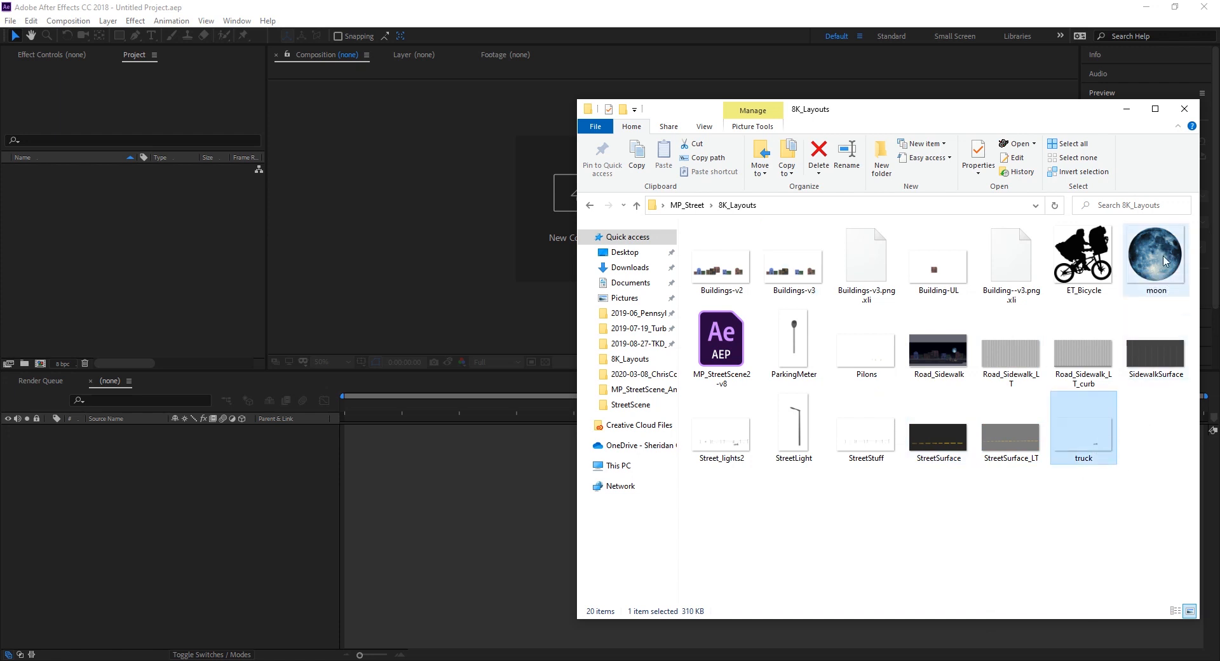
pyautogui.keyDown('ctrl'); pyautogui.click(1155, 258); pyautogui.keyUp('ctrl')
pyautogui.keyDown('ctrl'); pyautogui.click(1083, 261); pyautogui.keyUp('ctrl')
pyautogui.keyDown('ctrl'); pyautogui.click(794, 267); pyautogui.keyUp('ctrl')
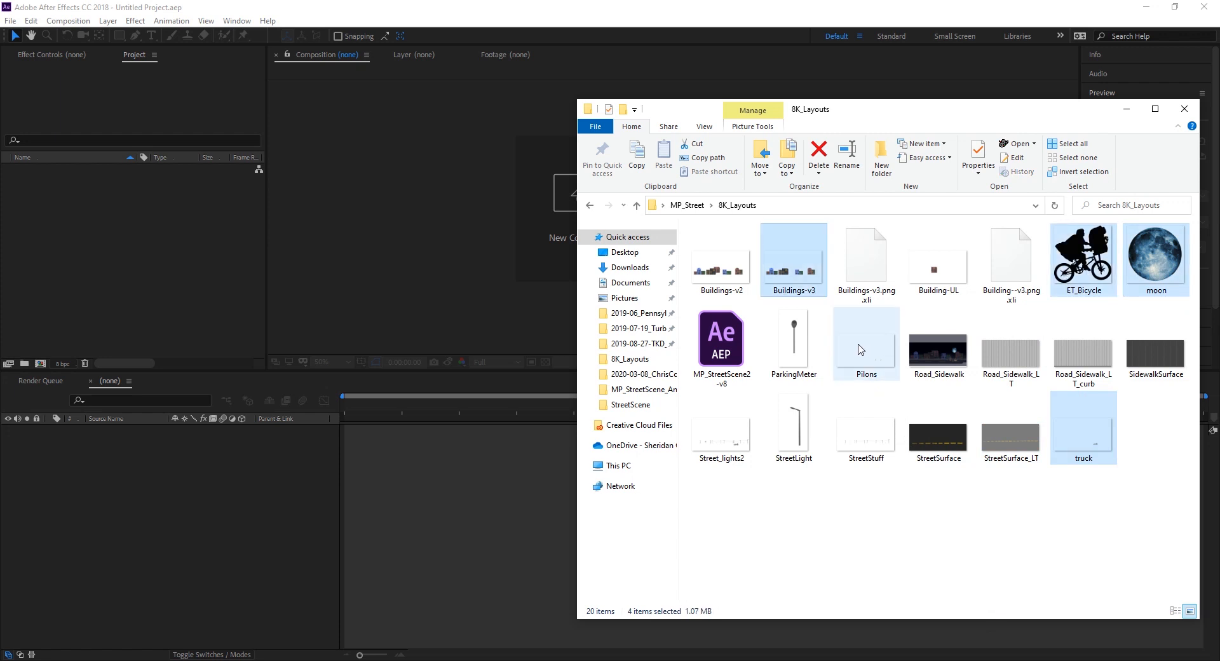
pyautogui.keyDown('ctrl'); pyautogui.click(865, 432); pyautogui.keyUp('ctrl')
pyautogui.keyDown('ctrl'); pyautogui.click(1090, 367); pyautogui.keyUp('ctrl')
pyautogui.moveTo(1090, 367); pyautogui.dragTo(119, 247)
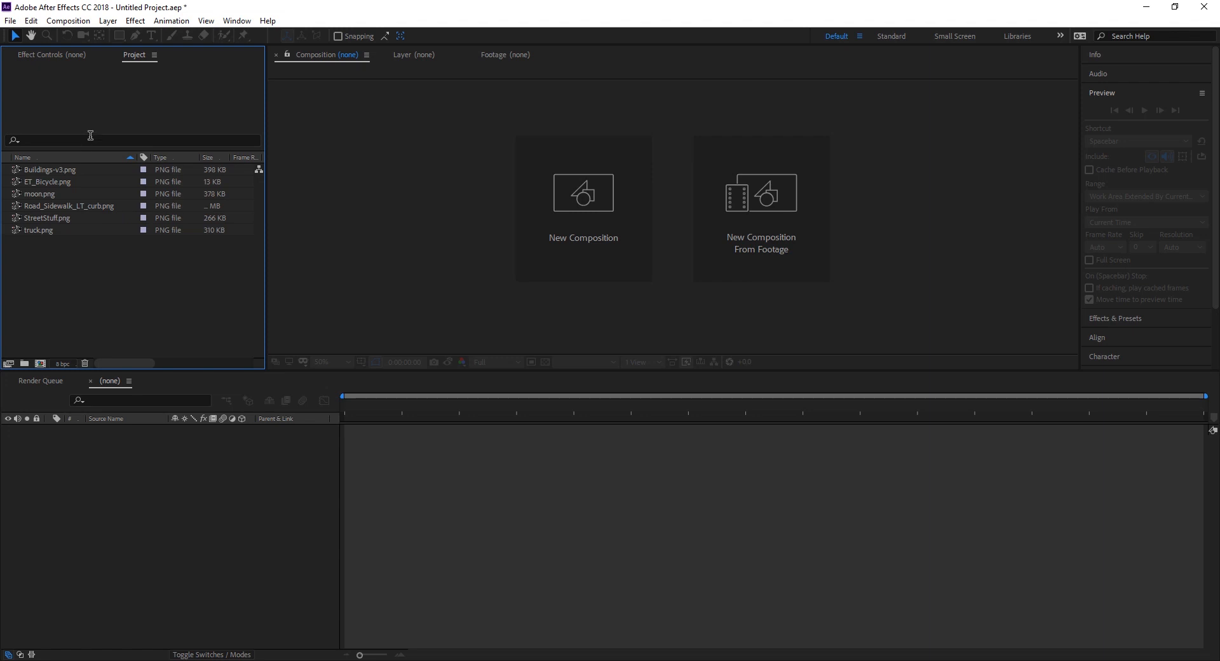
# Step: Import the WalterAnimation frames as a PNG sequence, starting from WalterAnimation0001 in the MP_StreetScene_Animated-v5 frames folder
pyautogui.click(10, 21)
pyautogui.moveTo(45, 202)
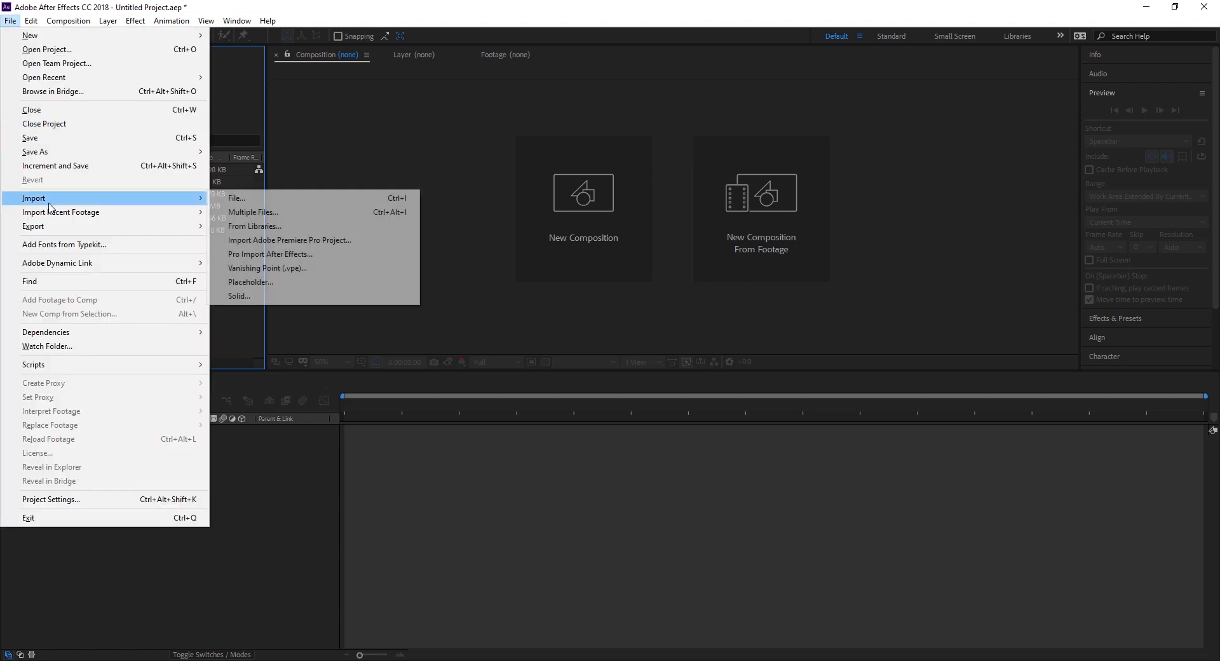
pyautogui.click(243, 198)
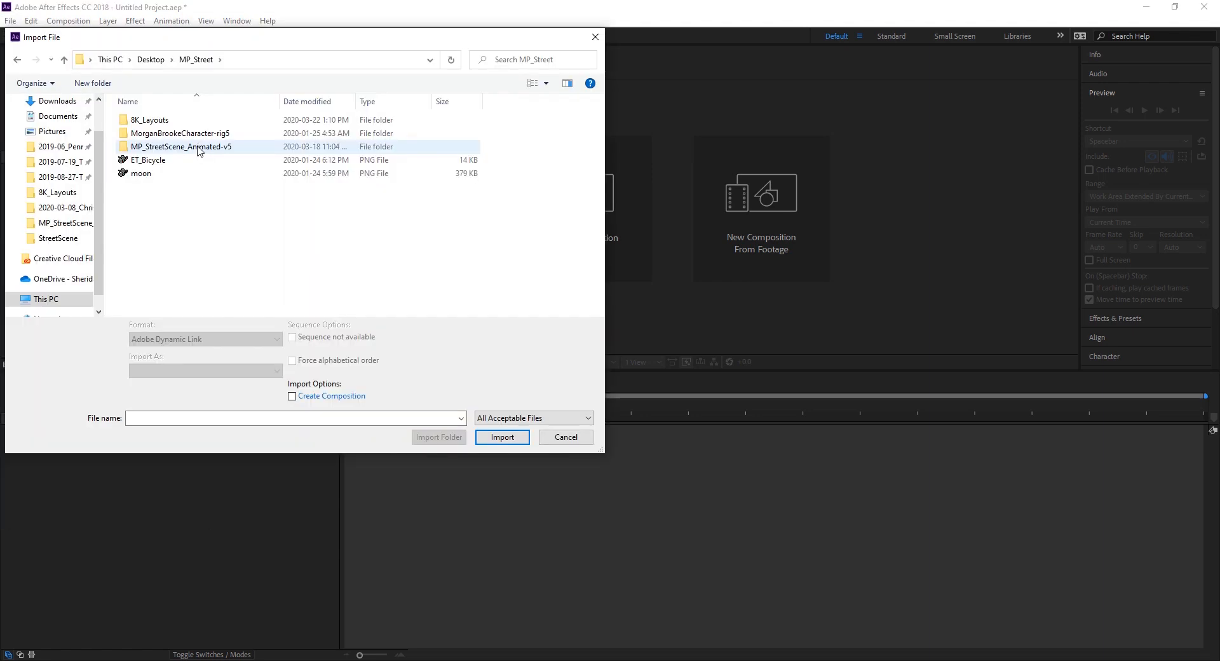
pyautogui.doubleClick(273, 148)
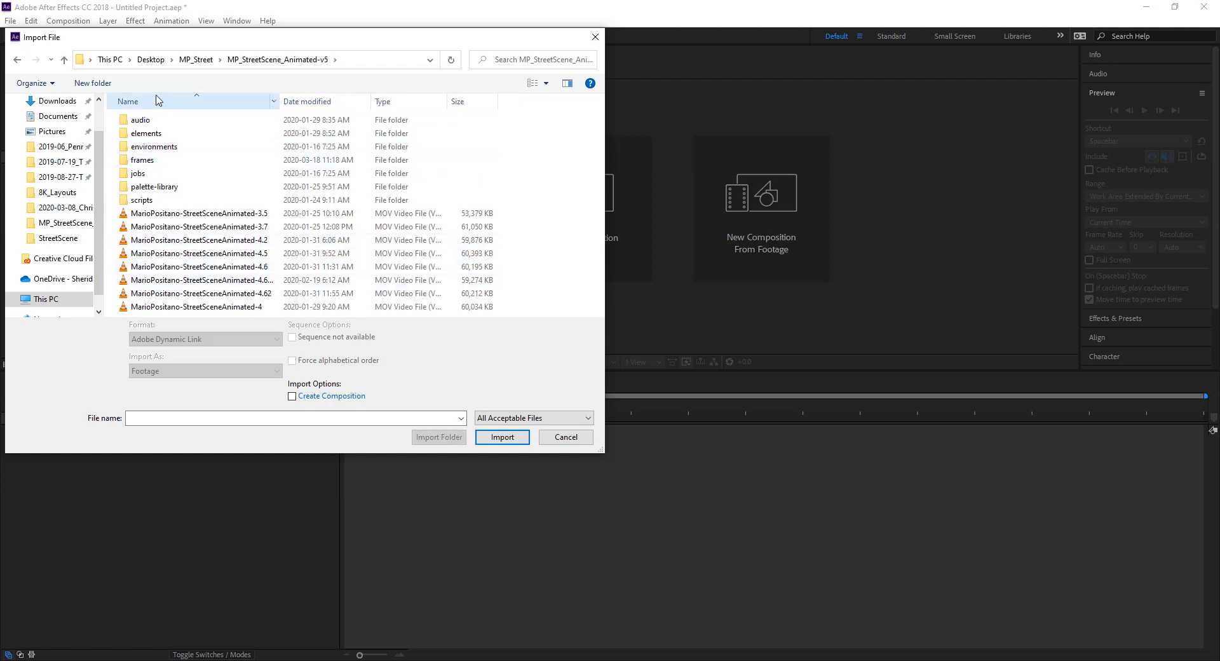
pyautogui.doubleClick(143, 161)
pyautogui.scroll(-10, 249, 186)
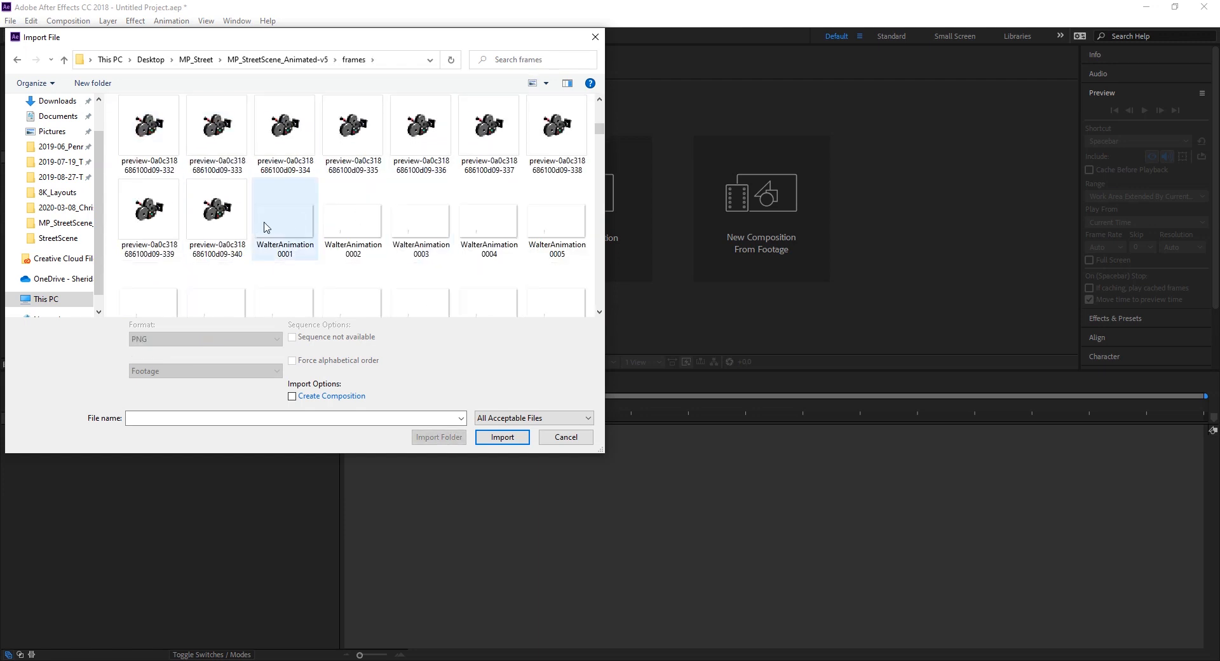
pyautogui.click(279, 248)
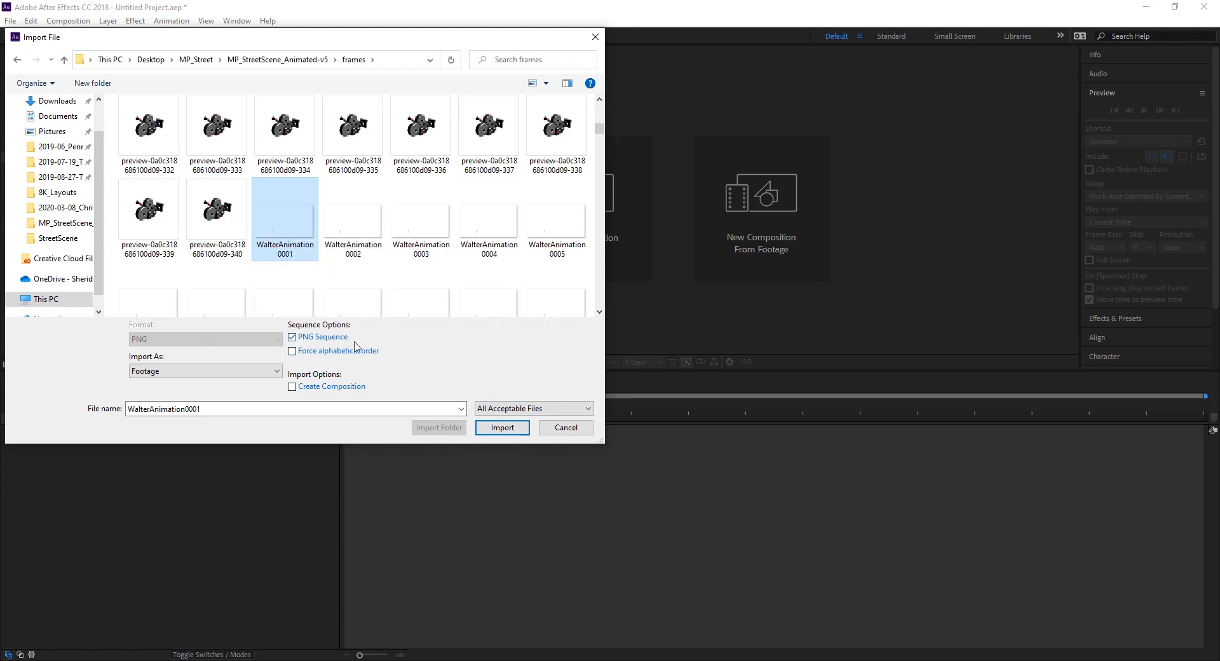
pyautogui.click(502, 427)
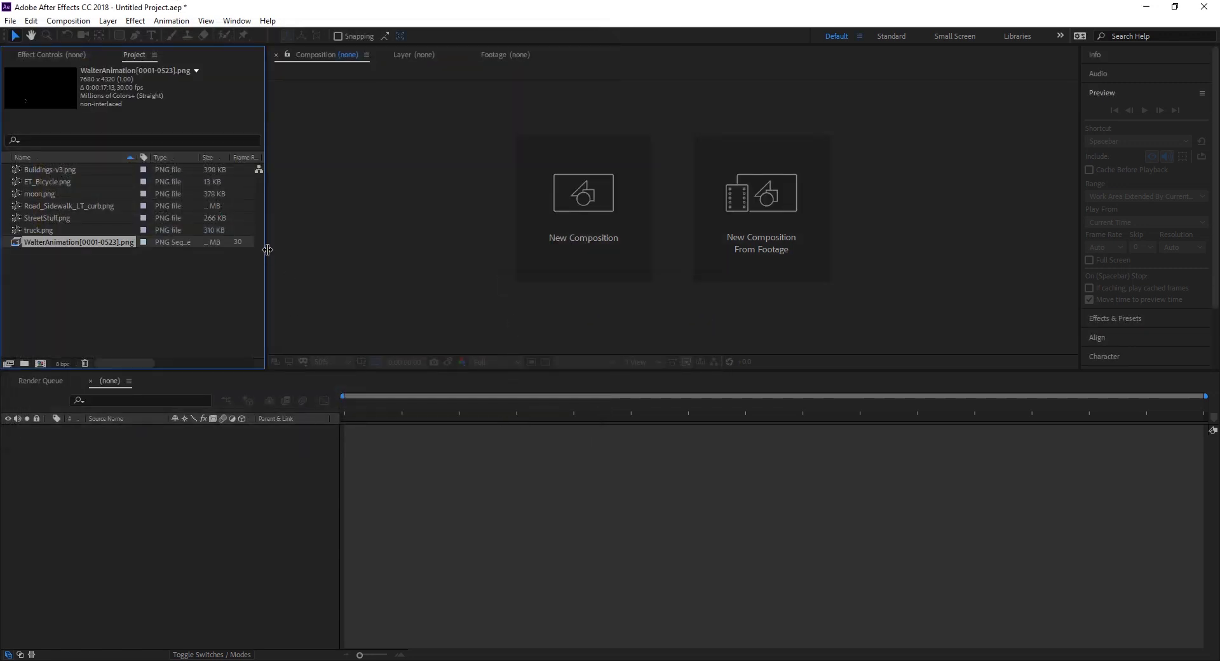
# Step: Widen the project file list and interpret the WalterAnimation sequence at 24 frames per second
pyautogui.moveTo(266, 250); pyautogui.dragTo(328, 253)
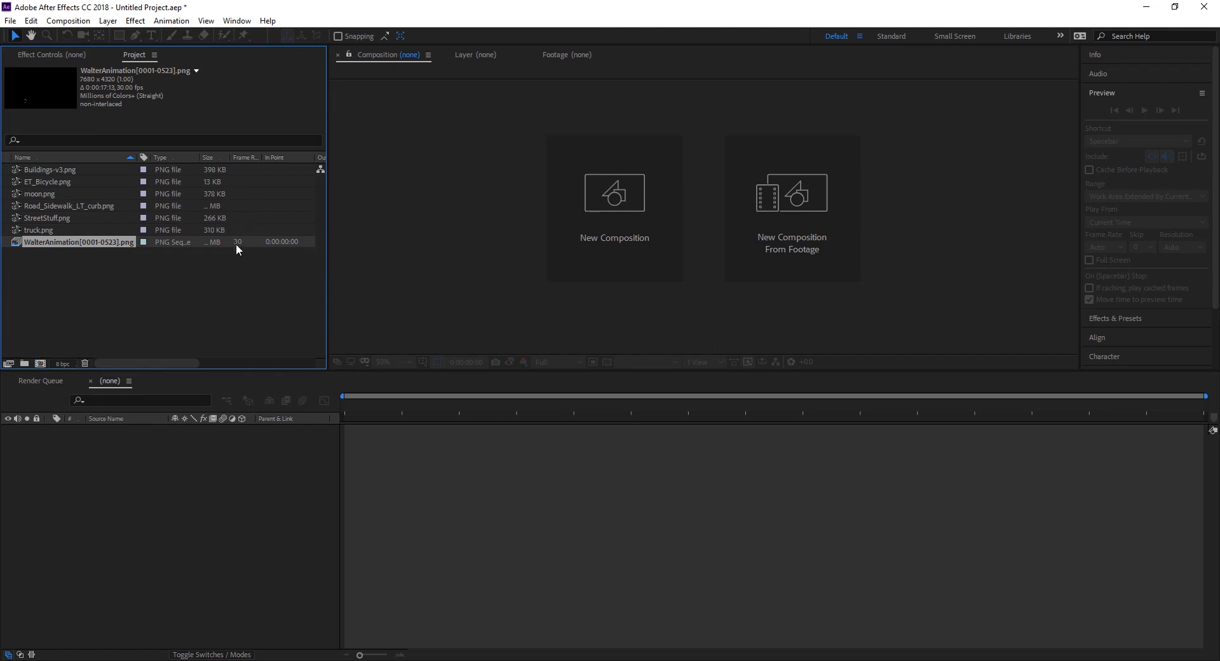
pyautogui.rightClick(82, 241)
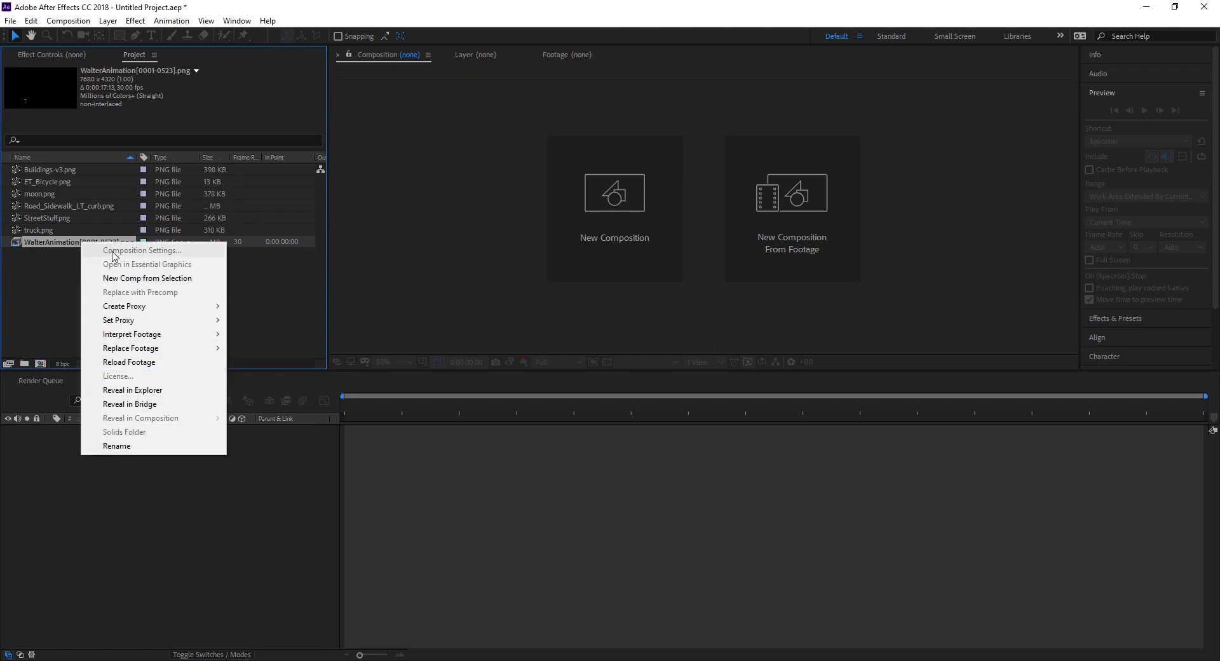
pyautogui.moveTo(150, 336)
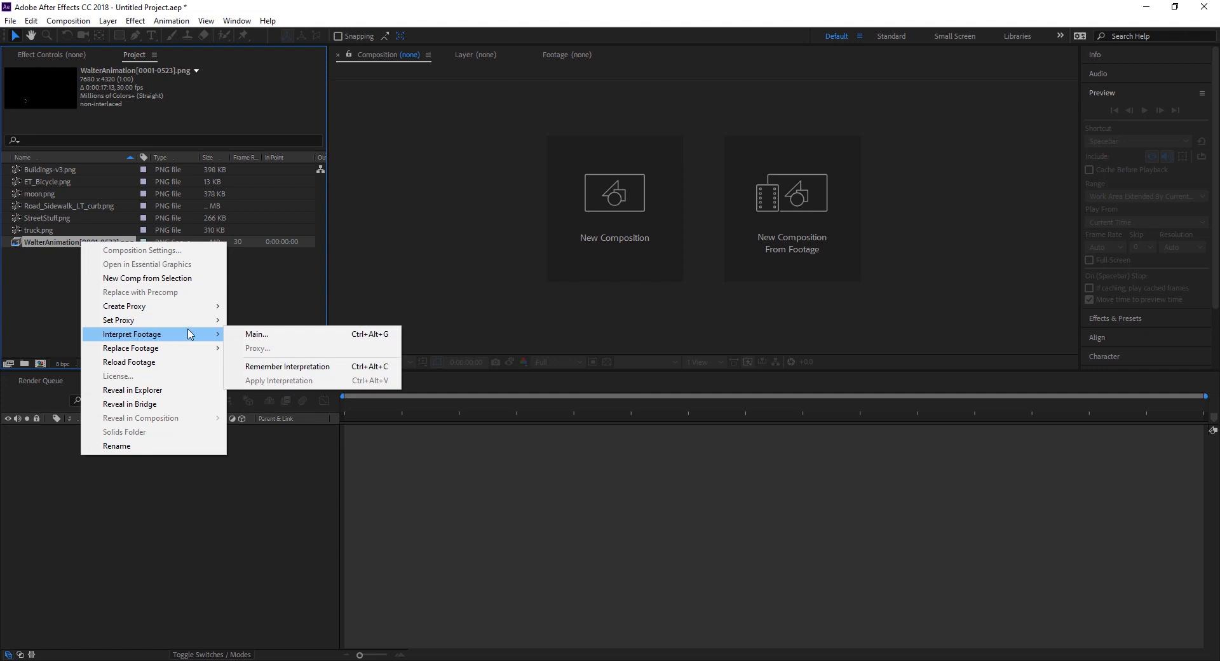
pyautogui.click(285, 335)
pyautogui.click(170, 20)
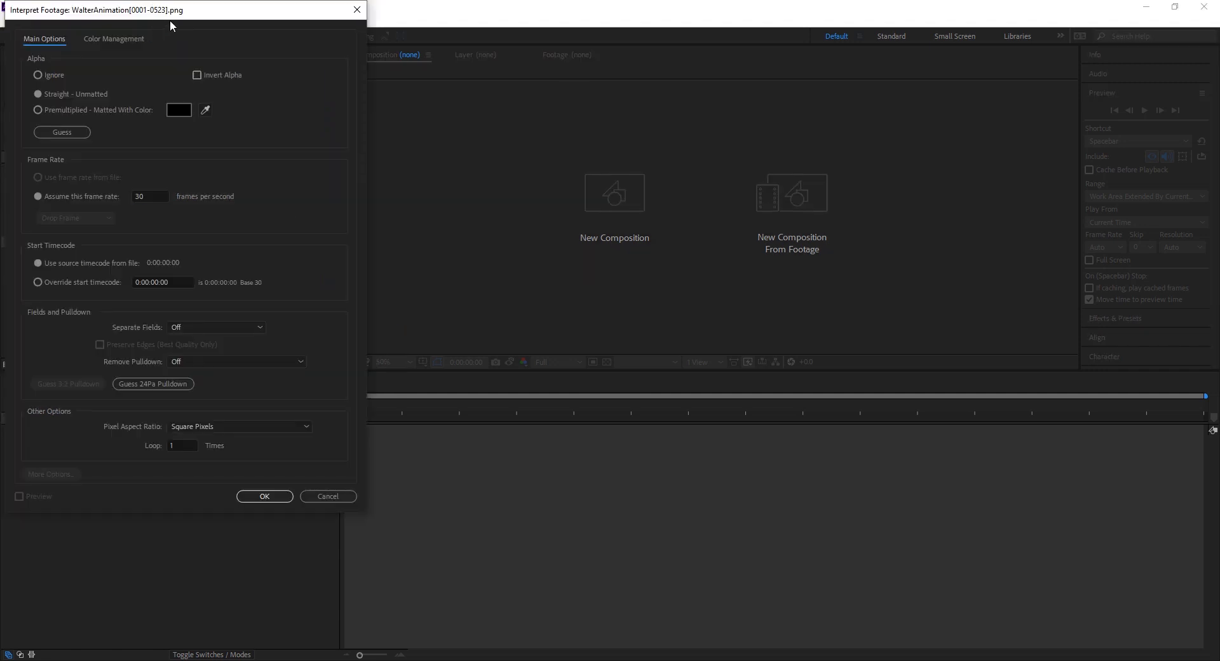
pyautogui.moveTo(270, 17); pyautogui.dragTo(517, 58)
pyautogui.doubleClick(403, 238)
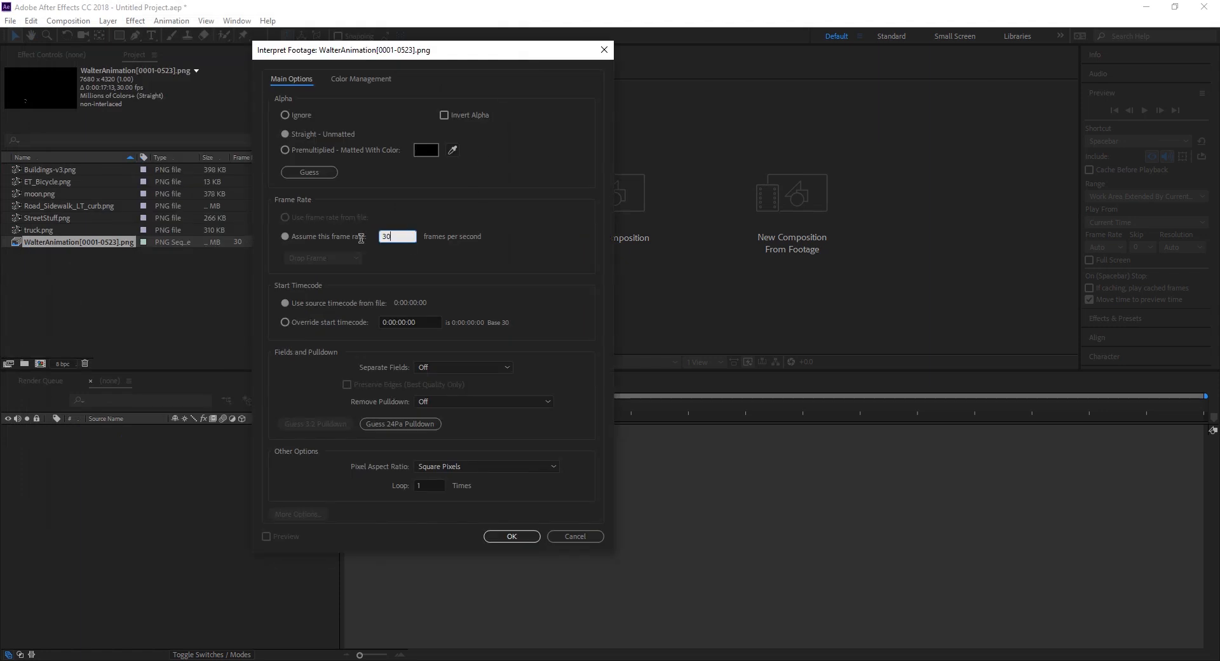
pyautogui.write('24')
pyautogui.press('Return')
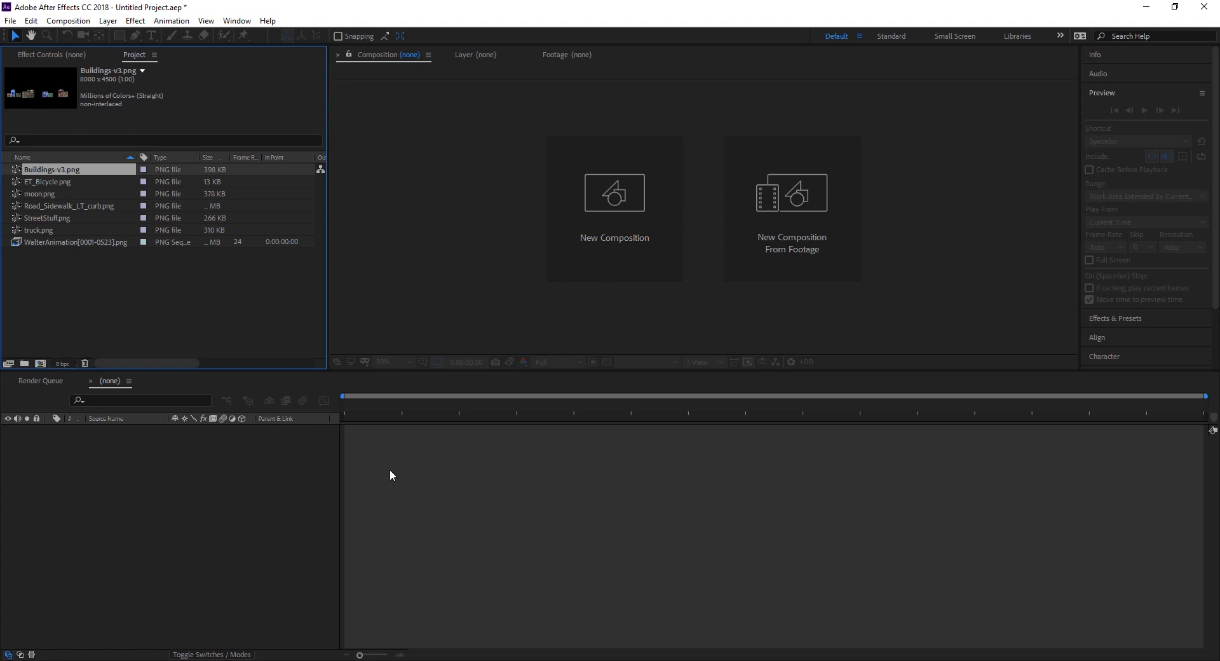
# Step: Create a new composition from Buildings-v3.png and show it in a single view
pyautogui.click(132, 301)
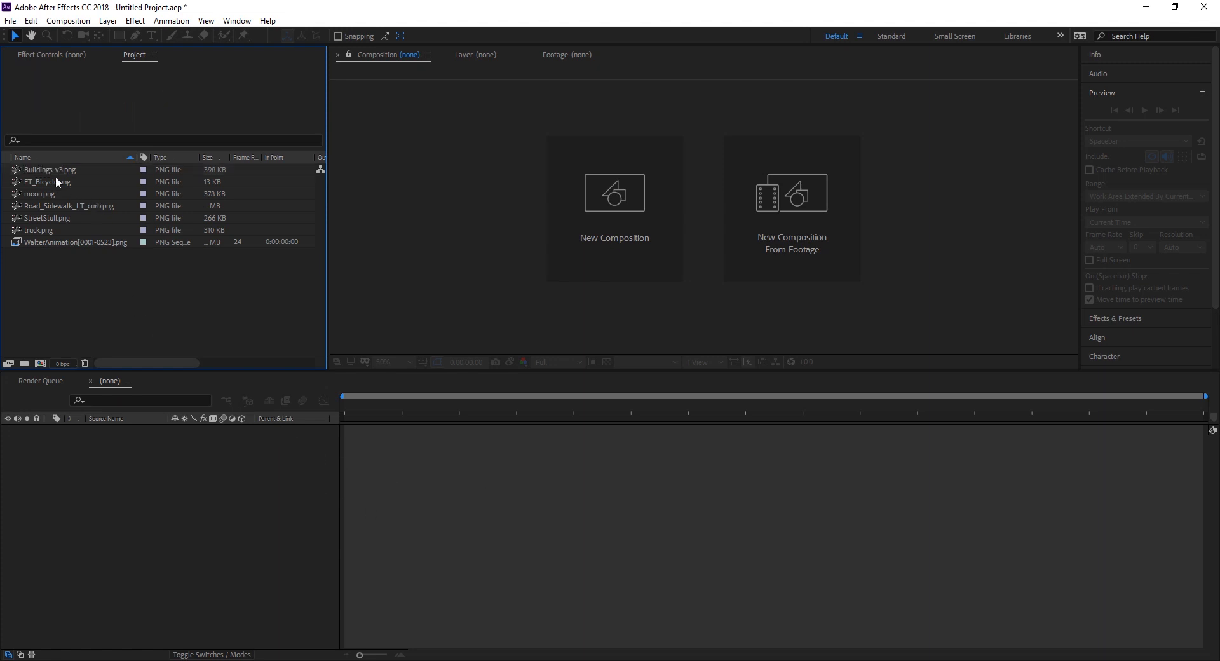
pyautogui.click(75, 169)
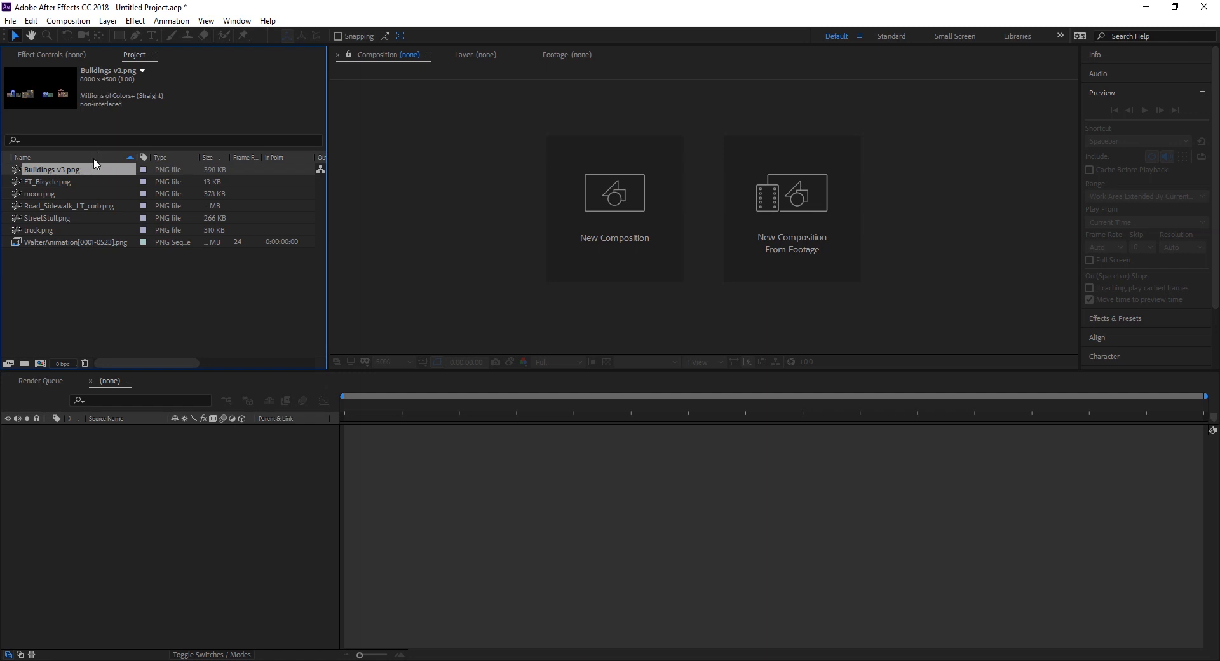
pyautogui.rightClick(45, 168)
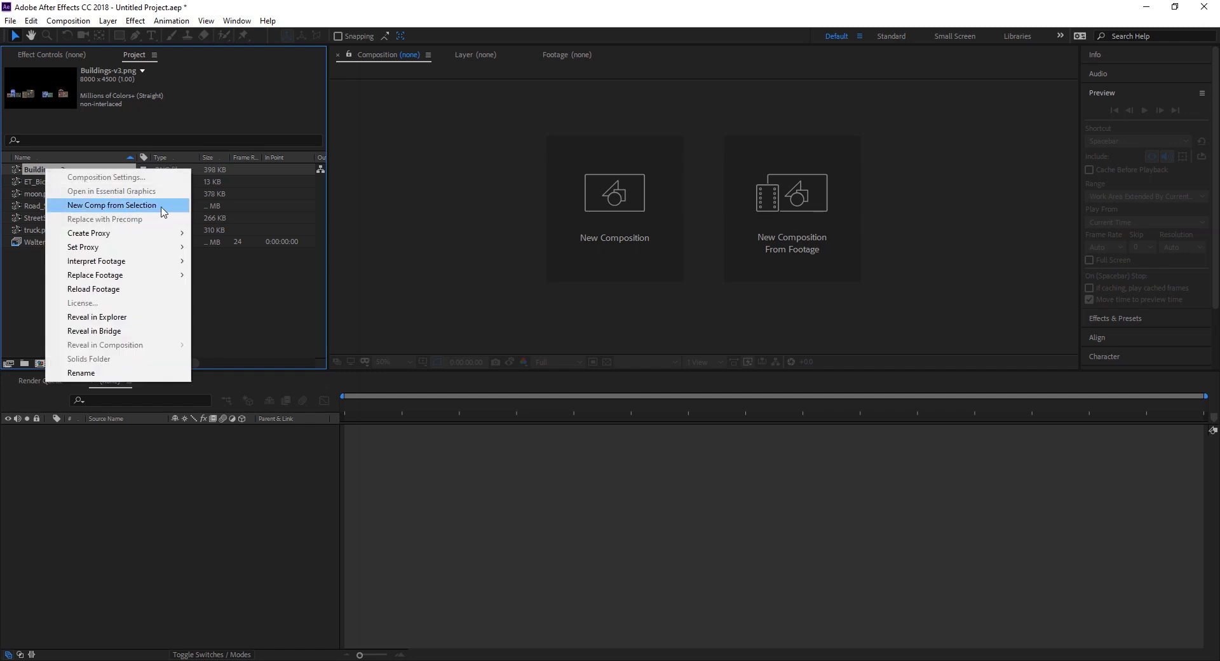
pyautogui.click(161, 207)
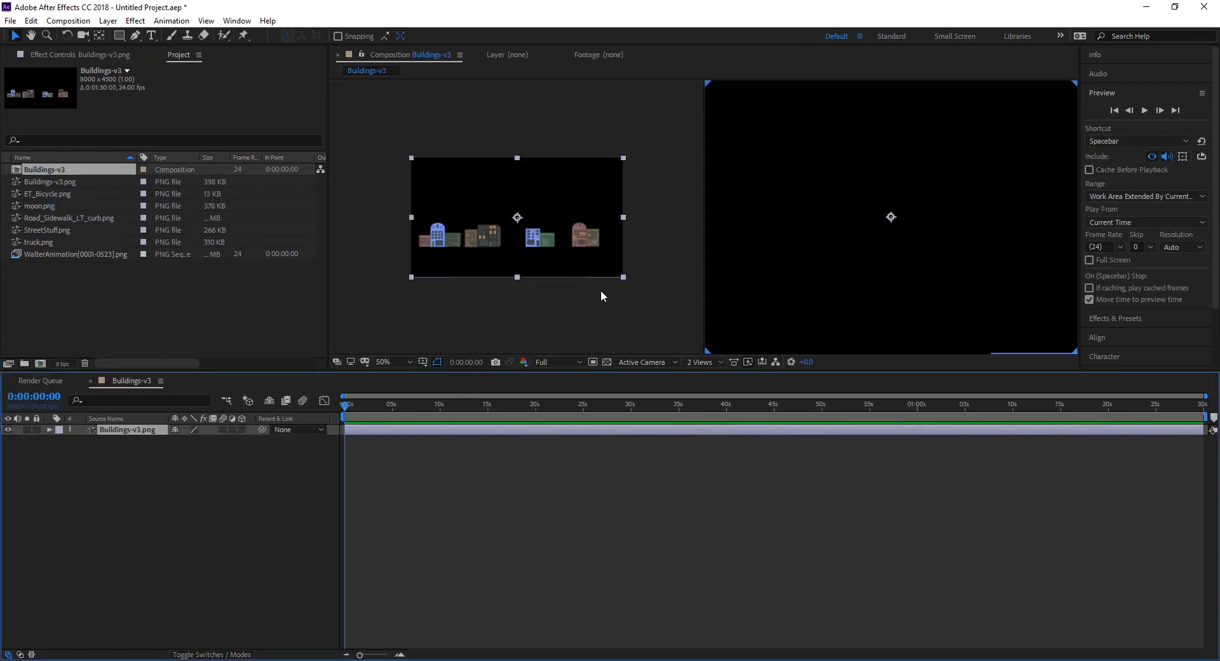
pyautogui.click(704, 359)
pyautogui.click(682, 262)
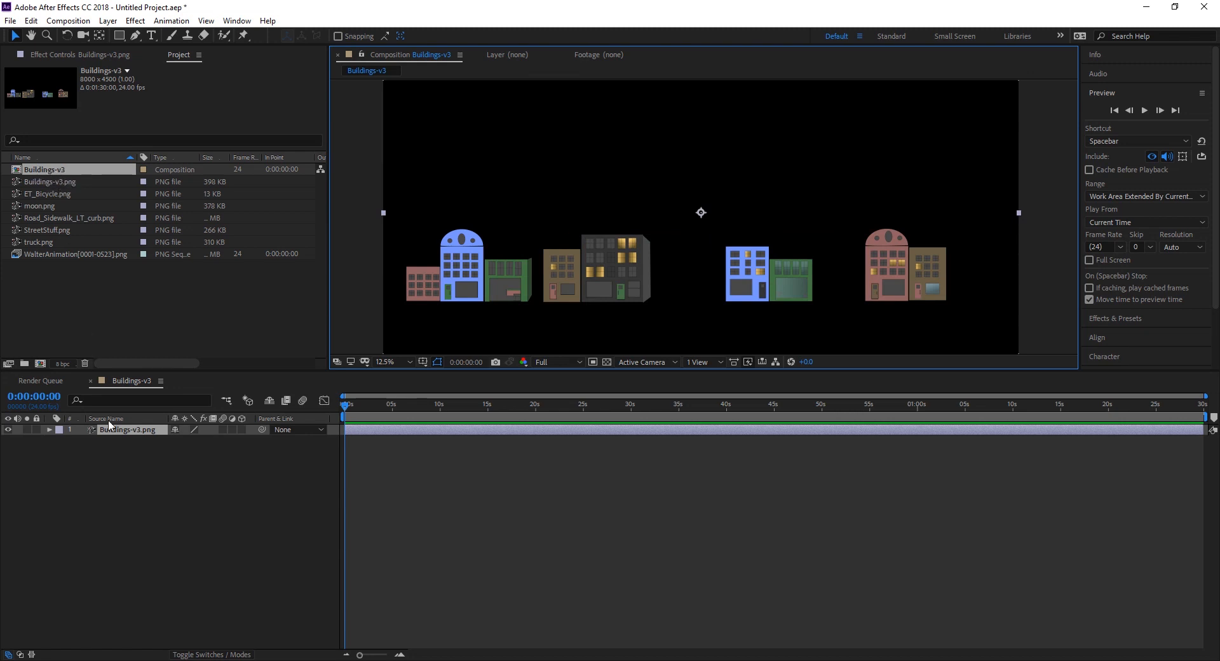
# Step: Rename the Buildings-v3 composition as Comp 1 in its composition settings
pyautogui.click(149, 493)
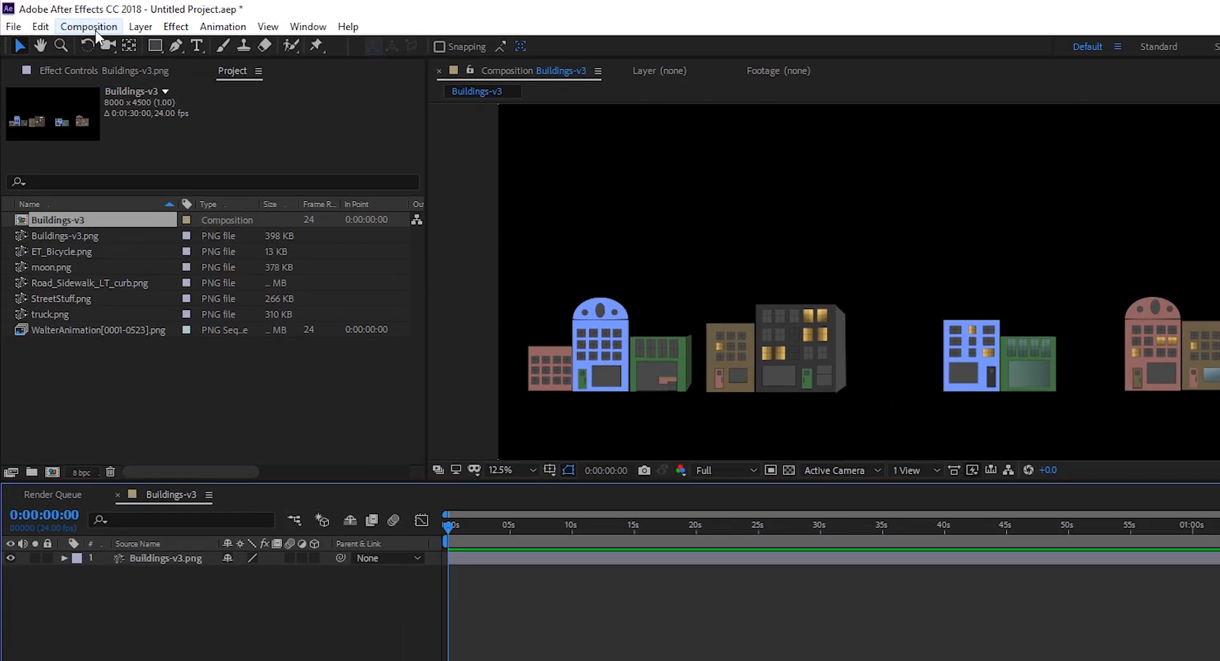
pyautogui.click(81, 24)
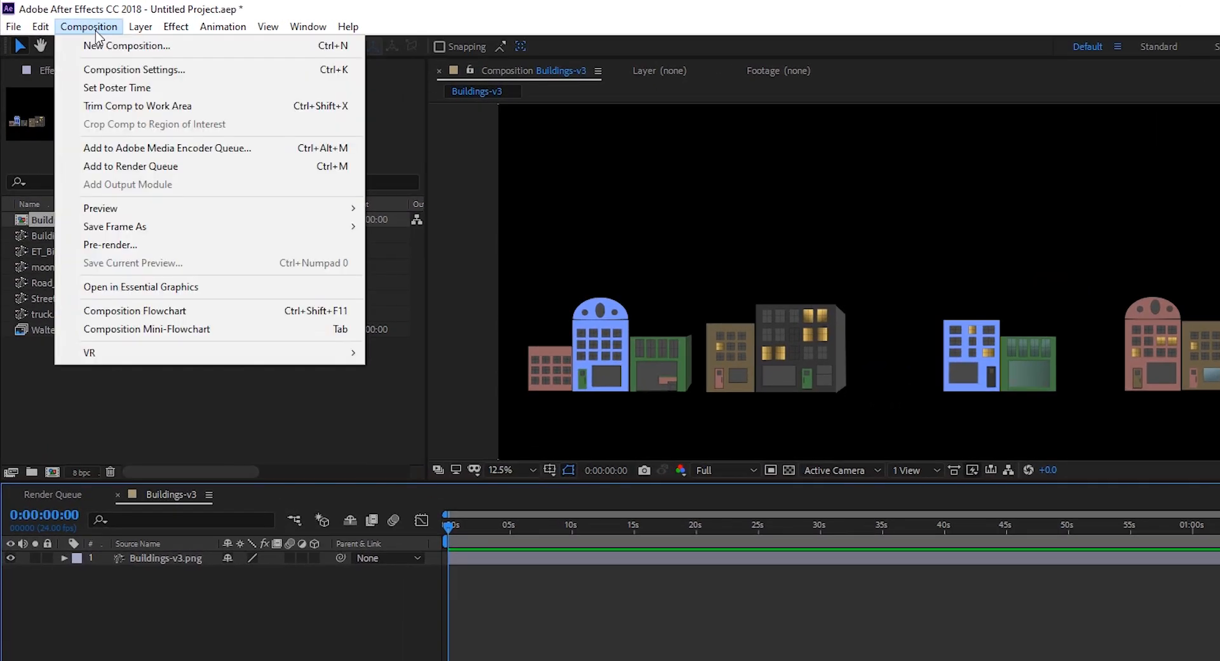
pyautogui.click(105, 72)
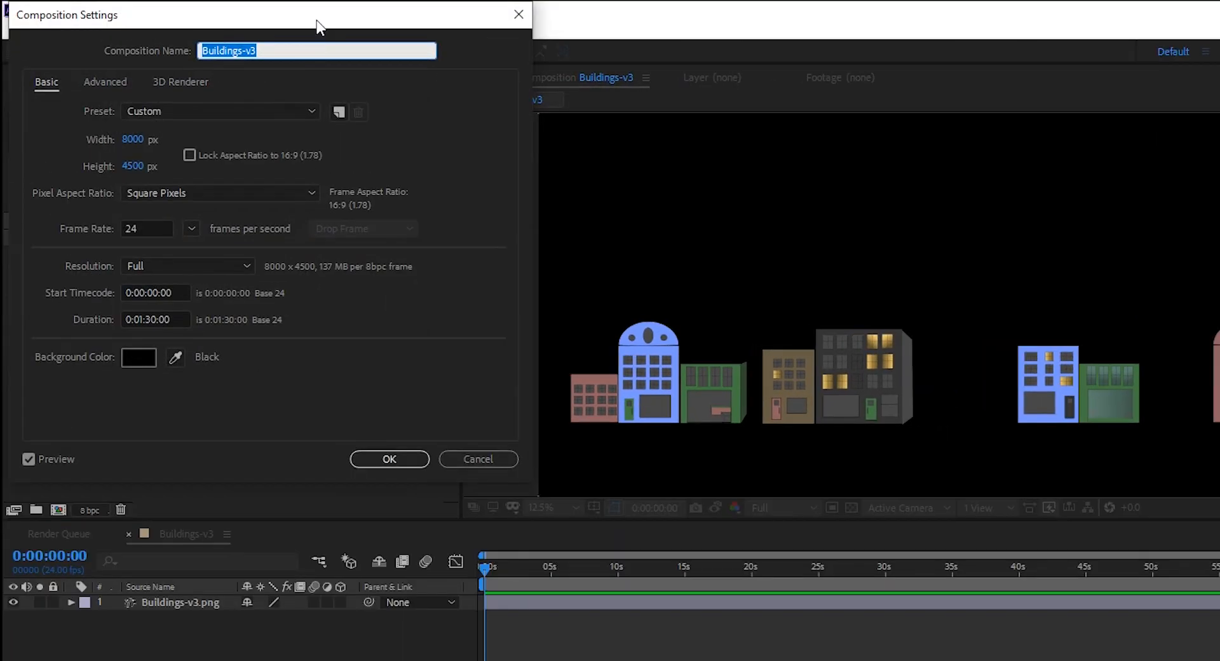
pyautogui.moveTo(316, 24); pyautogui.dragTo(263, 170)
pyautogui.click(392, 166)
pyautogui.press('BackSpace')
pyautogui.write('Comp 1')
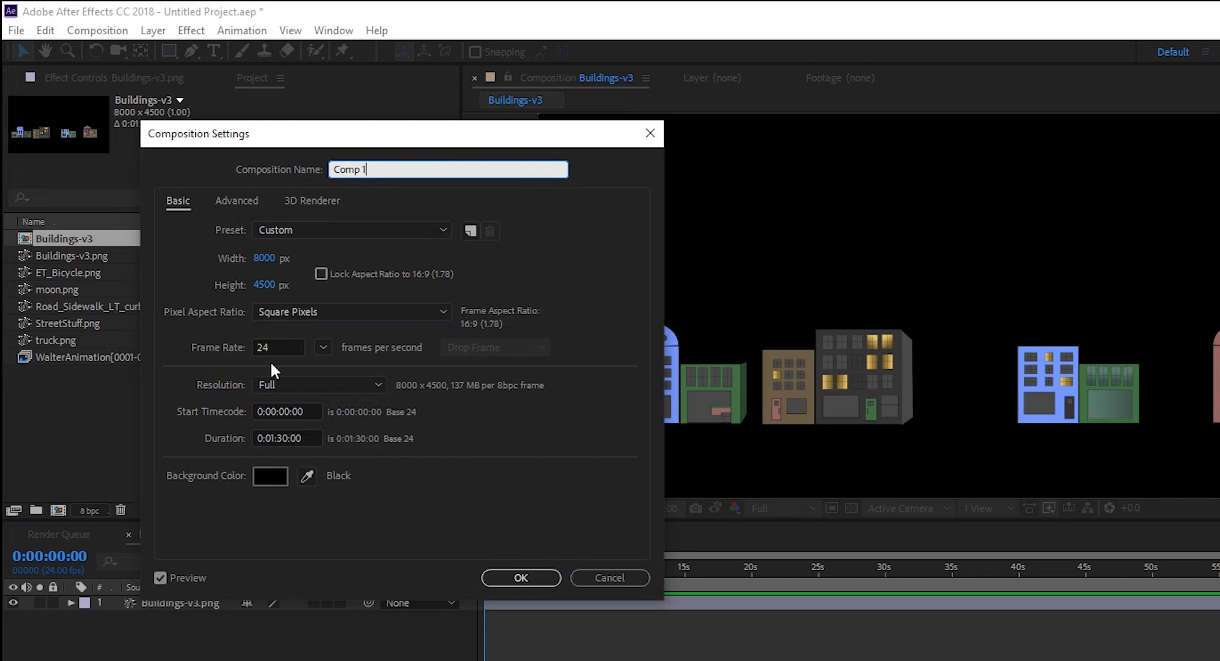
pyautogui.click(518, 577)
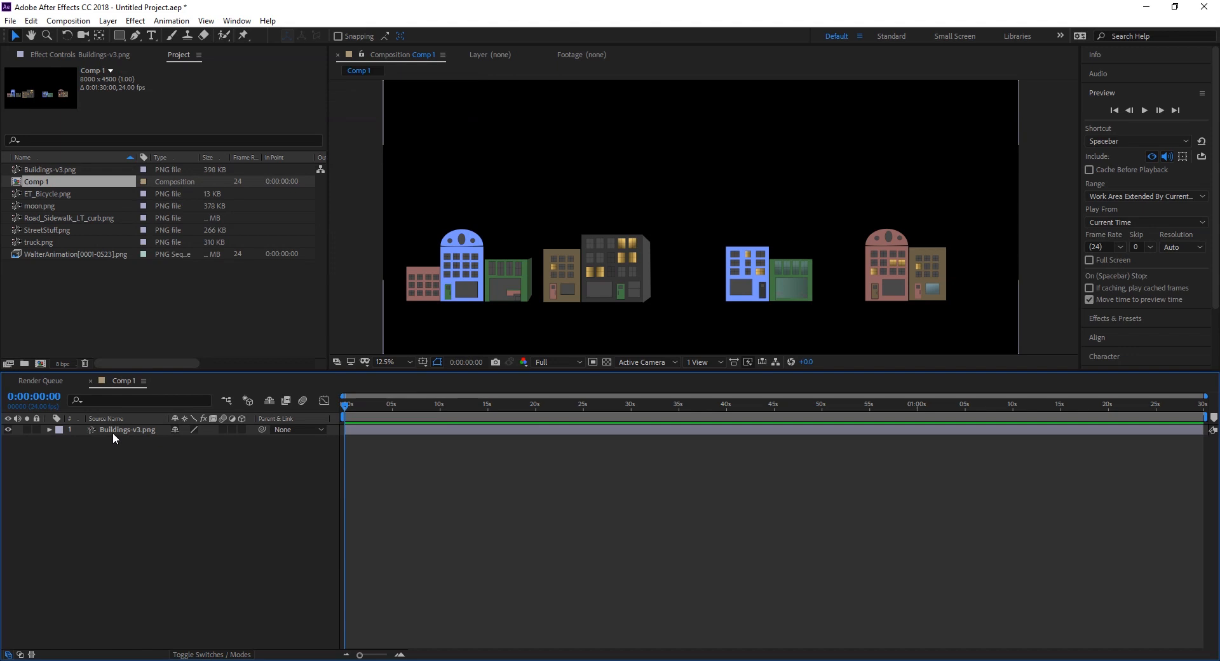
# Step: Add Building-UL.png beneath the Buildings-v3.png layer in Comp 1 and StreetStuff.png above it
pyautogui.moveTo(43, 185); pyautogui.dragTo(116, 452)
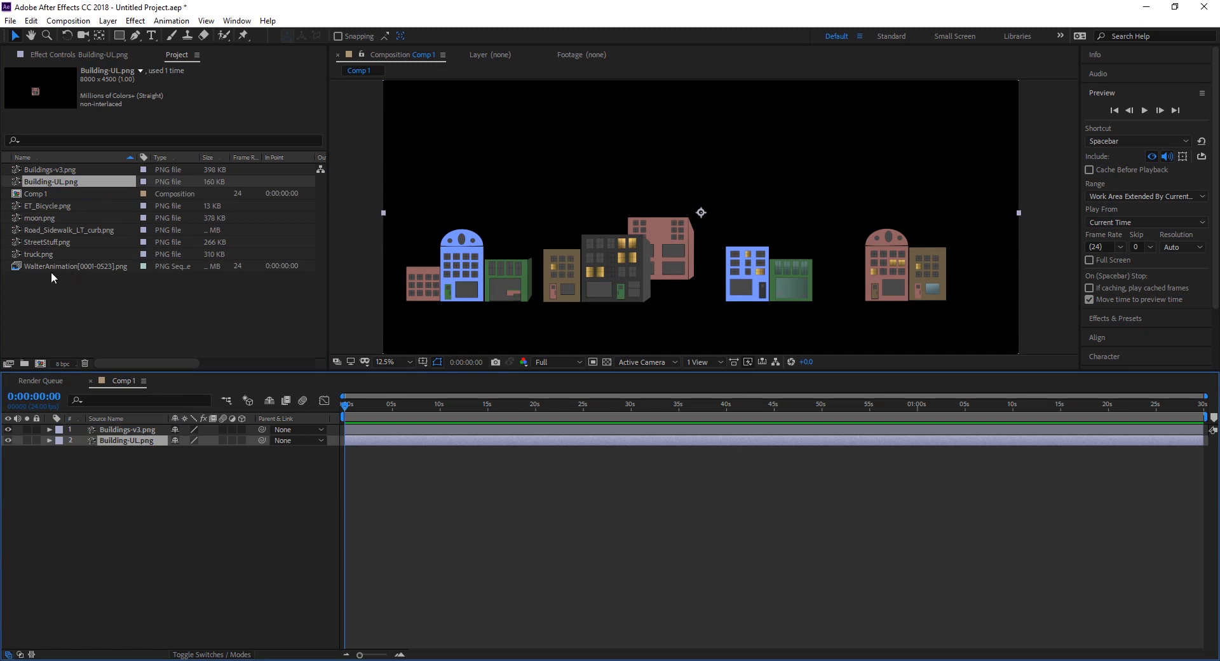
pyautogui.moveTo(49, 243)
pyautogui.mouseDown()
pyautogui.moveTo(111, 474)
pyautogui.moveTo(127, 426)
pyautogui.mouseUp()
pyautogui.scroll(1, 505, 228)
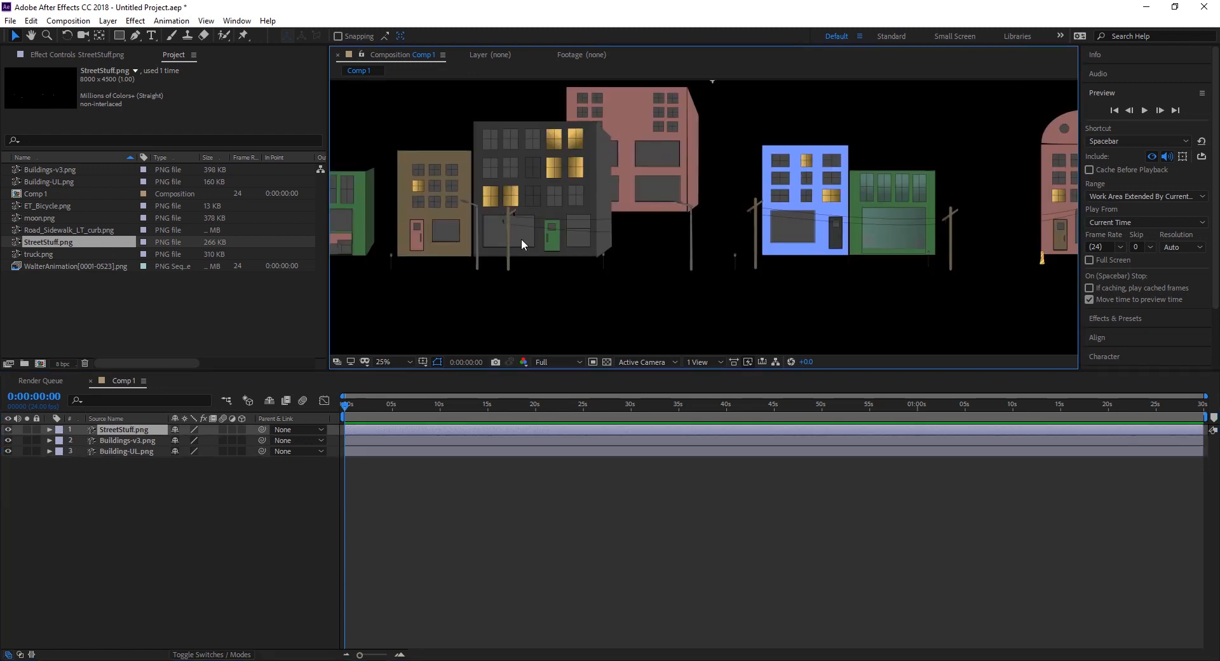
# Step: Add truck.png as the top layer of Comp 1 and shift the StreetStuff.png layer slightly to the left in the scene
pyautogui.click(52, 286)
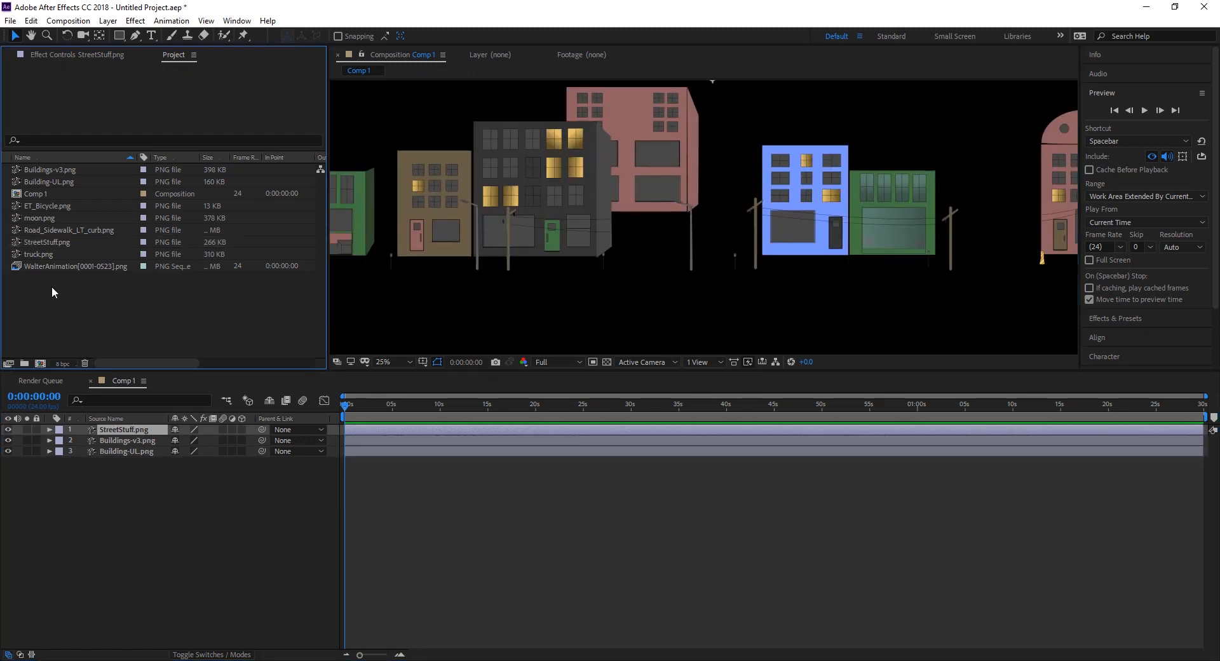
pyautogui.moveTo(38, 253); pyautogui.dragTo(101, 424)
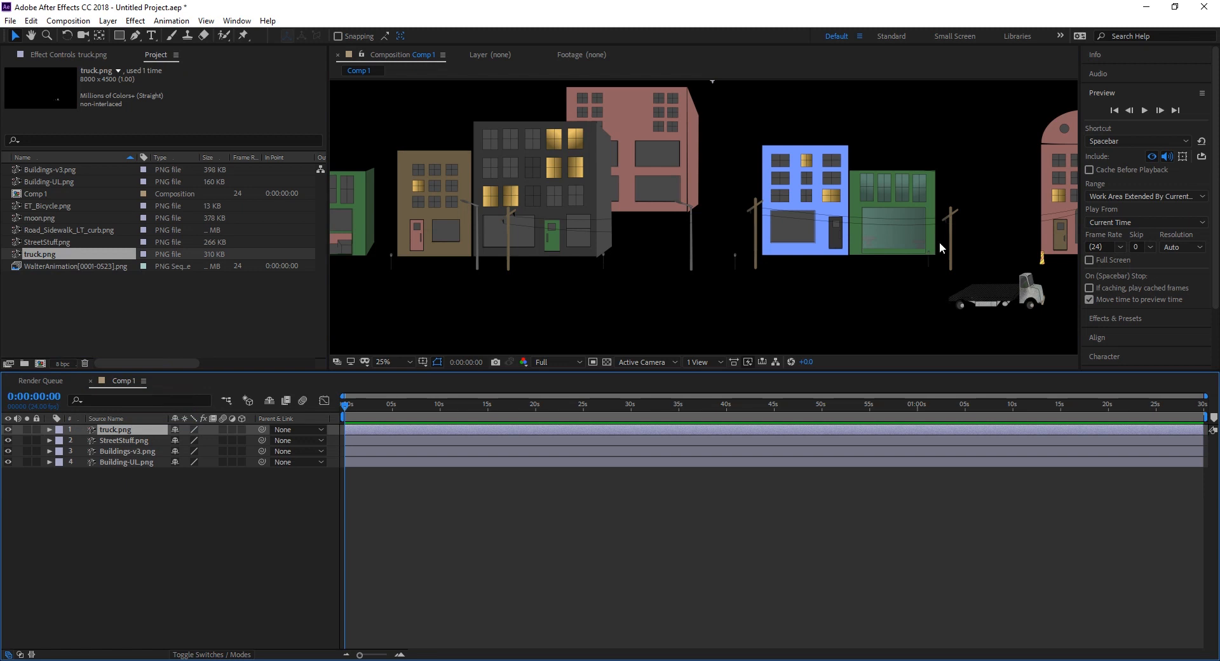
pyautogui.click(132, 441)
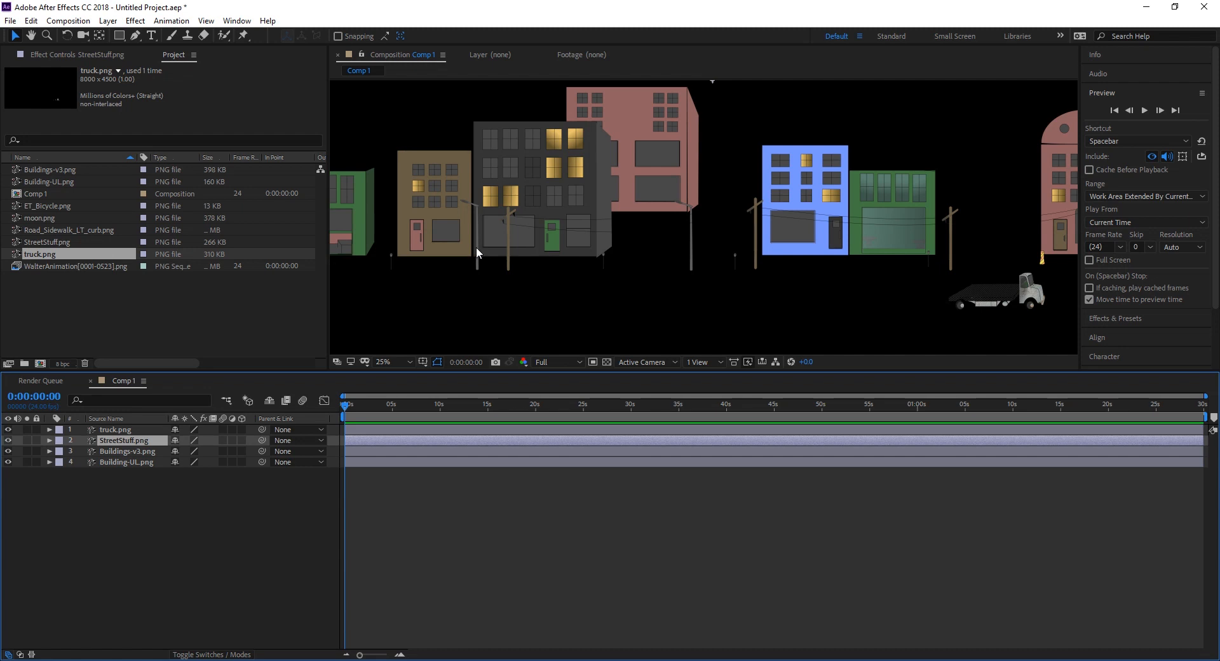
pyautogui.moveTo(475, 246); pyautogui.dragTo(438, 249)
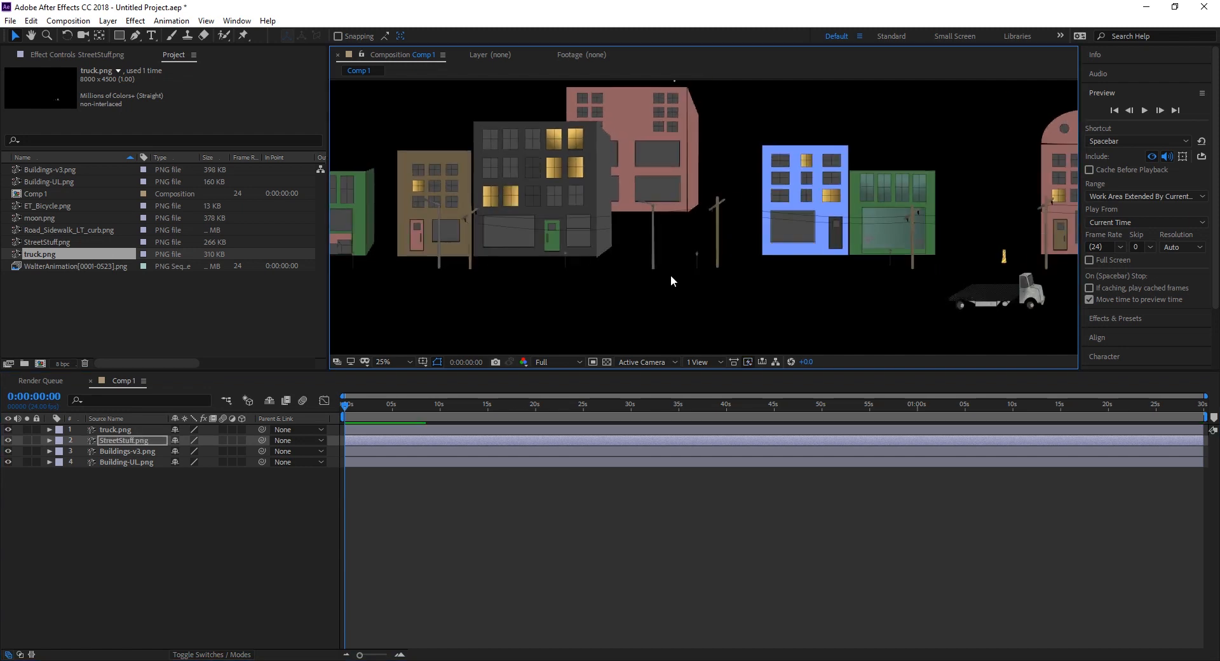
# Step: Add the WalterAnimation[0001-0523].png sequence as the top layer of Comp 1 and set its scale to 50%
pyautogui.moveTo(44, 265); pyautogui.dragTo(141, 428)
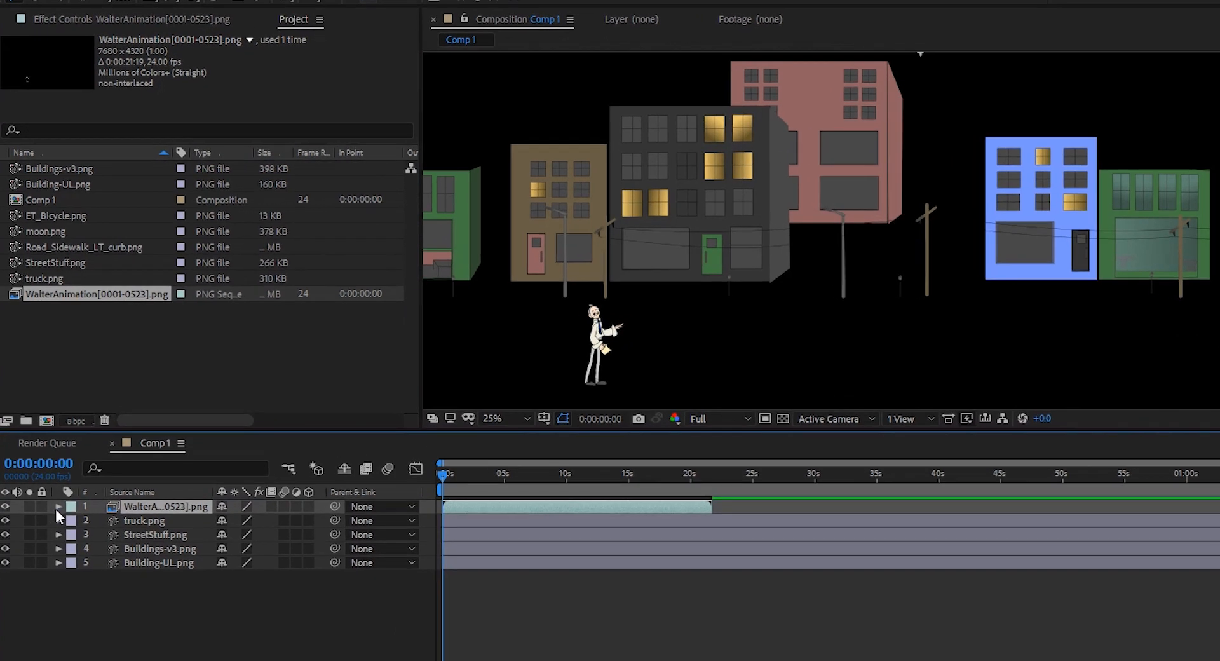
pyautogui.click(53, 463)
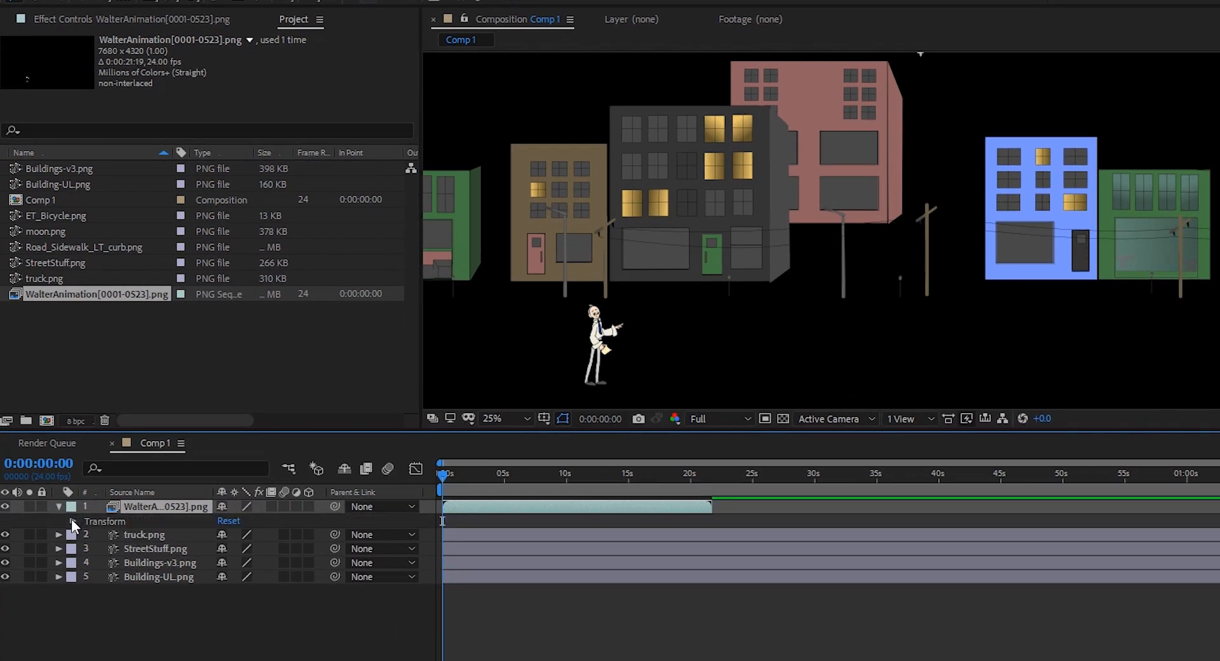
pyautogui.click(72, 521)
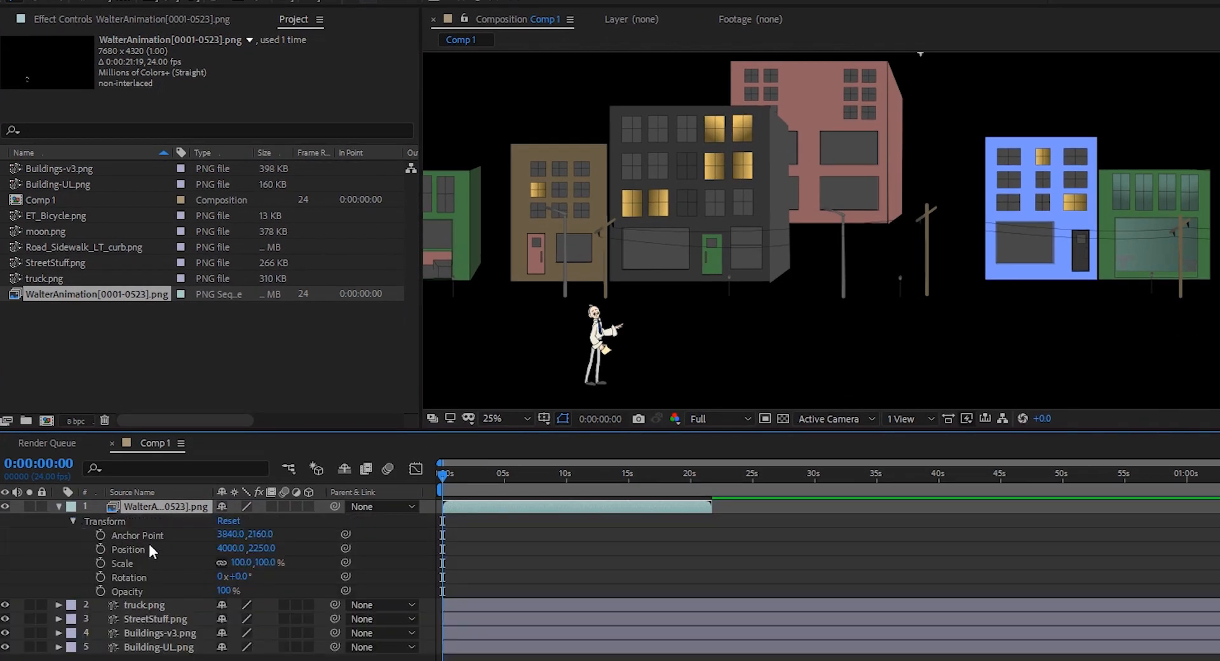
pyautogui.click(243, 561)
pyautogui.write('50')
pyautogui.press('Return')
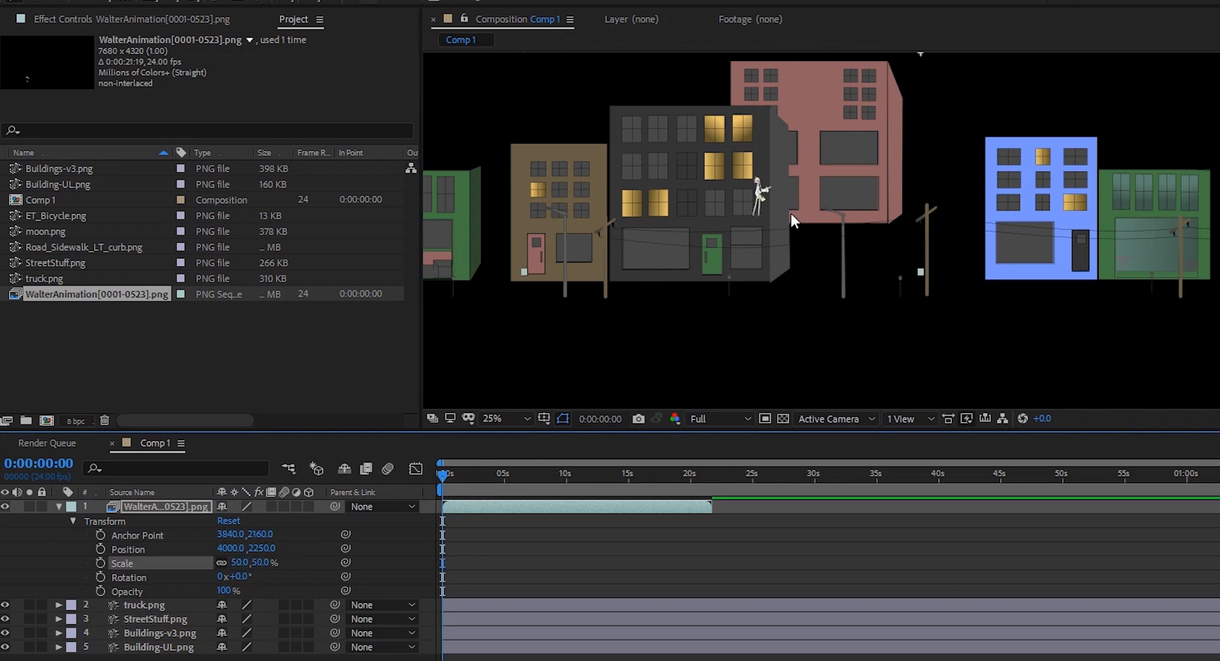
# Step: Move the Walter character down beside the green building, just left of the truck
pyautogui.moveTo(765, 189); pyautogui.dragTo(1216, 272)
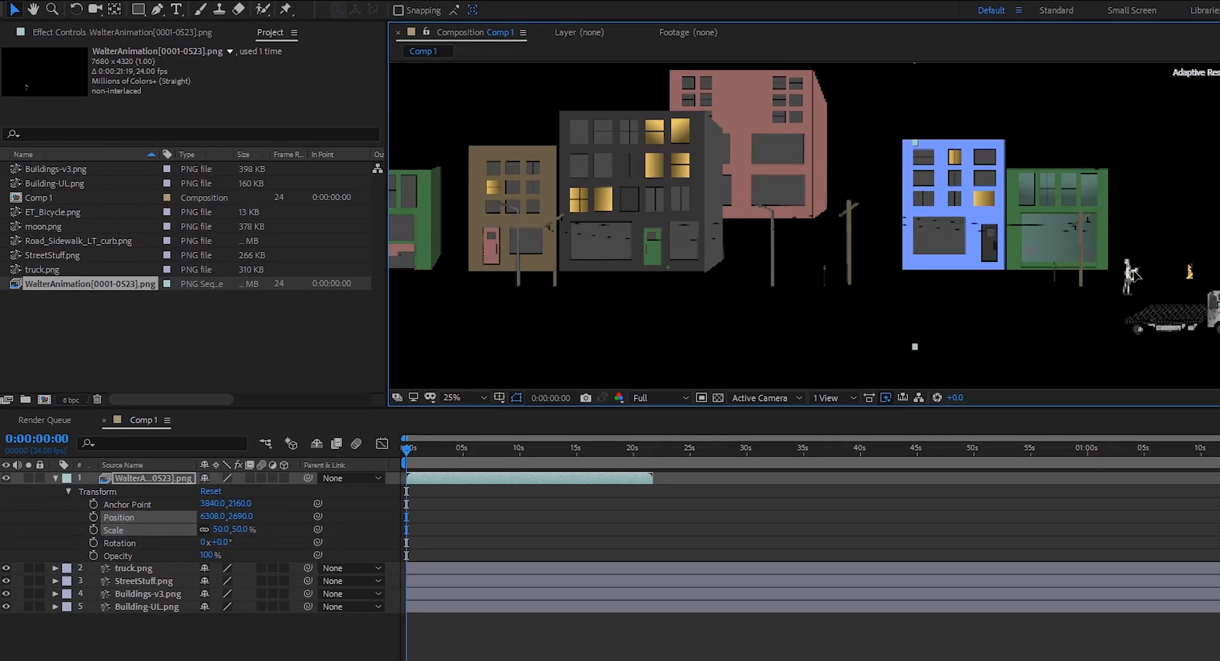
pyautogui.moveTo(1071, 263); pyautogui.dragTo(1067, 262)
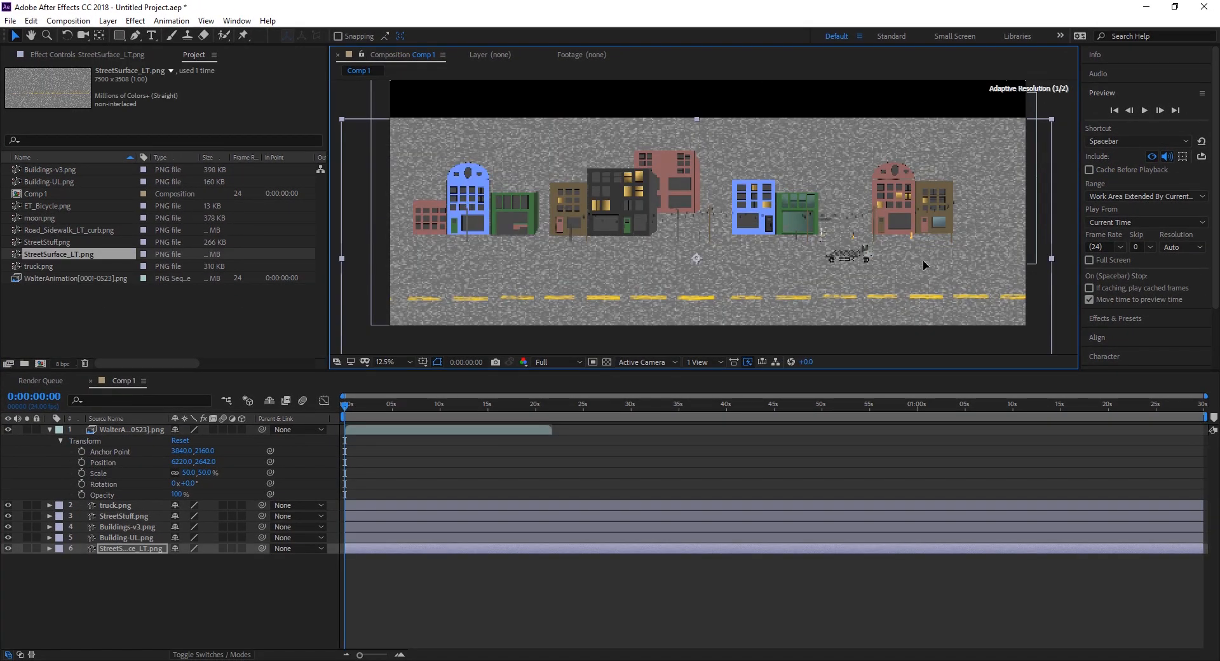
# Step: Shift the StreetSurface_LT.png layer slightly left and down, and add Road_Sidewalk_LT_curb.png directly above it, beneath Building-UL.png
pyautogui.moveTo(923, 260); pyautogui.dragTo(903, 258)
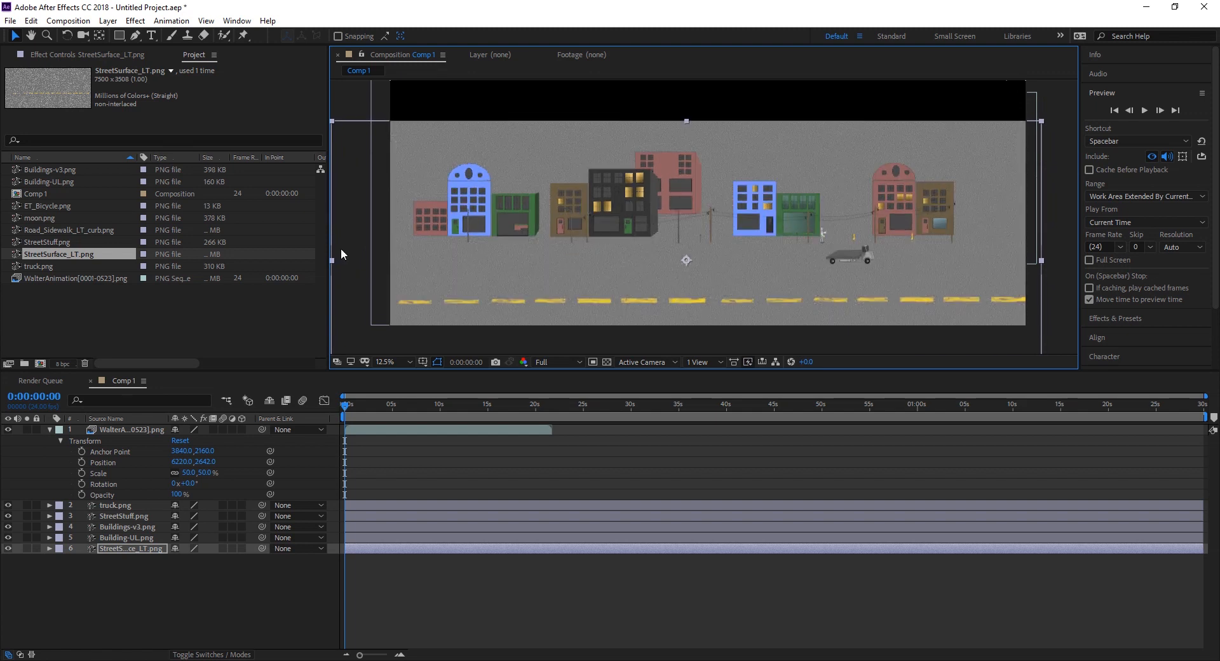
pyautogui.moveTo(109, 230); pyautogui.dragTo(160, 549)
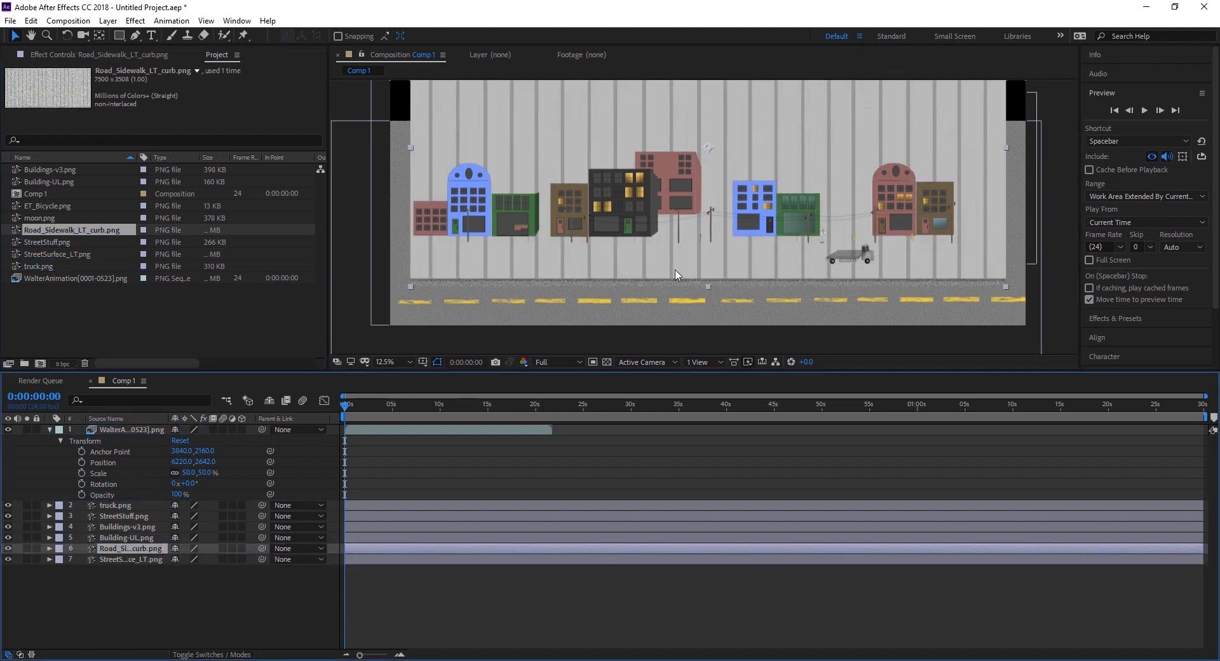
# Step: Position the sidewalk layer with its curb just below the buildings and widen it to span the full frame
pyautogui.moveTo(676, 270); pyautogui.dragTo(650, 260)
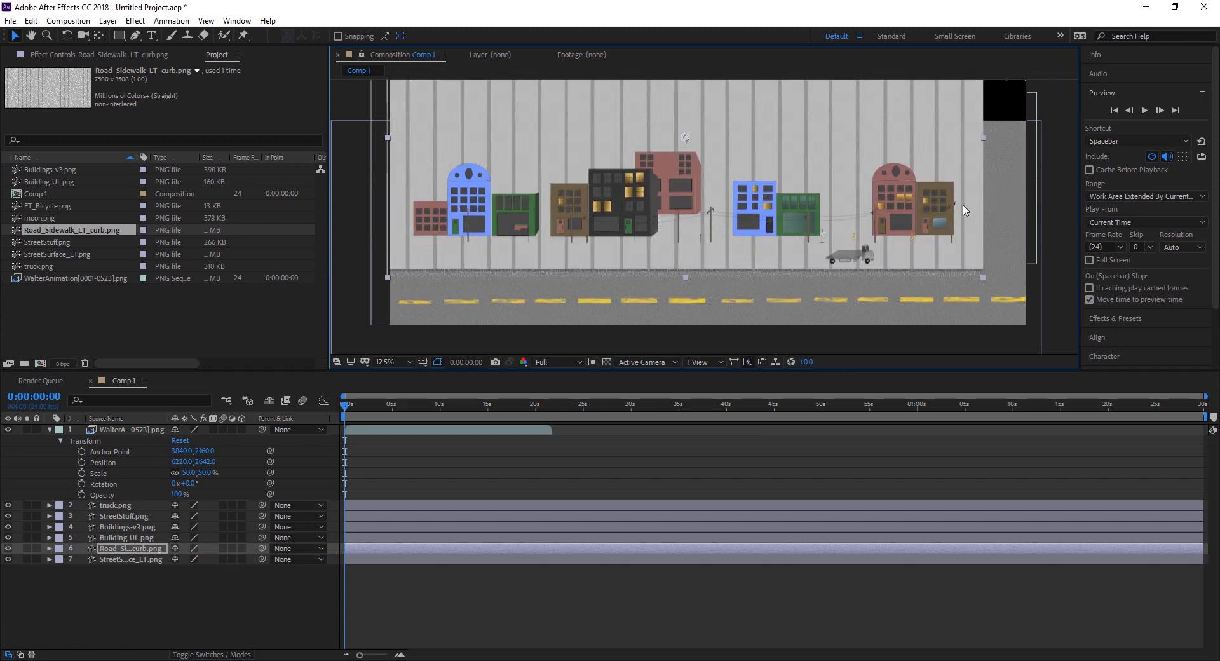
pyautogui.moveTo(967, 204); pyautogui.dragTo(988, 169)
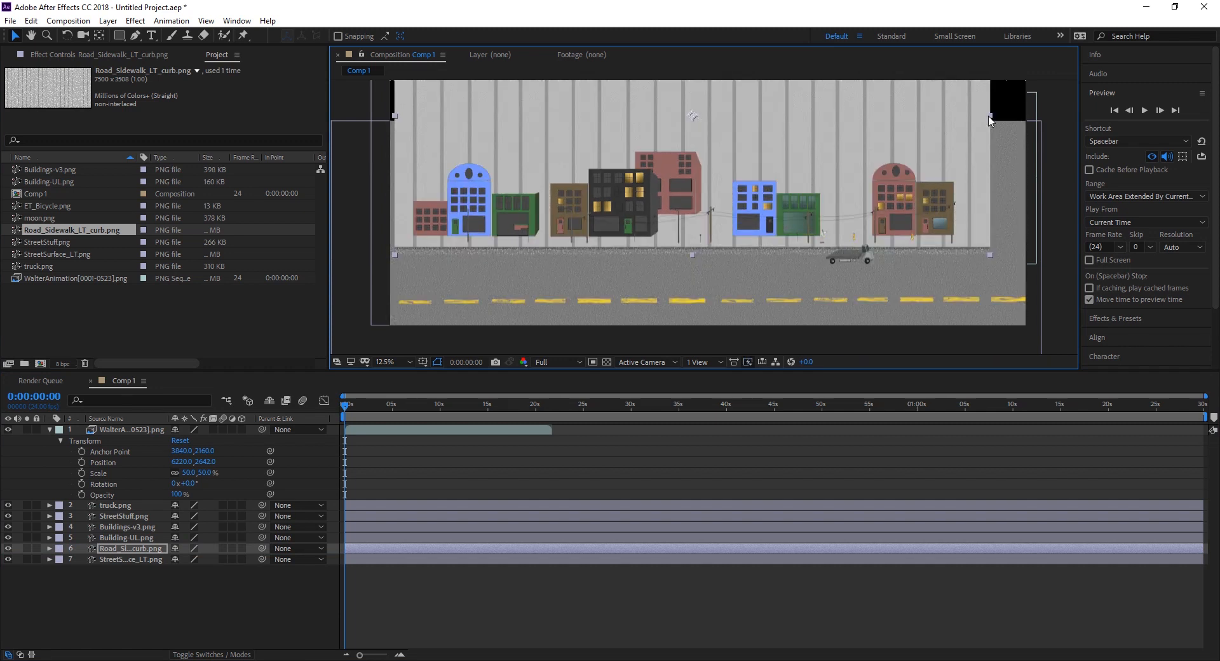
pyautogui.moveTo(992, 117); pyautogui.dragTo(999, 170)
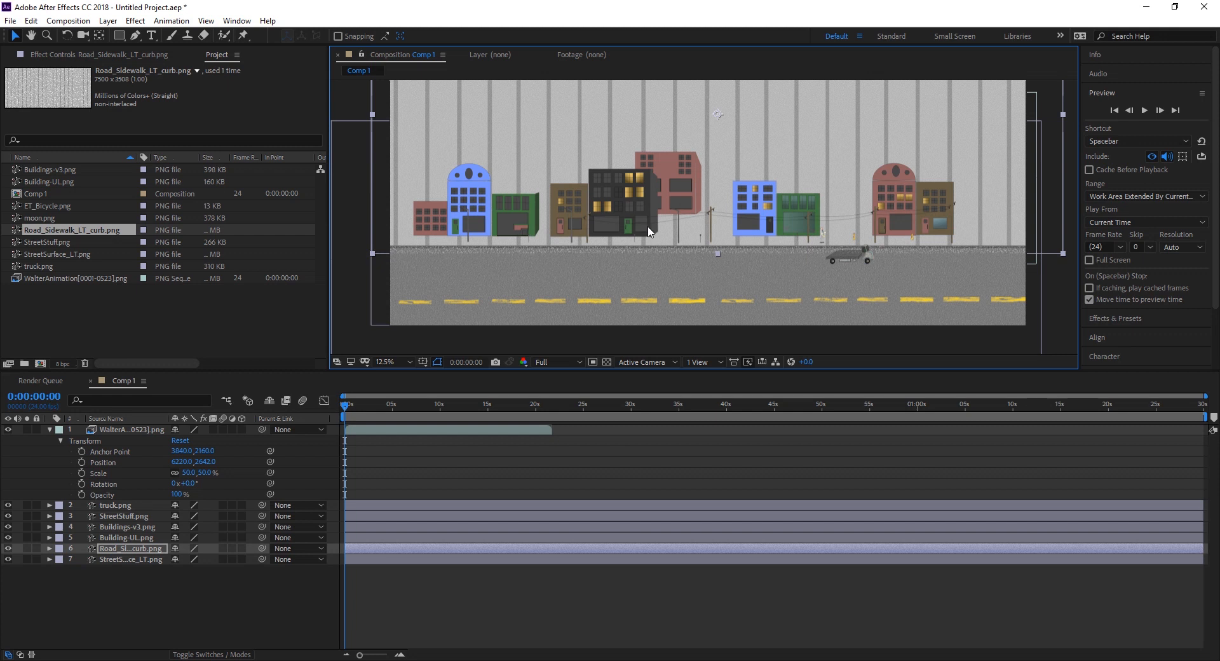
# Step: Collapse the Walter layer's properties and make all seven layers of Comp 1 3D layers
pyautogui.click(49, 429)
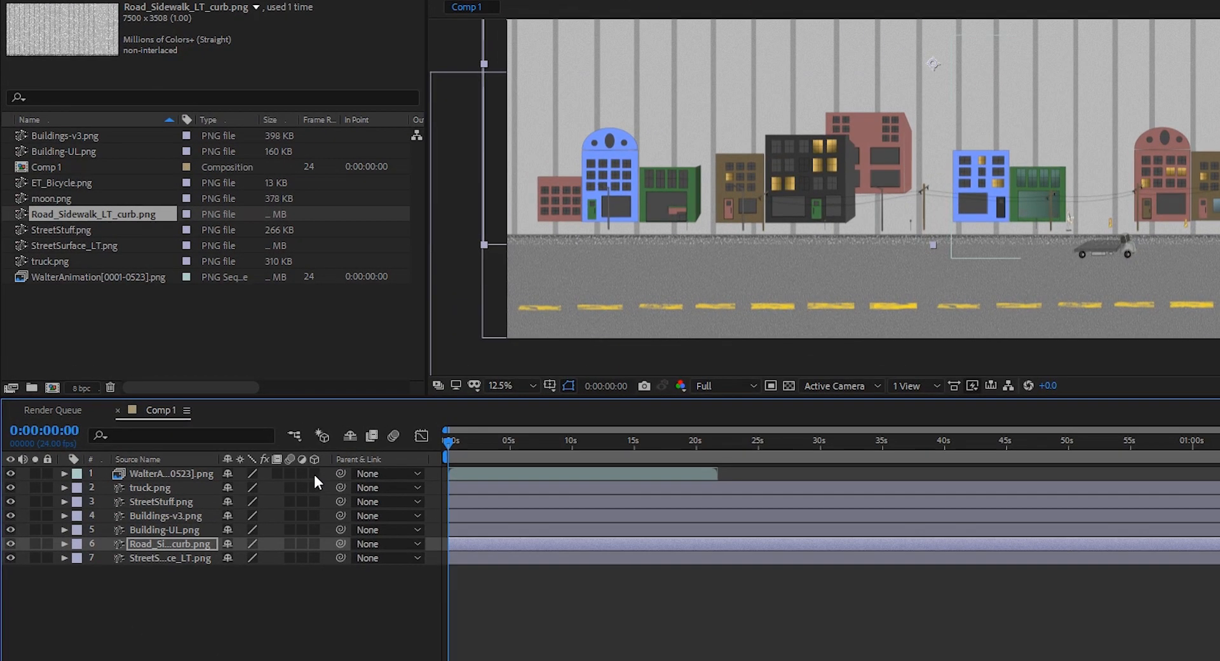
pyautogui.click(242, 430)
pyautogui.moveTo(315, 475); pyautogui.dragTo(314, 558)
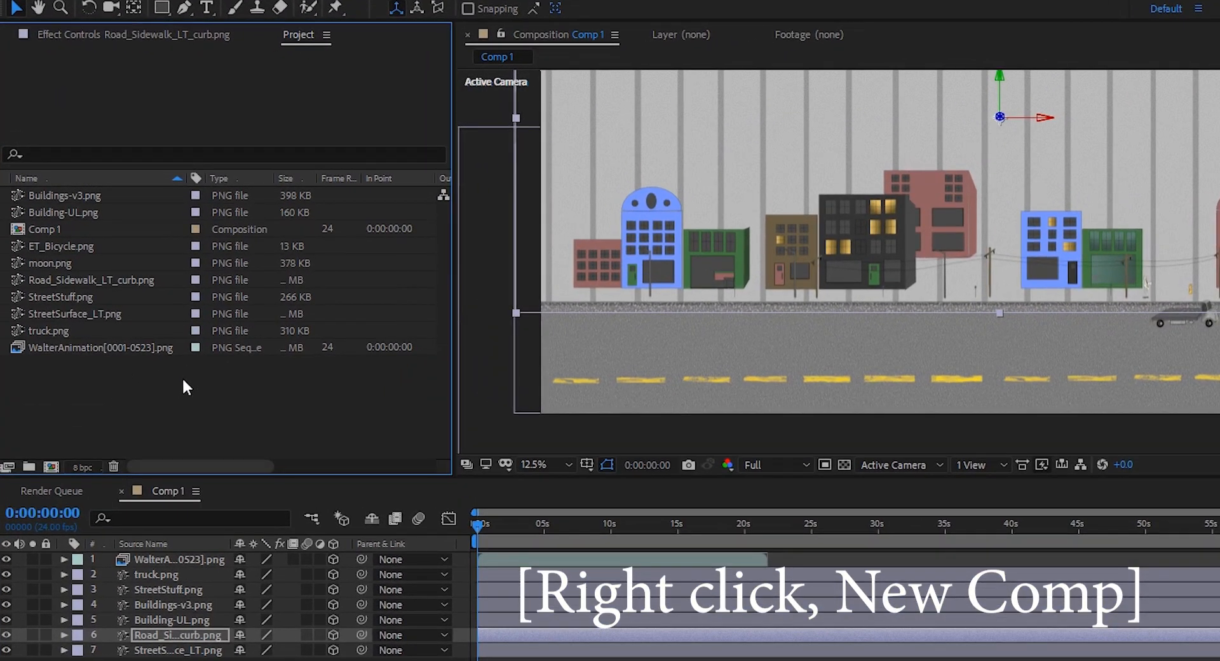
# Step: Create a new composition, Comp 2, at 1920 x 1080 px, keeping 24 fps and the 0:01:30:00 duration
pyautogui.rightClick(207, 385)
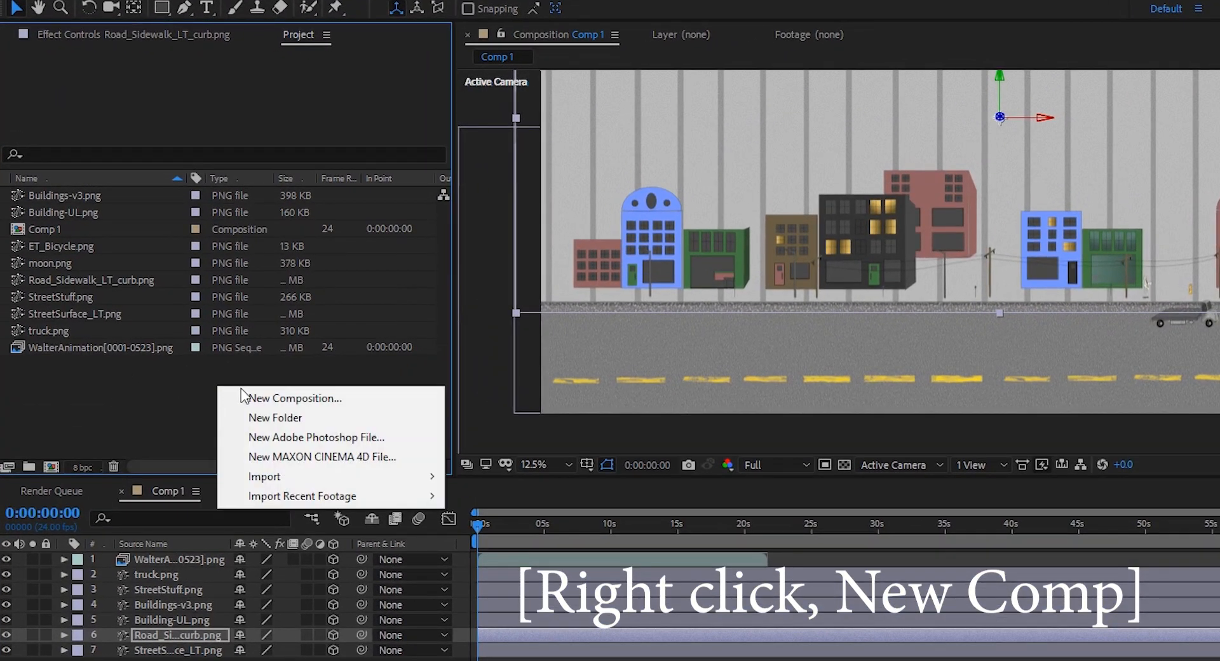
pyautogui.click(319, 401)
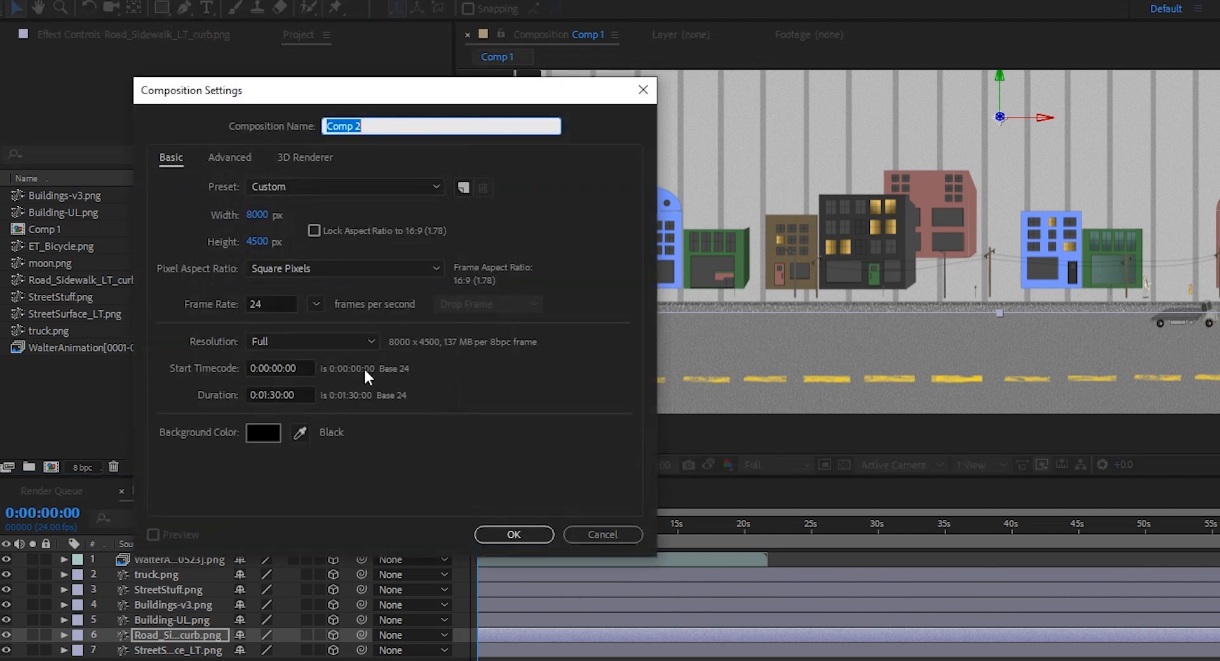
pyautogui.click(257, 216)
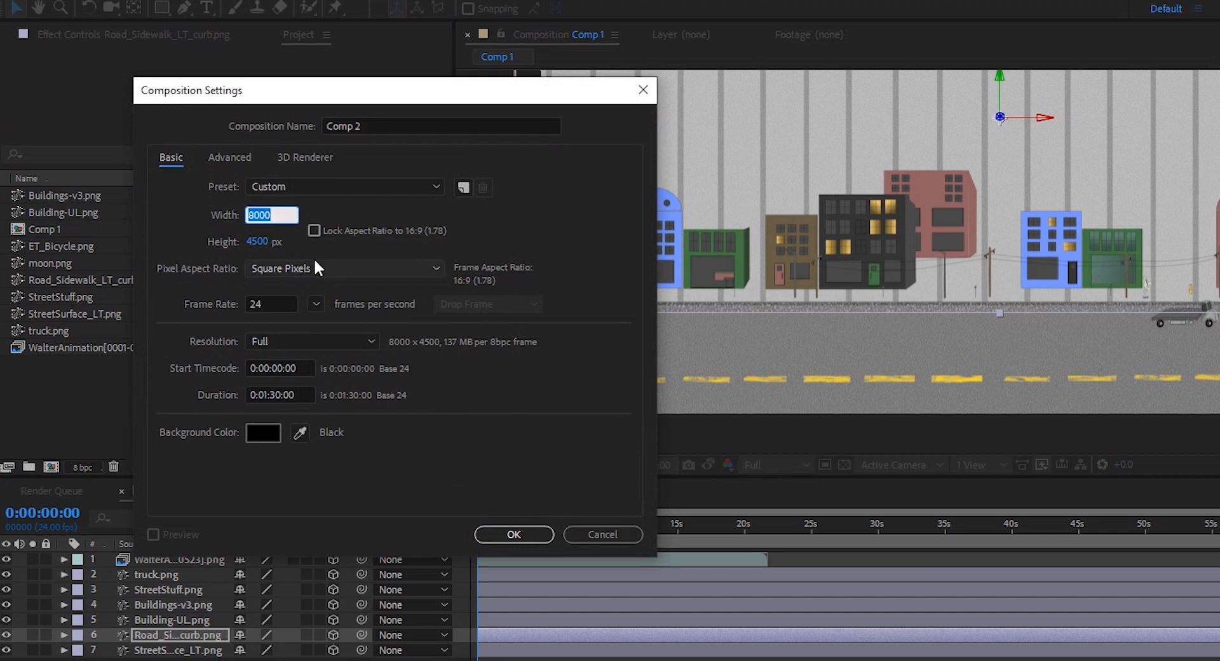
pyautogui.write('1920')
pyautogui.press('Tab')
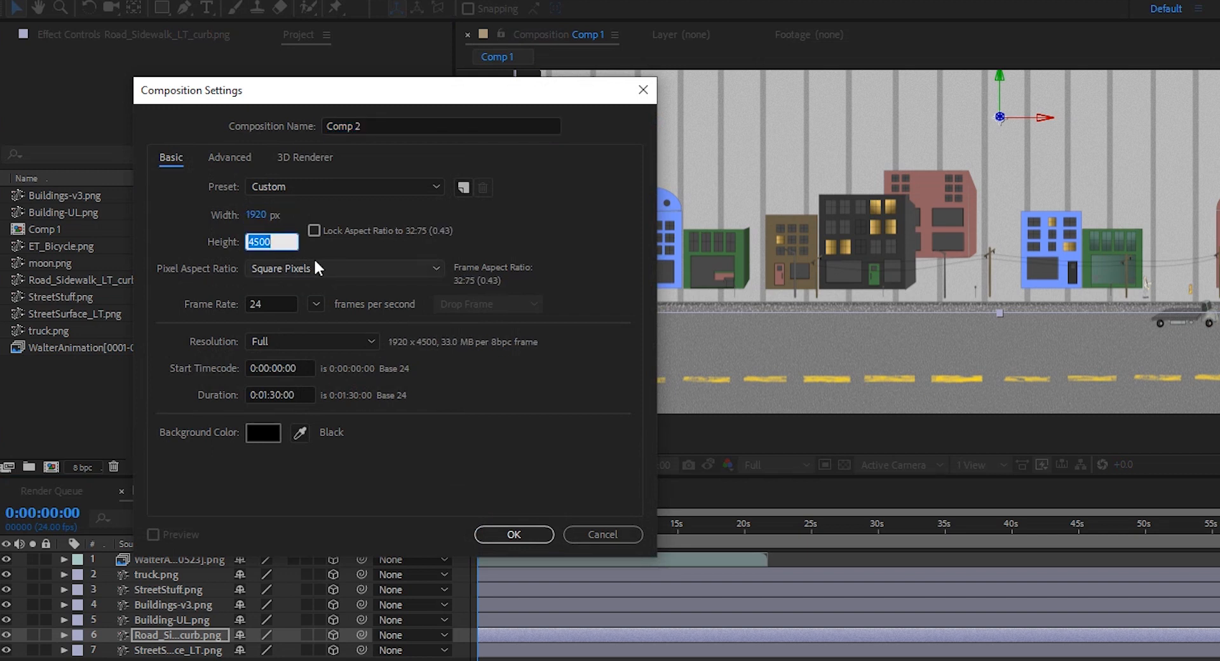
pyautogui.write('1080')
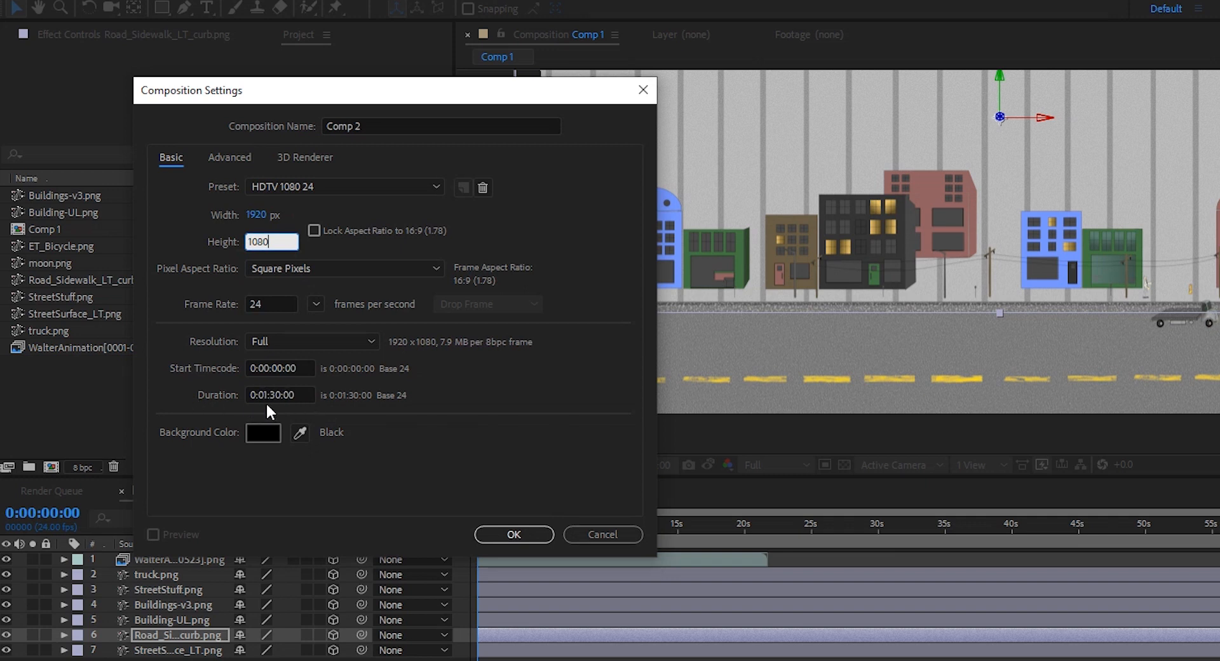
pyautogui.click(514, 532)
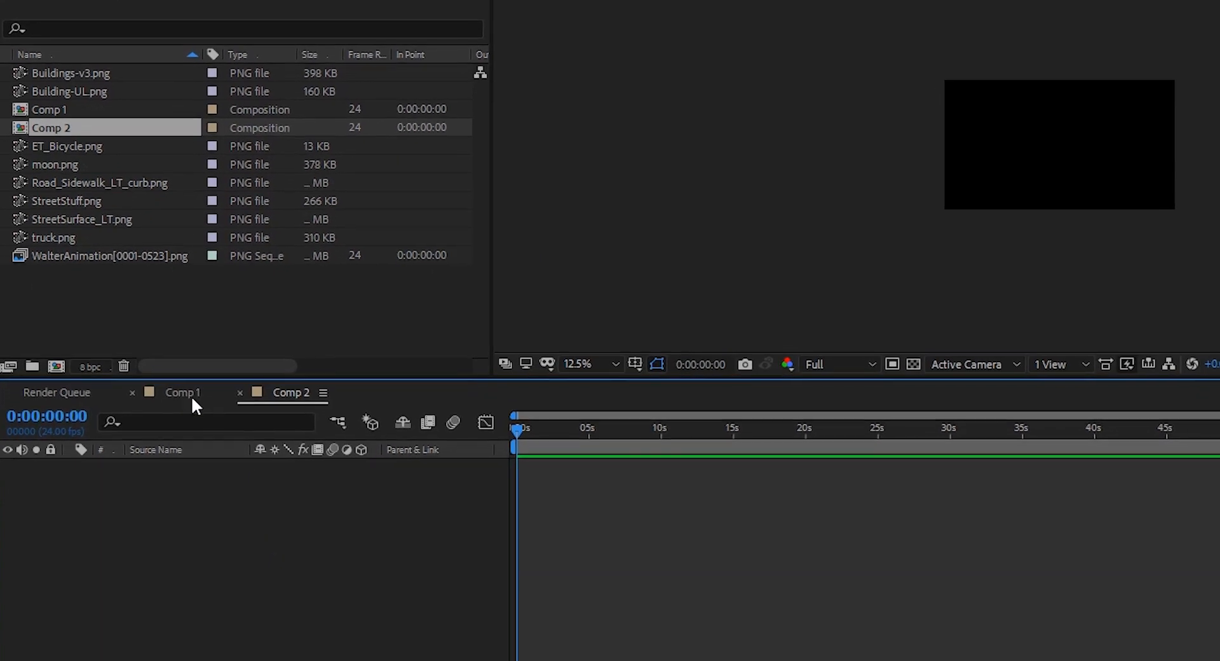
pyautogui.click(192, 397)
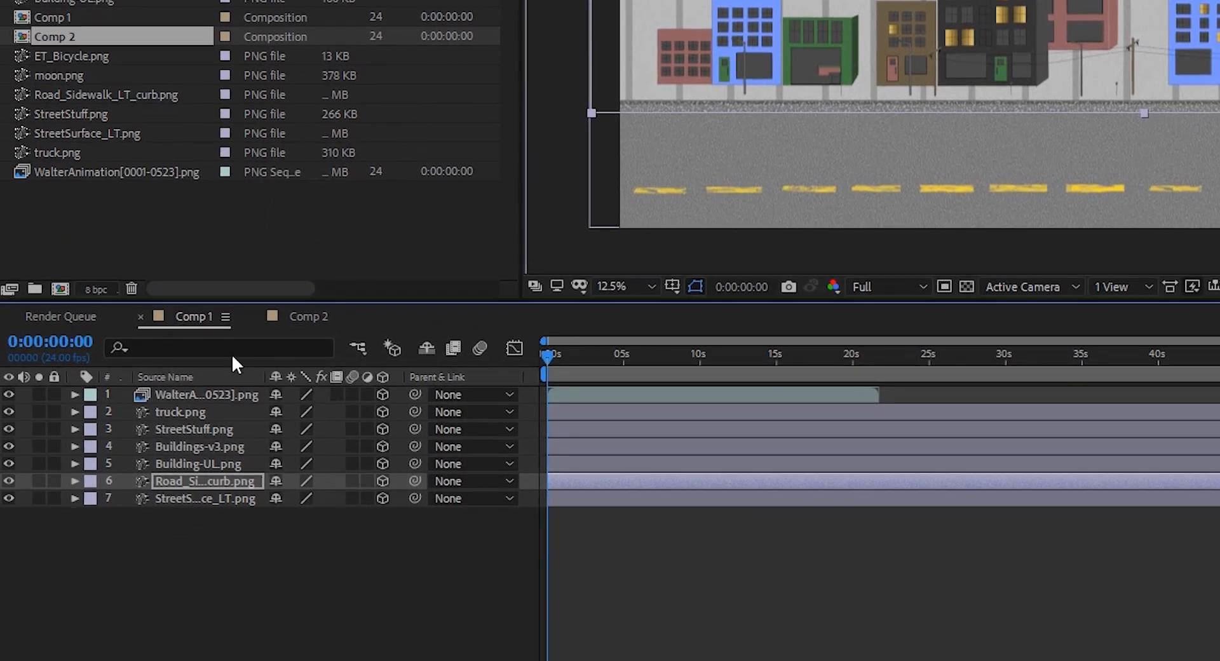
pyautogui.click(313, 320)
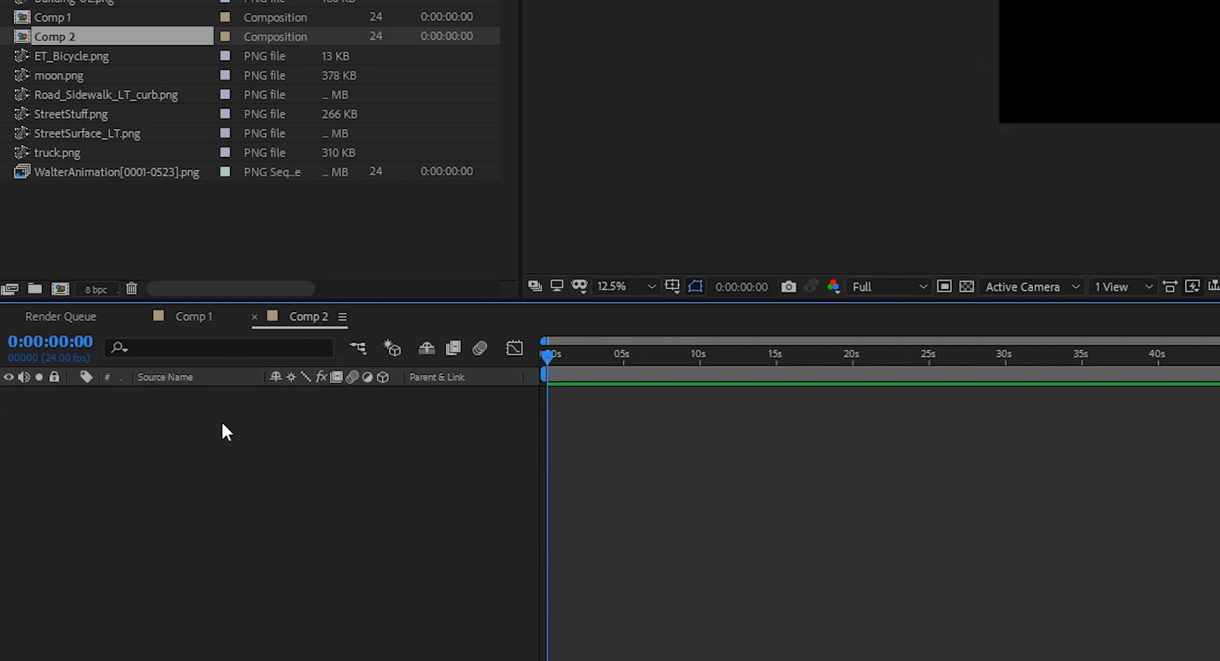
pyautogui.click(187, 329)
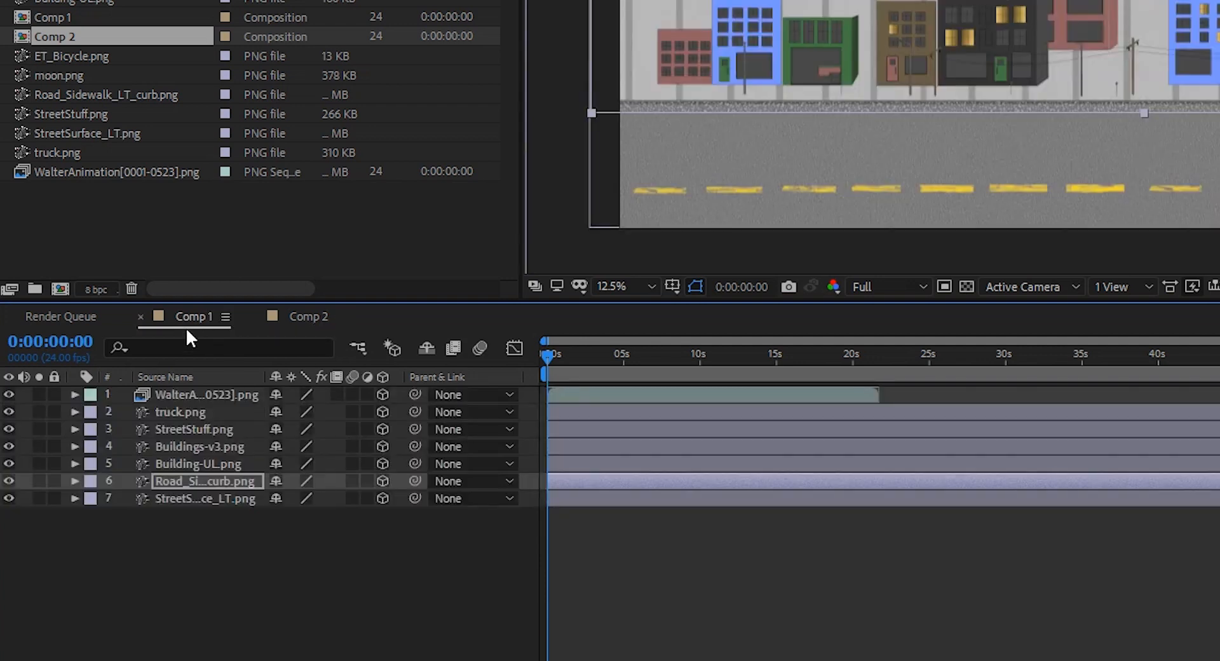
pyautogui.click(311, 318)
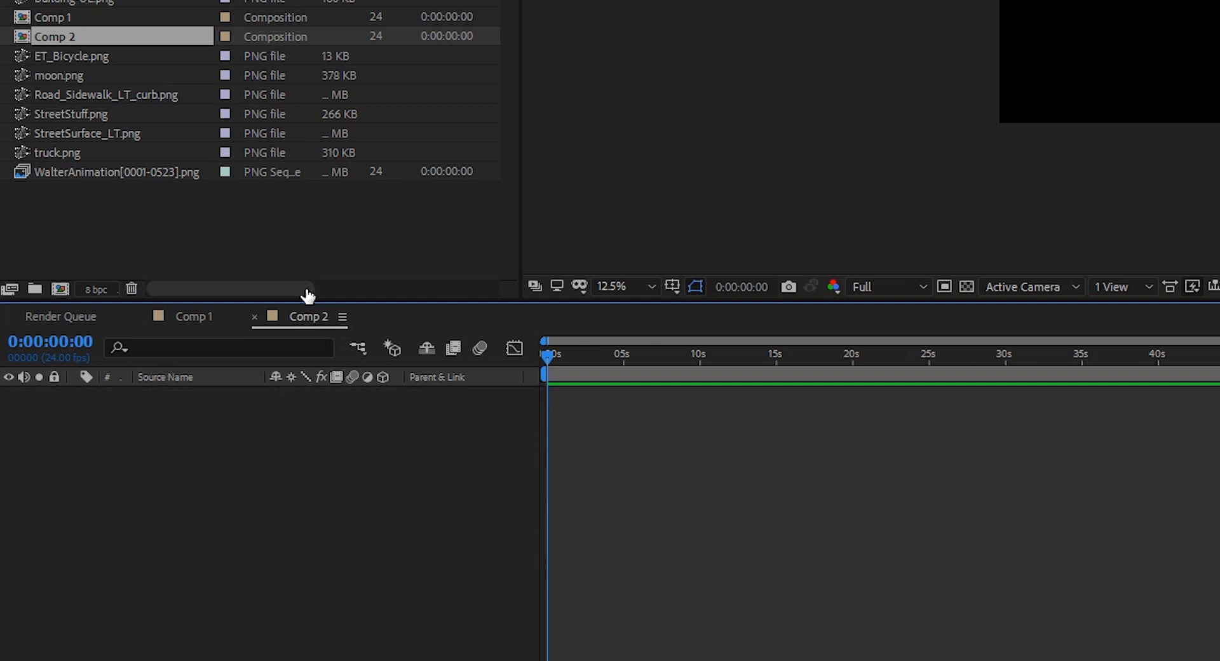
# Step: Nest Comp 1 in Comp 2 as a 3D layer with collapsed transformations
pyautogui.click(63, 37)
pyautogui.click(64, 18)
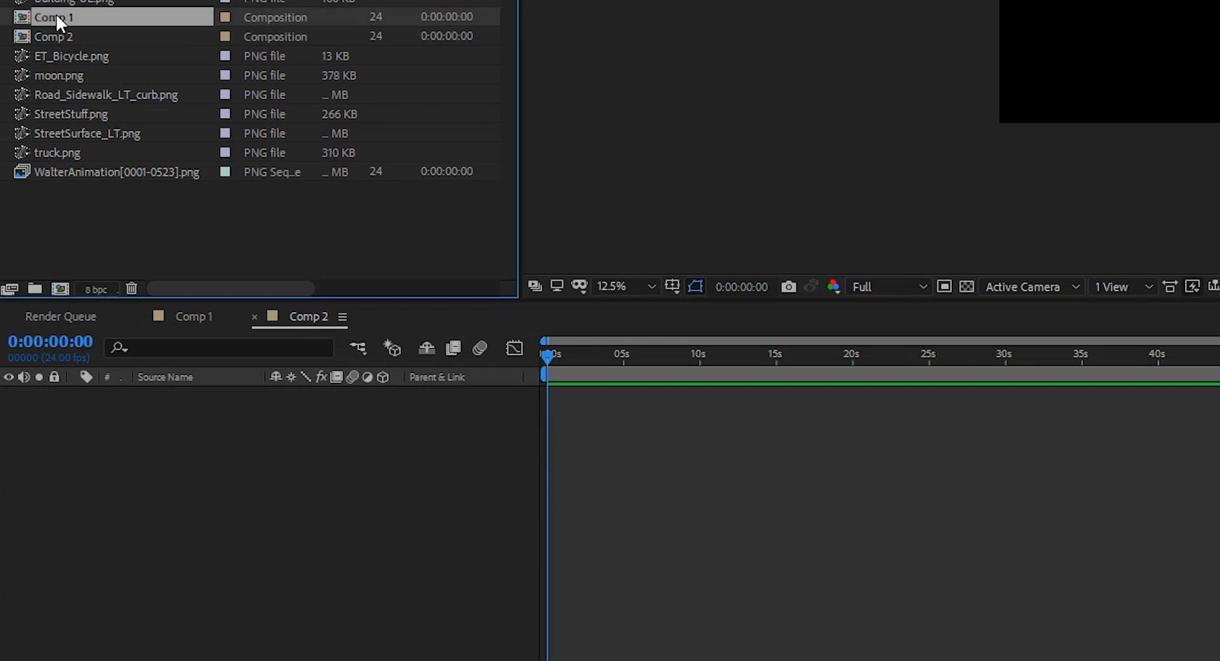
pyautogui.moveTo(57, 21); pyautogui.dragTo(197, 417)
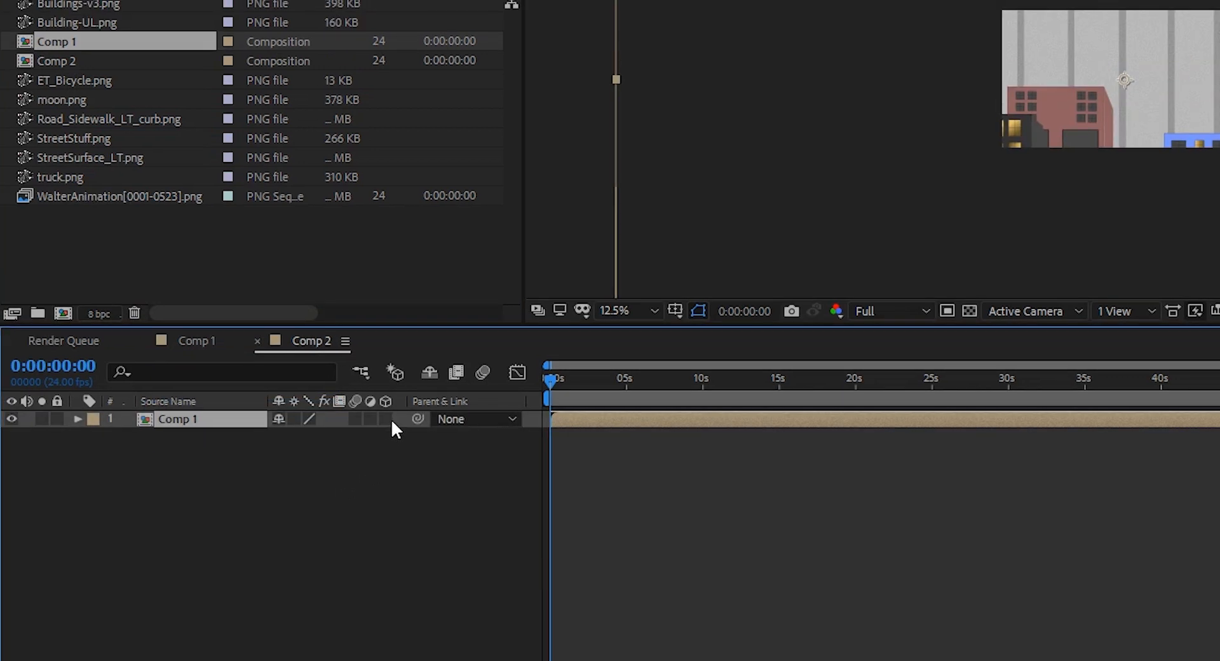
pyautogui.click(386, 418)
pyautogui.click(294, 418)
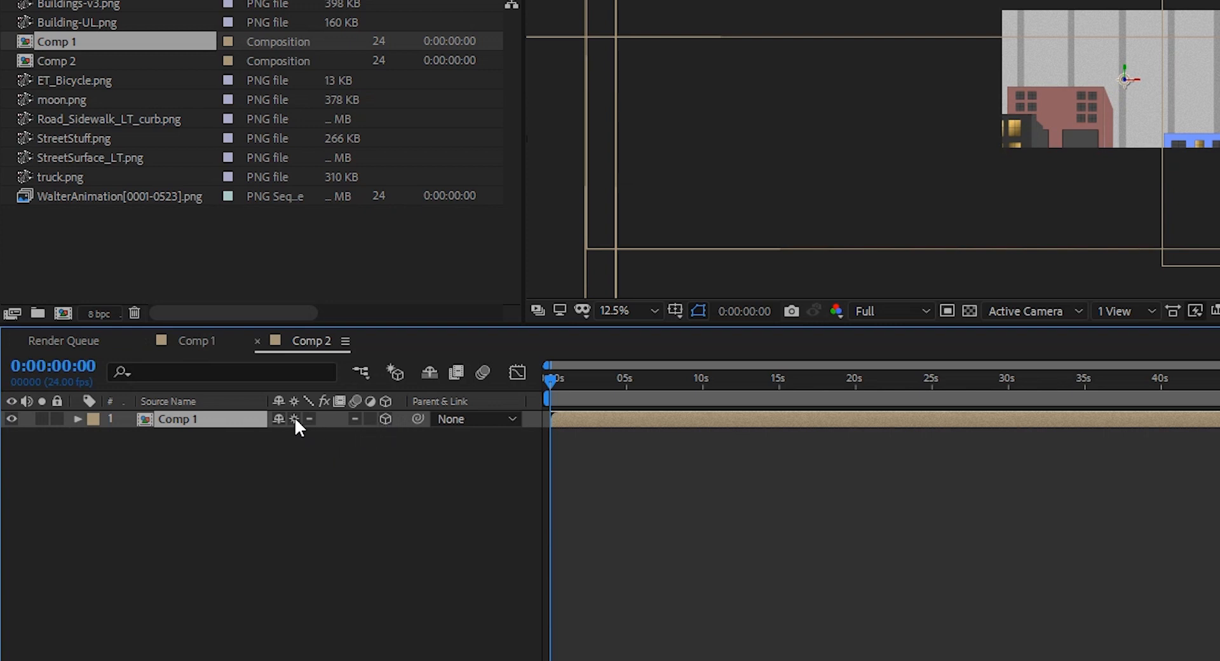
# Step: Add a one-node camera named Camera 1 to Comp 2 with the 50mm preset
pyautogui.rightClick(211, 475)
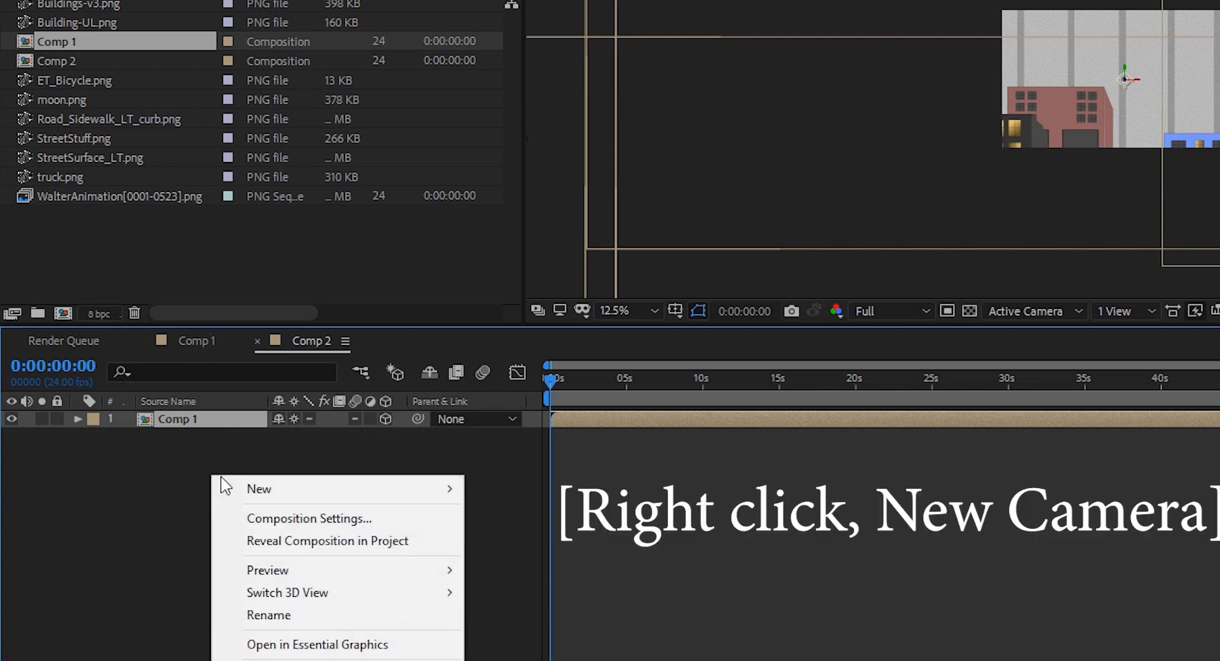
pyautogui.moveTo(320, 495)
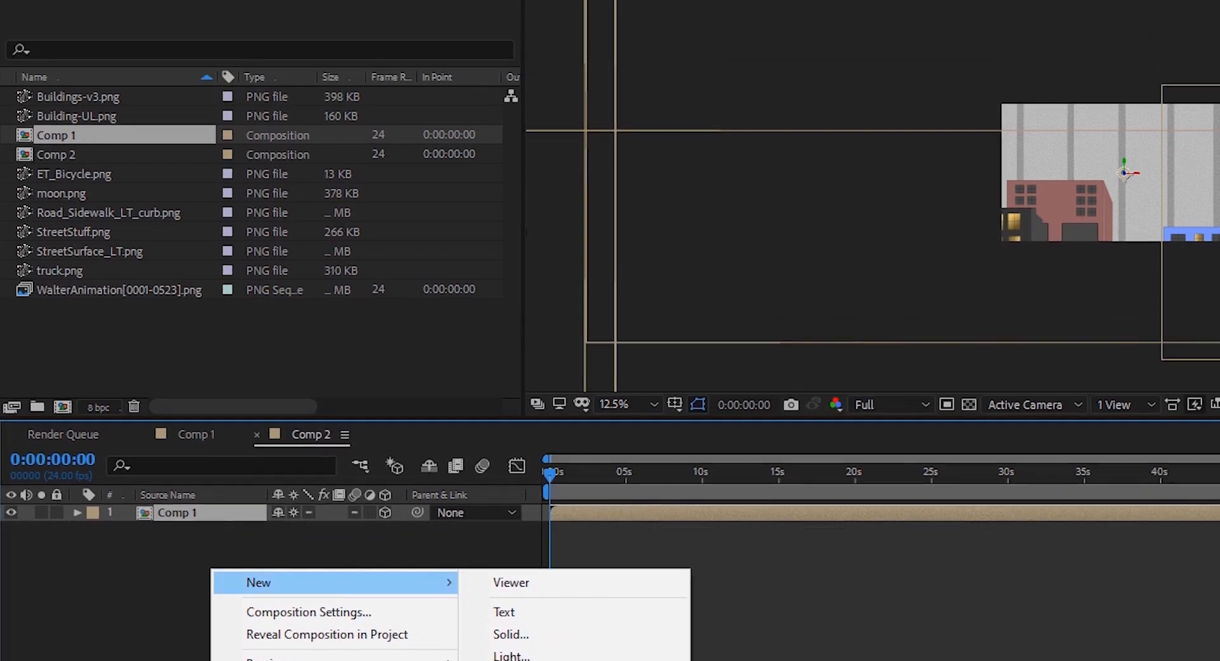
pyautogui.click(559, 585)
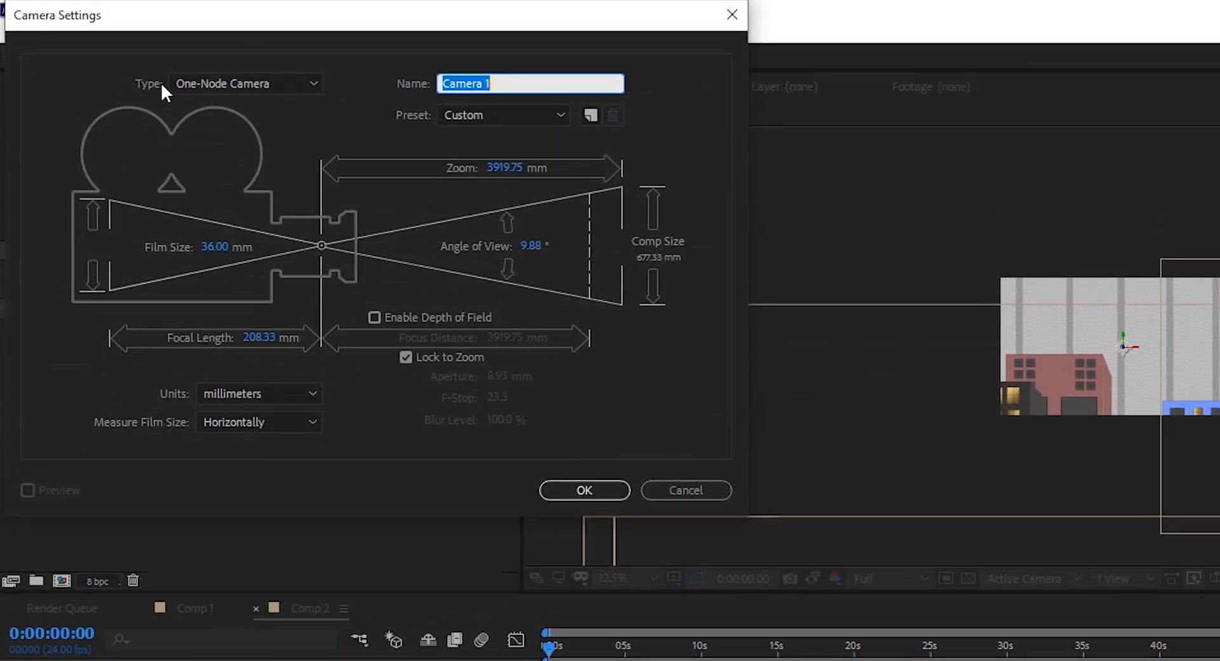
pyautogui.click(468, 113)
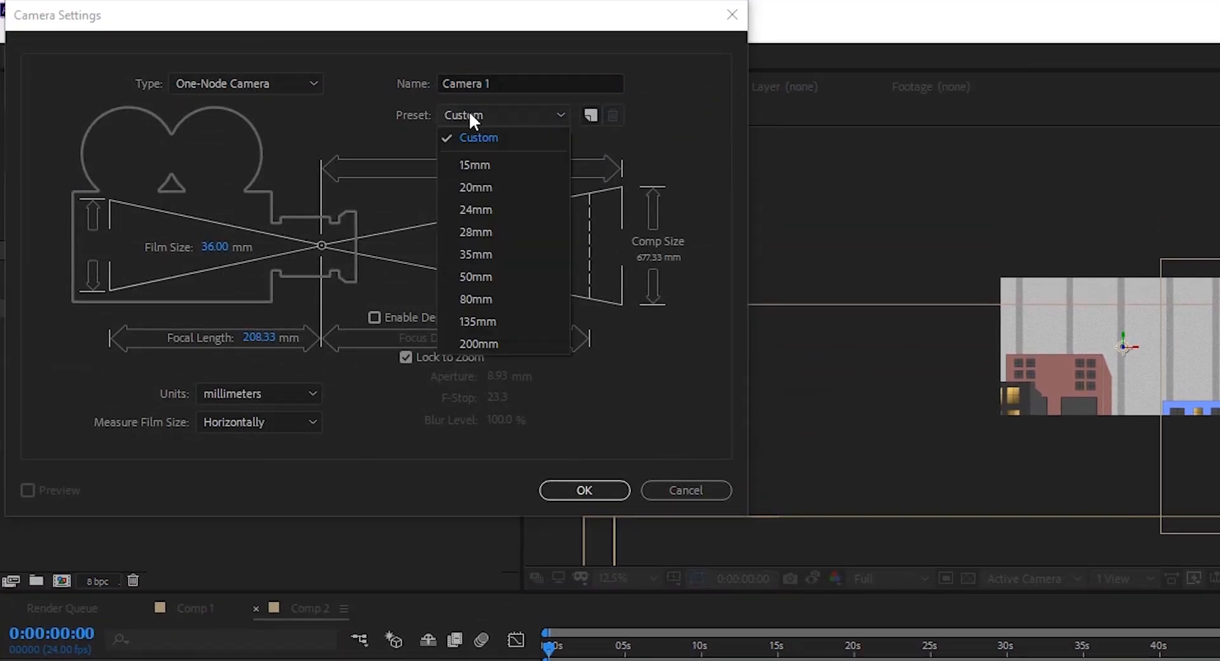
pyautogui.click(490, 274)
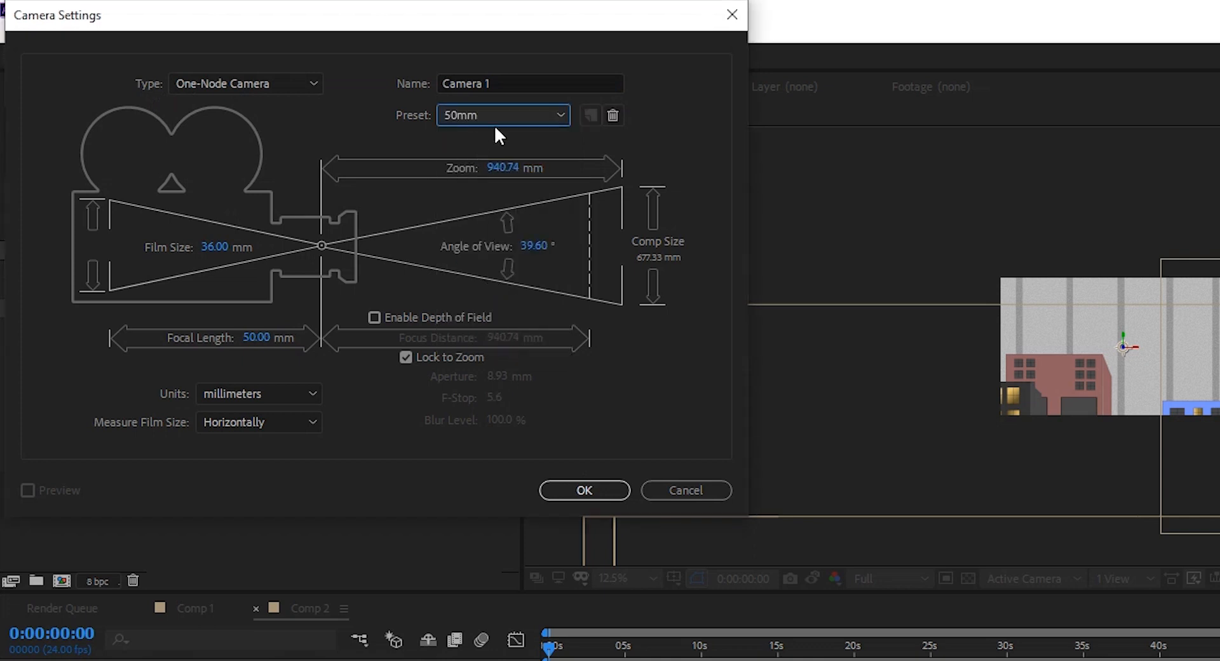
pyautogui.click(582, 492)
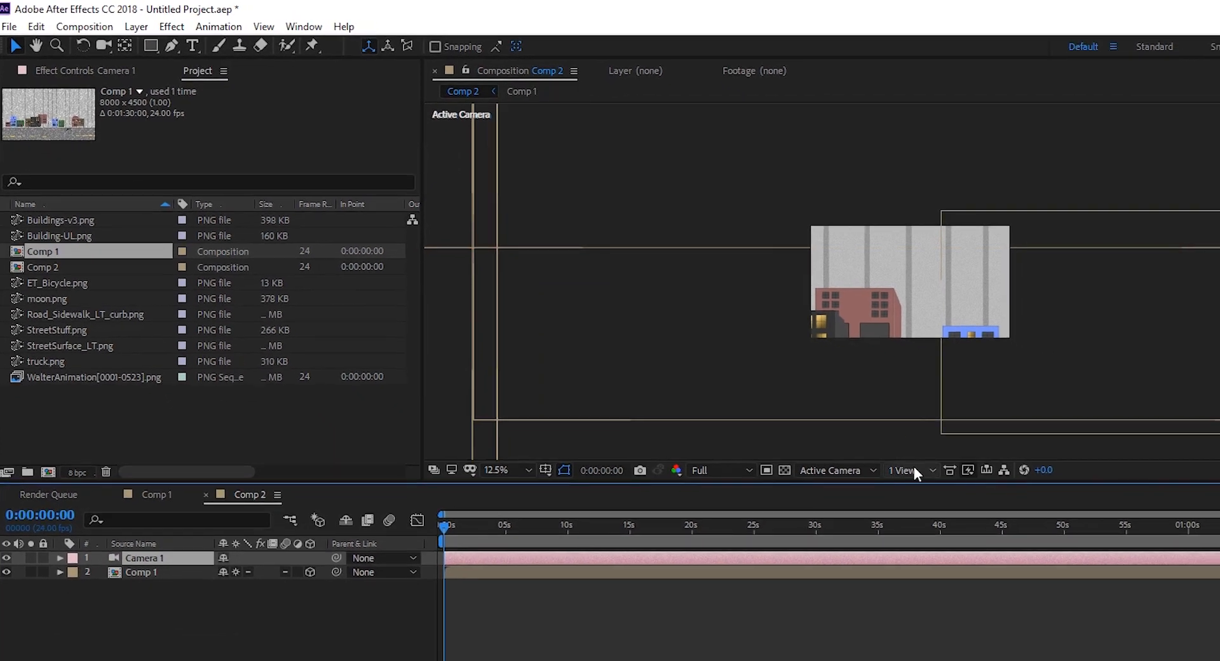
# Step: Show Comp 2 in two horizontal views and move Camera 1 in the Top view to frame the blue and green buildings with Walter
pyautogui.click(1035, 528)
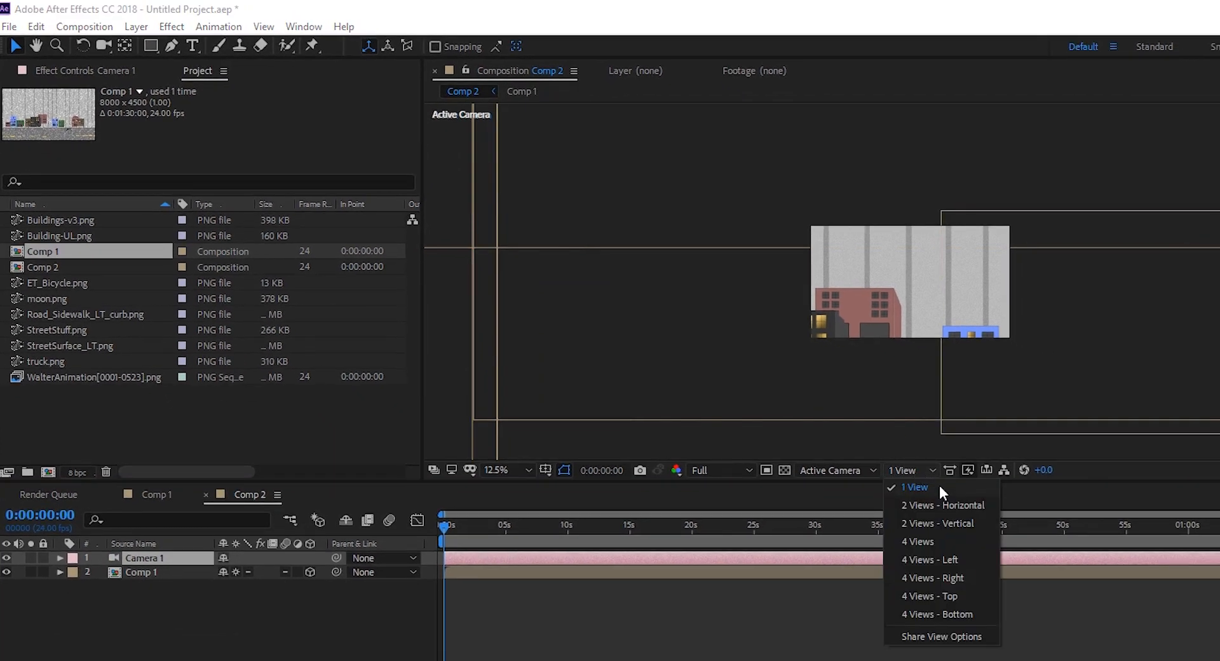
pyautogui.click(941, 505)
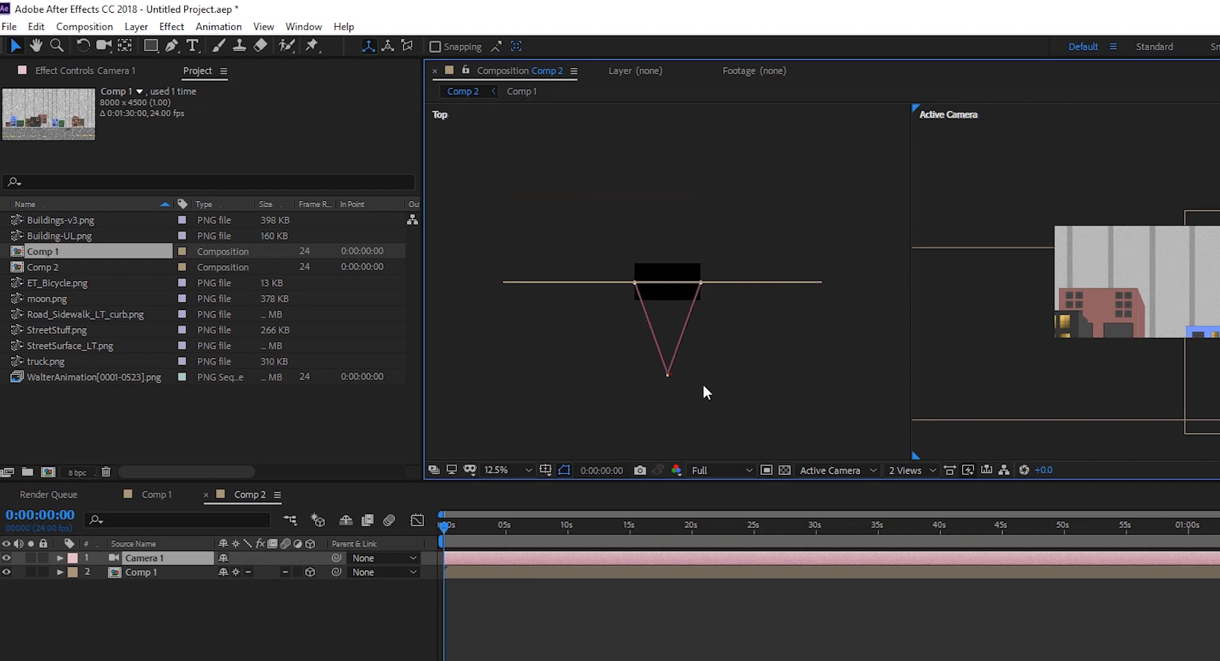
pyautogui.moveTo(591, 287); pyautogui.dragTo(655, 282)
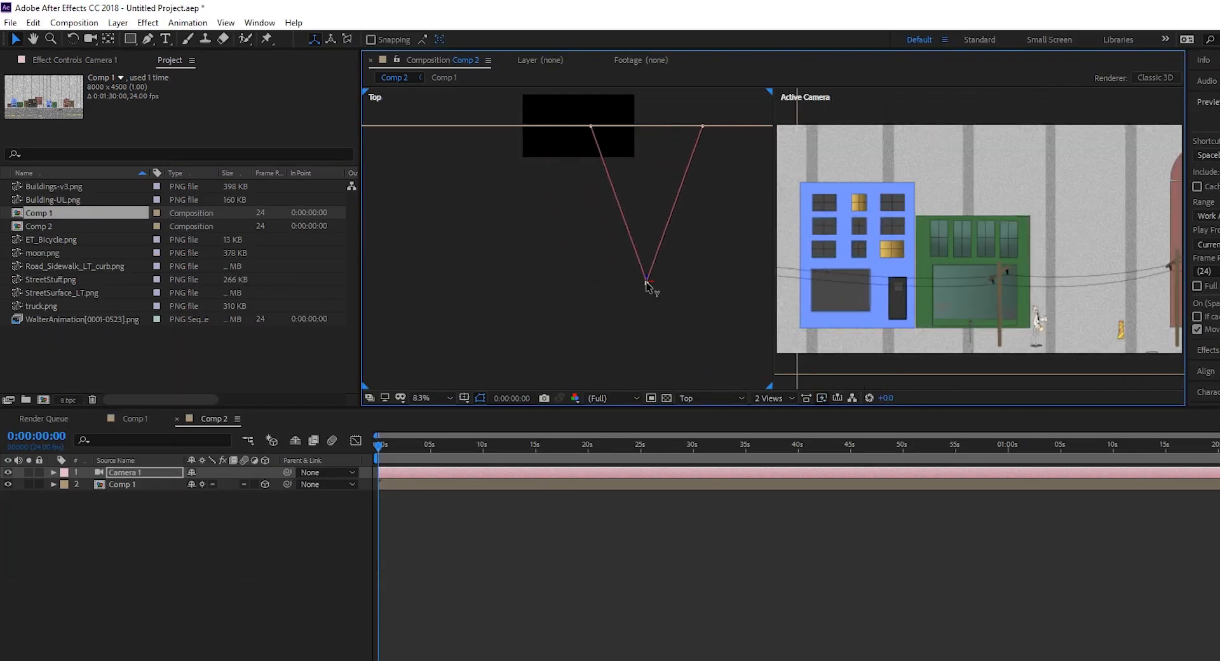
# Step: Reposition Camera 1 in Comp 2's Top view to frame the blue and green buildings, Walter and the truck
pyautogui.moveTo(647, 283); pyautogui.dragTo(646, 287)
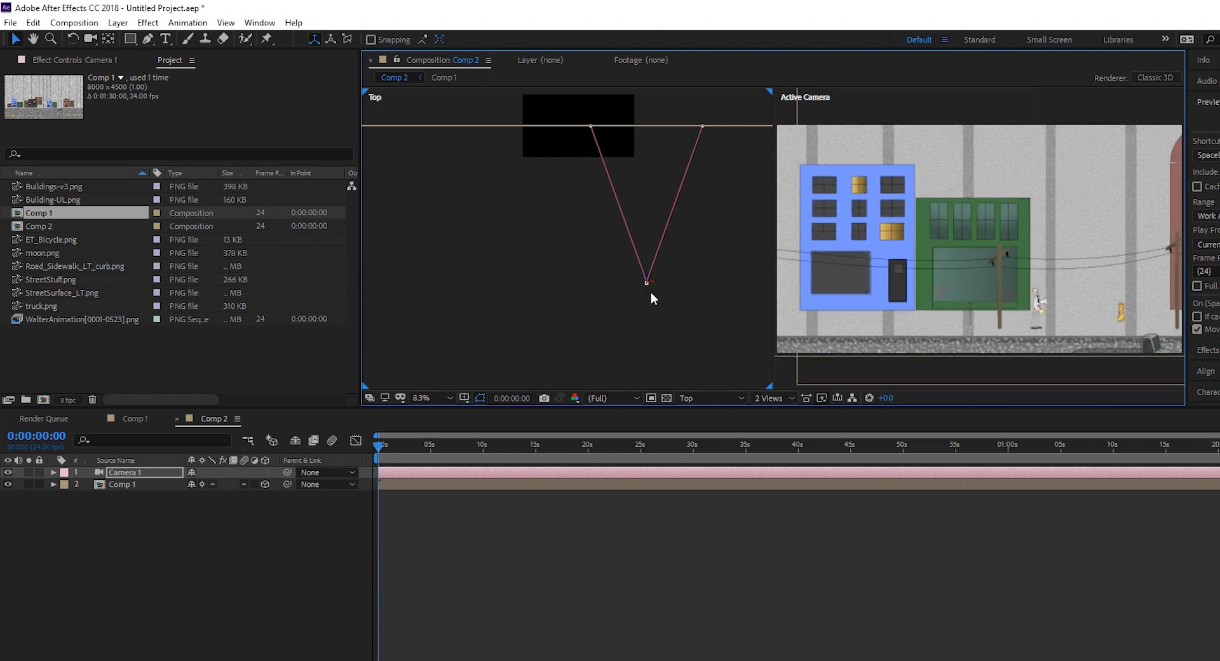
pyautogui.moveTo(645, 282); pyautogui.dragTo(623, 292)
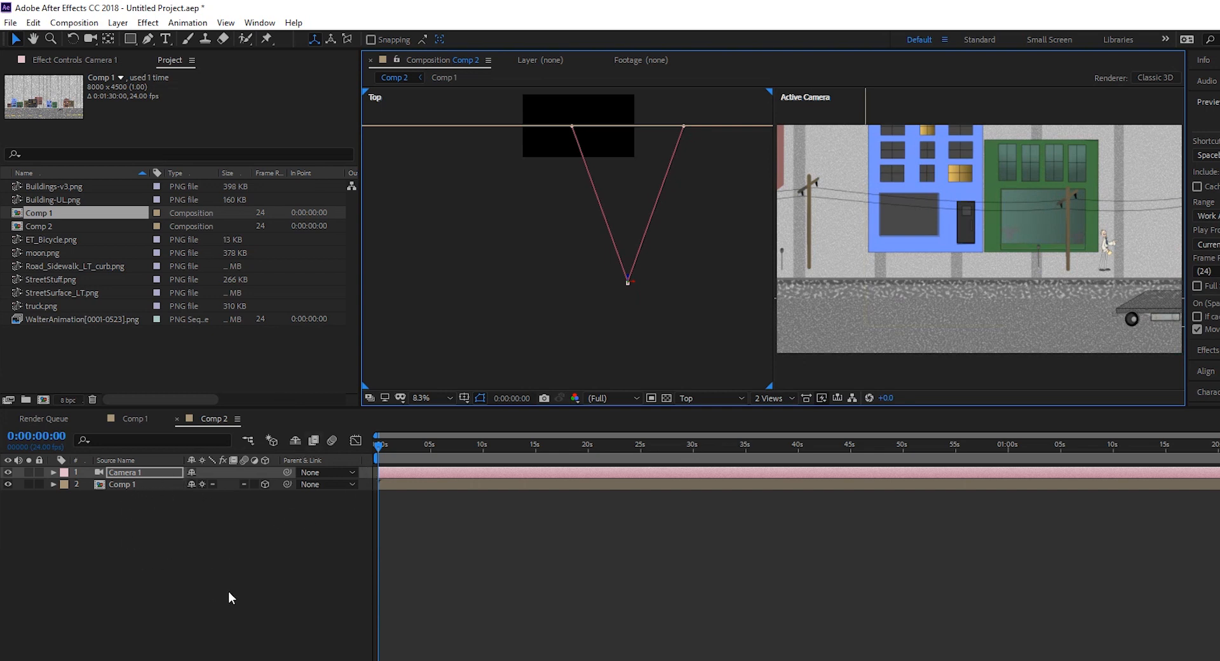
pyautogui.click(136, 419)
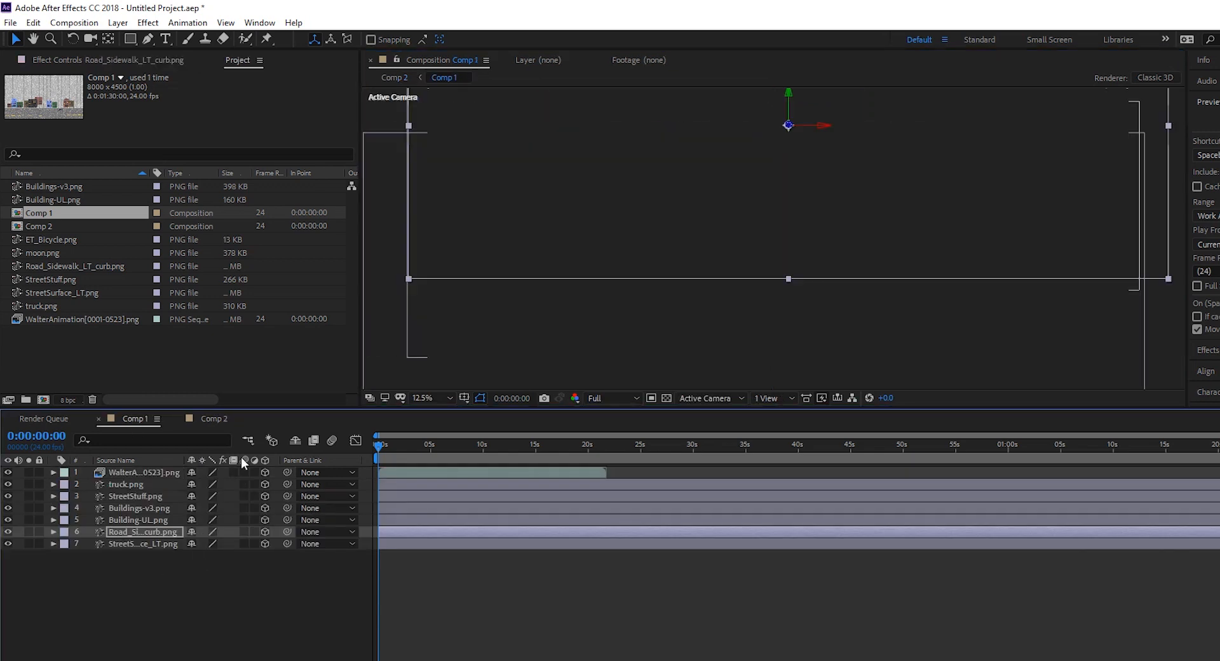
pyautogui.click(222, 422)
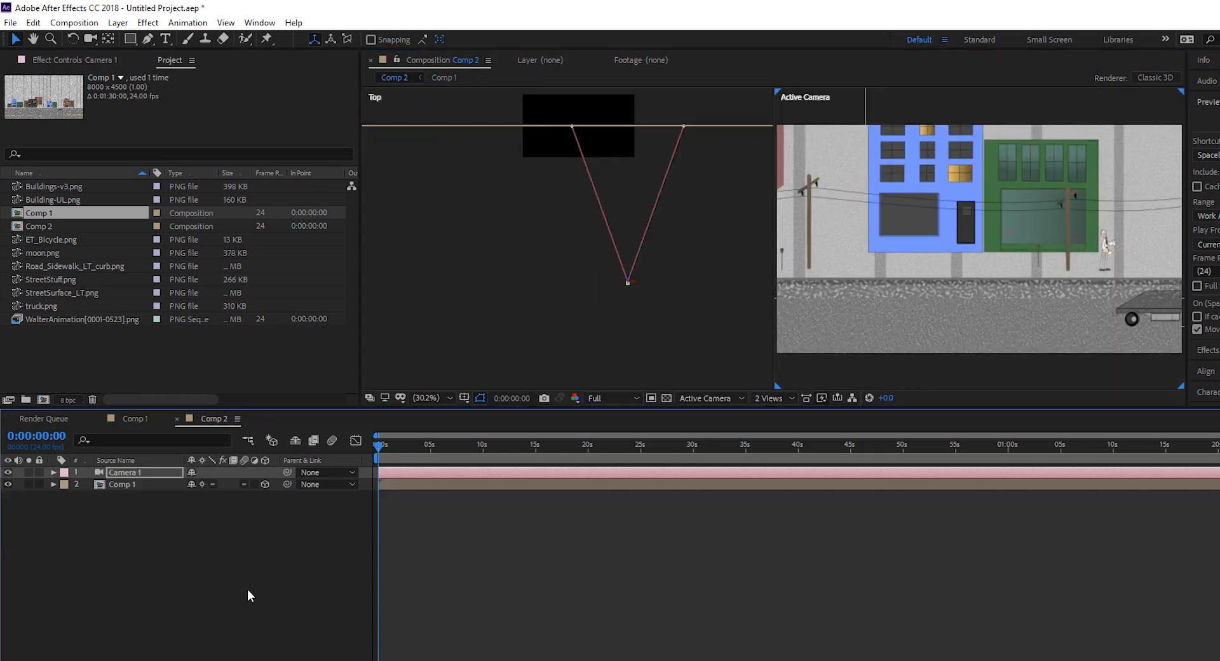
pyautogui.click(134, 419)
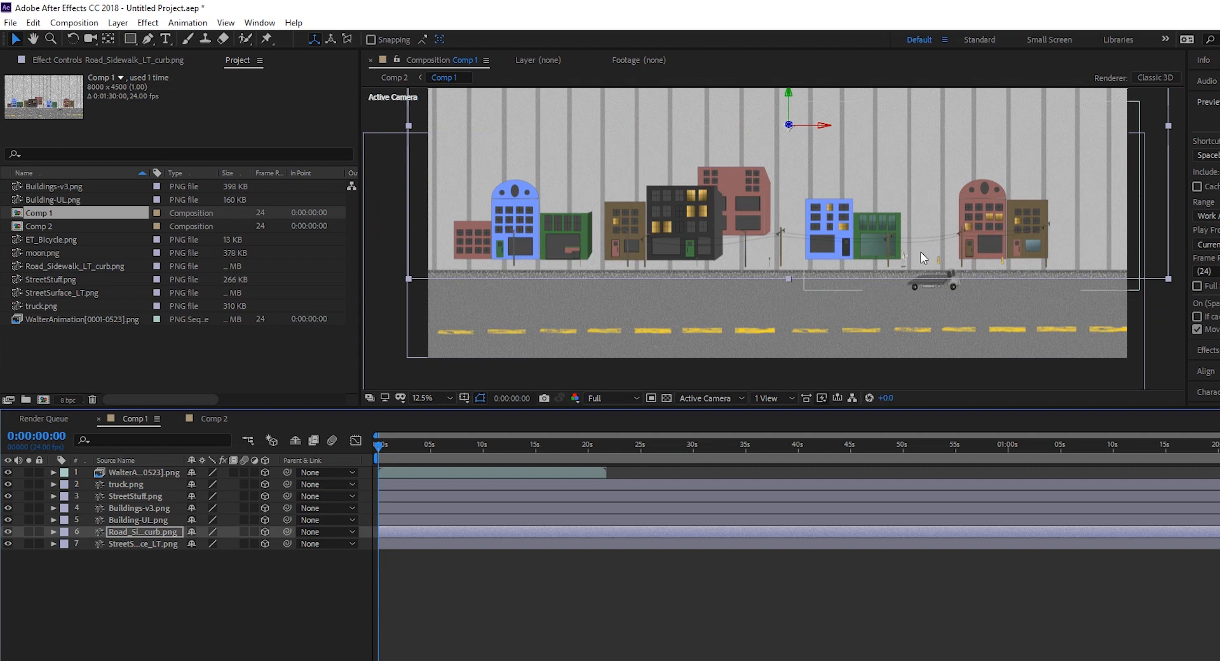
pyautogui.click(218, 420)
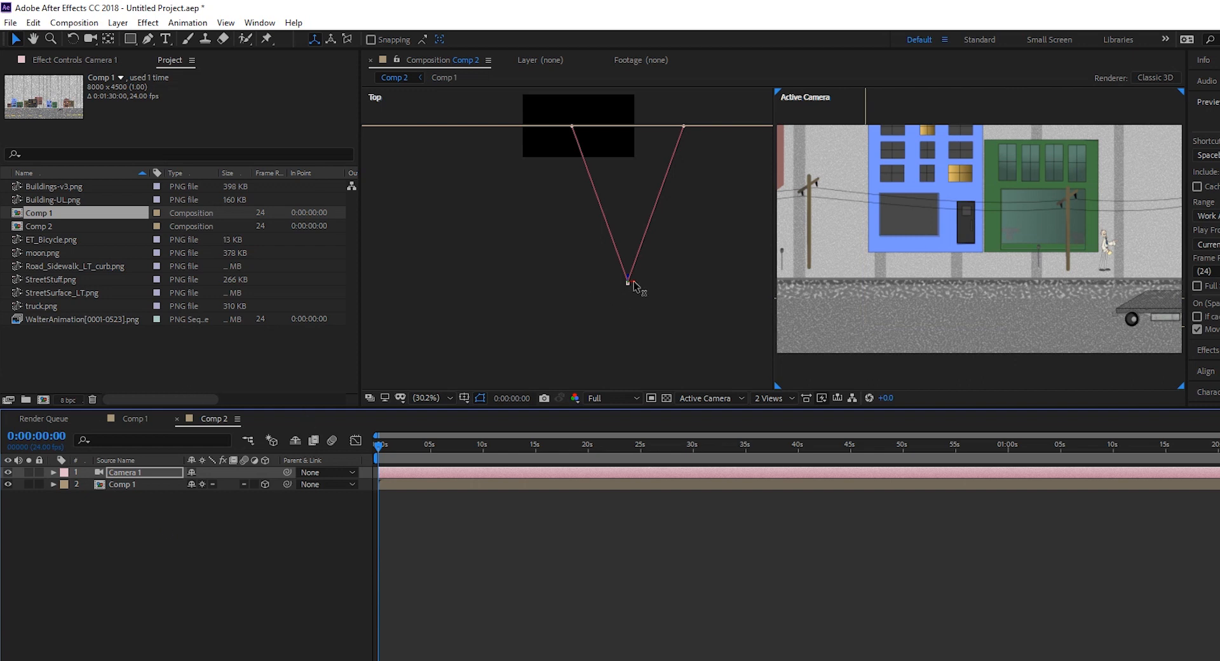
pyautogui.moveTo(632, 285); pyautogui.dragTo(608, 254)
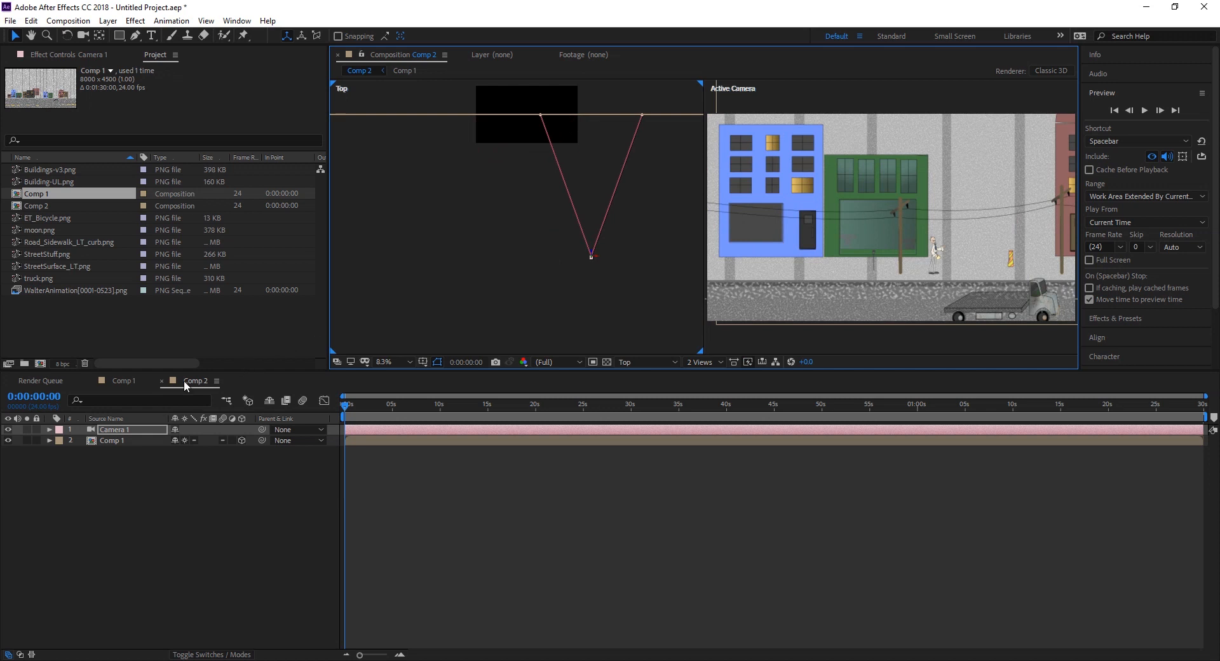
# Step: Show Comp 1 in two horizontal views, Top and Active Camera
pyautogui.click(120, 379)
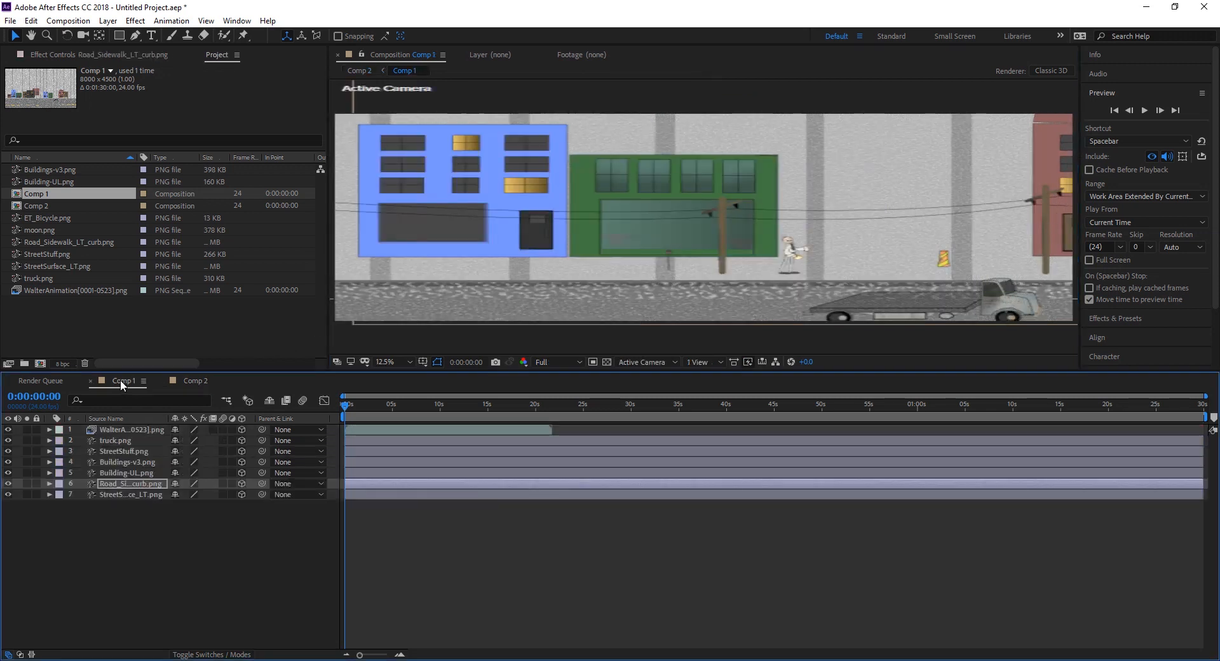
pyautogui.click(710, 364)
pyautogui.click(723, 389)
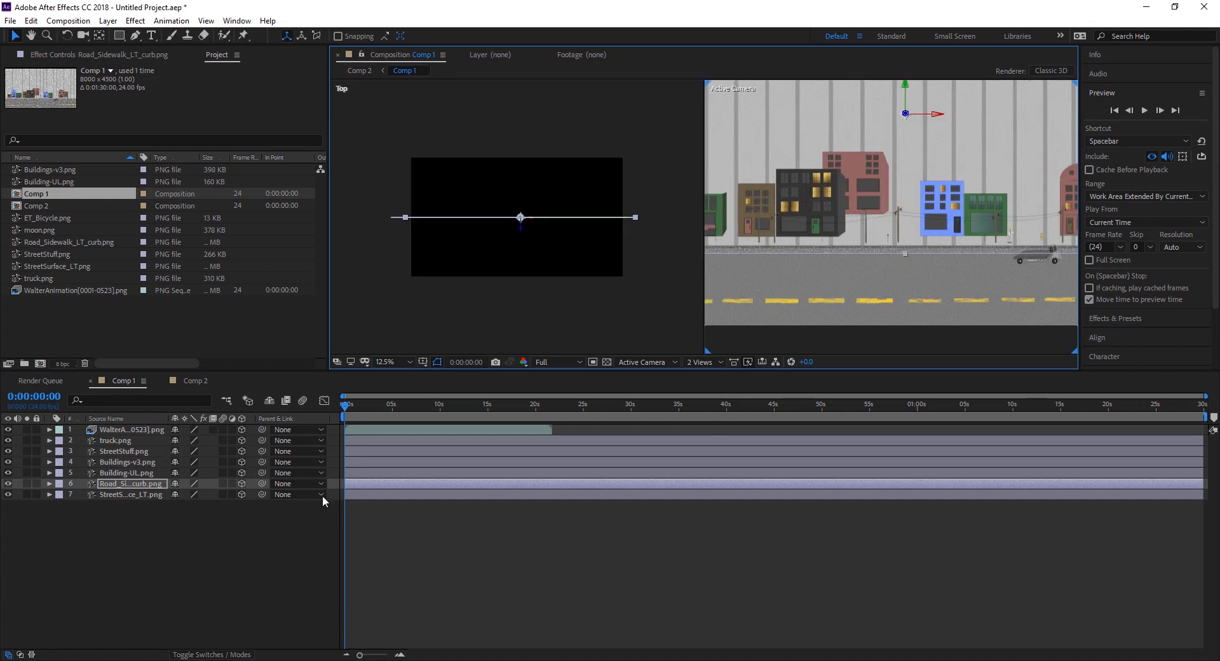
# Step: Hide the StreetSurface_LT.png and Road_Sidewalk_LT_curb.png layers in Comp 1 and widen the layer name column to show full names
pyautogui.click(136, 496)
pyautogui.moveTo(507, 230); pyautogui.dragTo(506, 233)
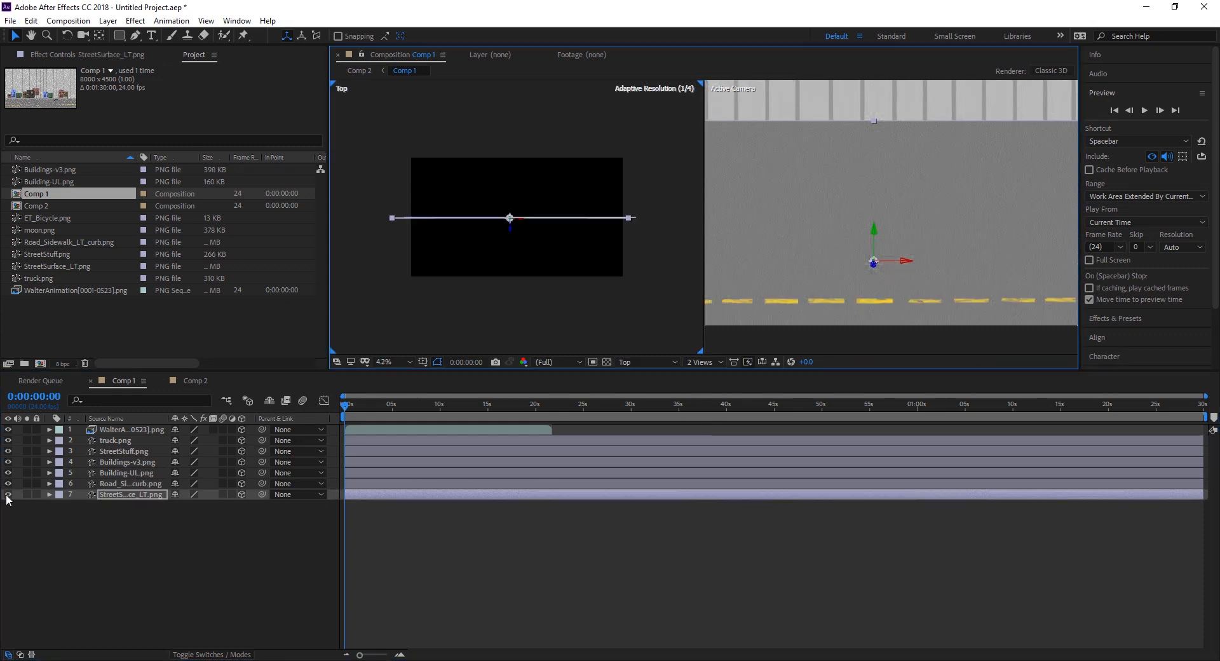
pyautogui.moveTo(8, 494); pyautogui.dragTo(8, 484)
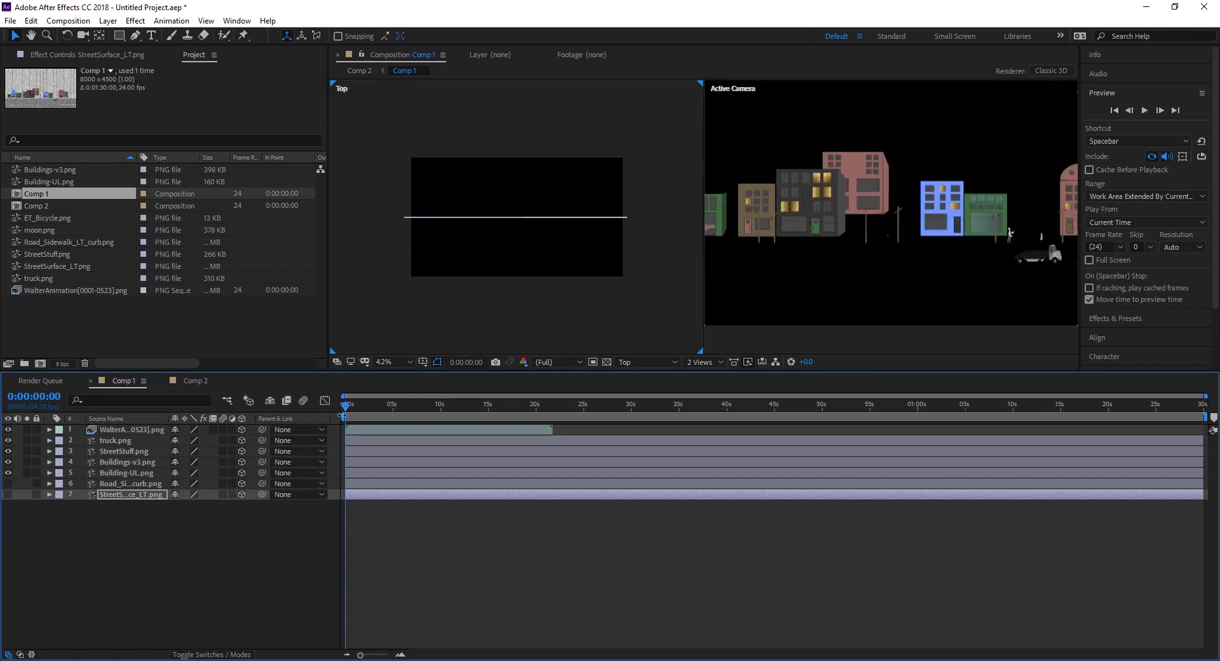
pyautogui.moveTo(342, 415); pyautogui.dragTo(382, 416)
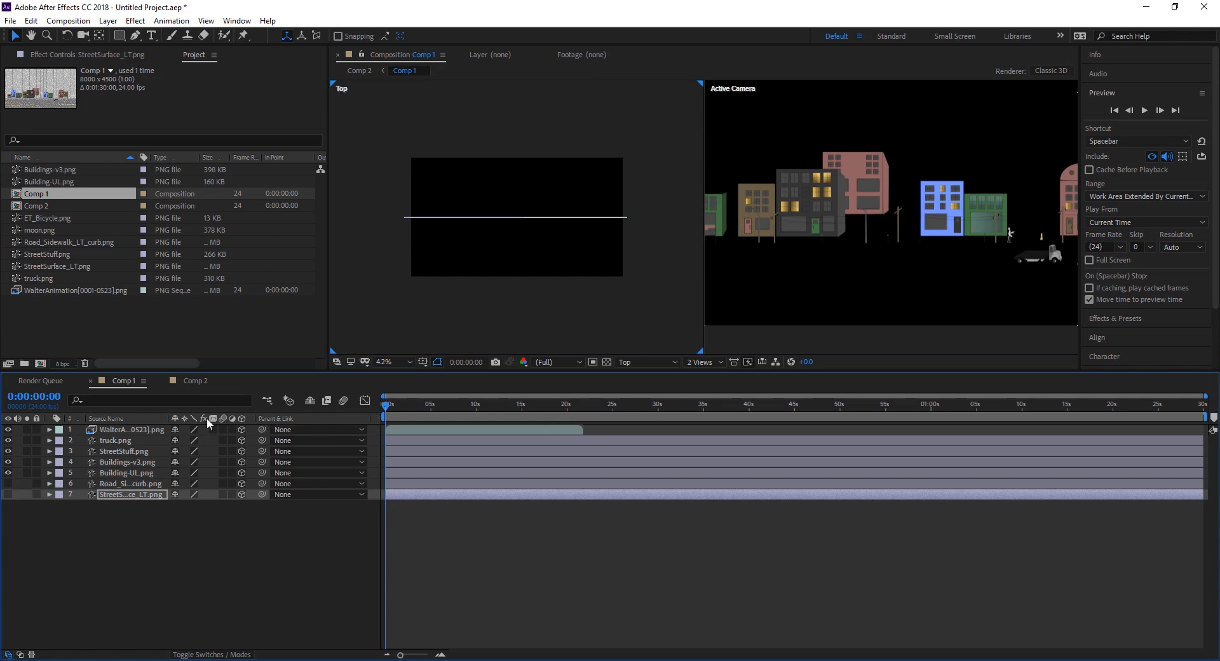
pyautogui.moveTo(168, 417); pyautogui.dragTo(208, 421)
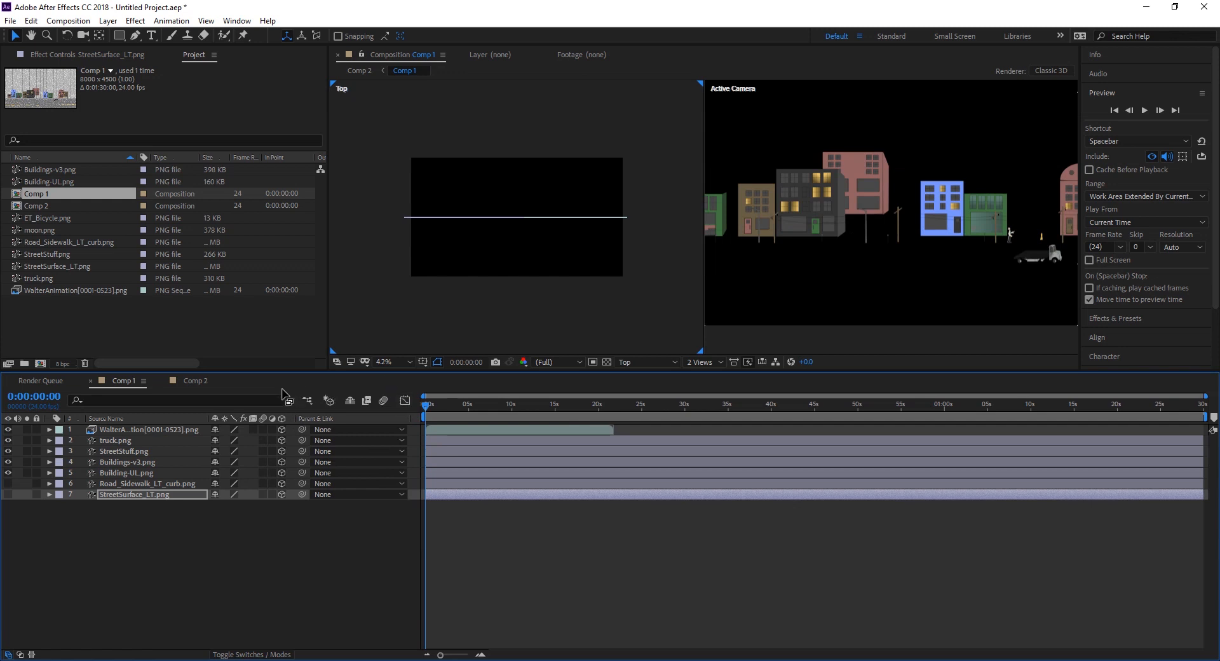
# Step: Slide Camera 1 slightly sideways along the street in Comp 2 to check the layers for parallax
pyautogui.click(197, 380)
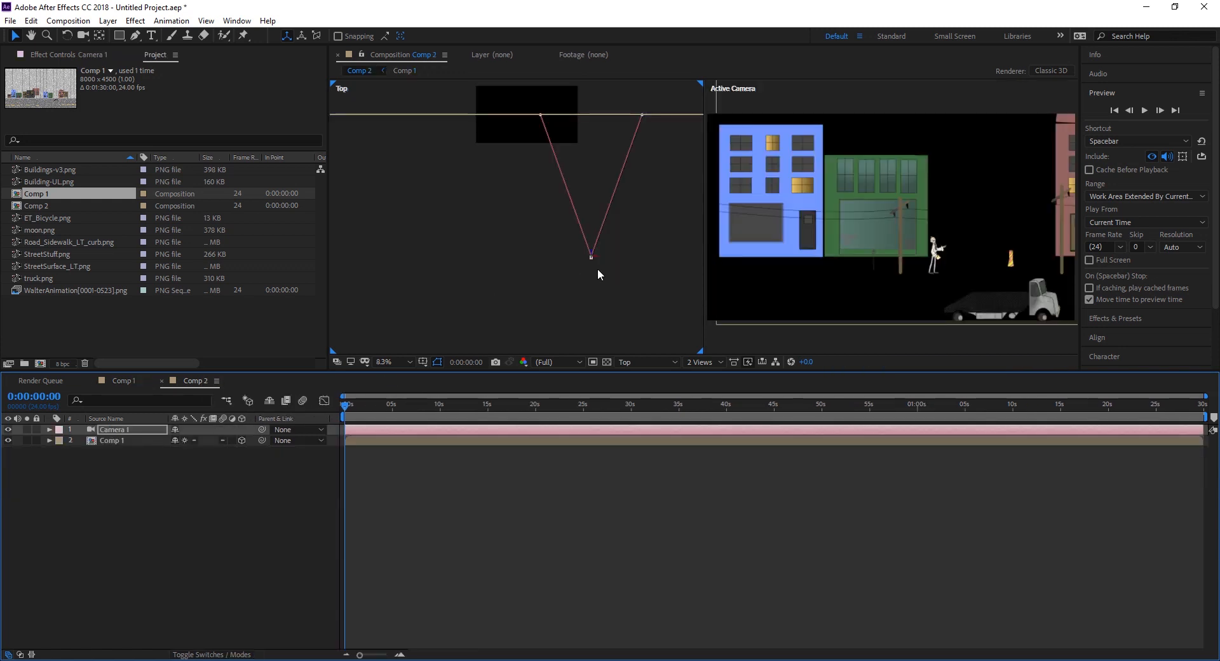
pyautogui.moveTo(601, 254)
pyautogui.mouseDown()
pyautogui.moveTo(582, 256)
pyautogui.moveTo(619, 254)
pyautogui.moveTo(581, 255)
pyautogui.mouseUp()
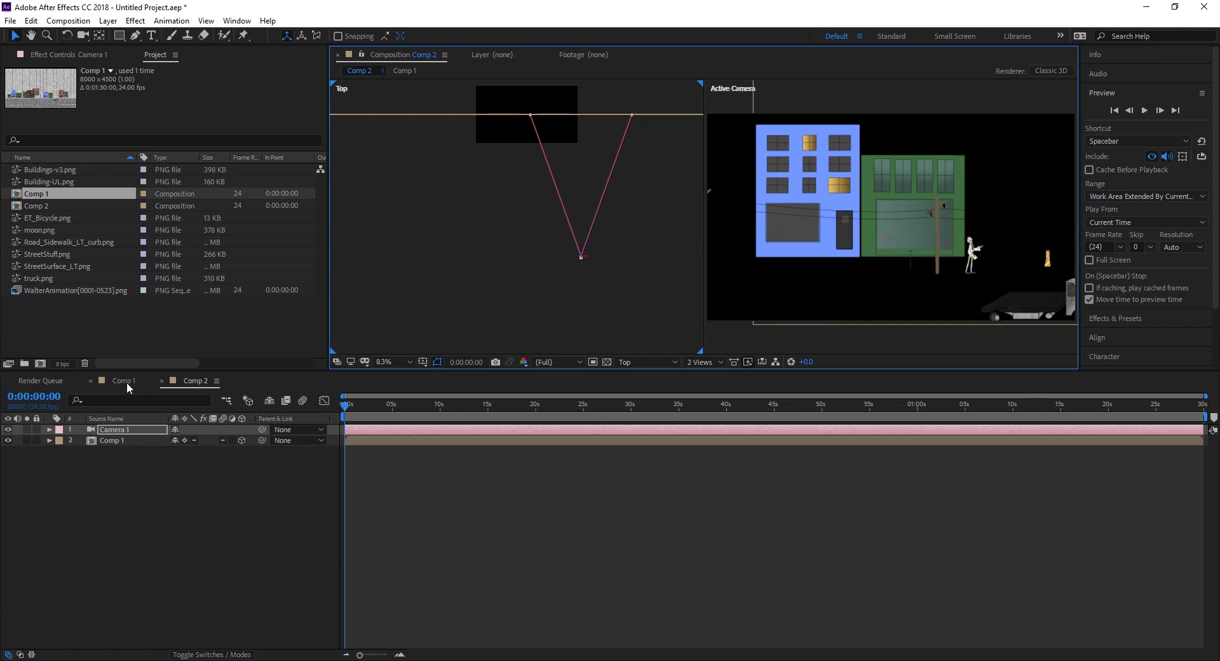
# Step: In Comp 1's Top view, push Building-UL.png back in Z space and Buildings-v3.png about half as far
pyautogui.click(125, 380)
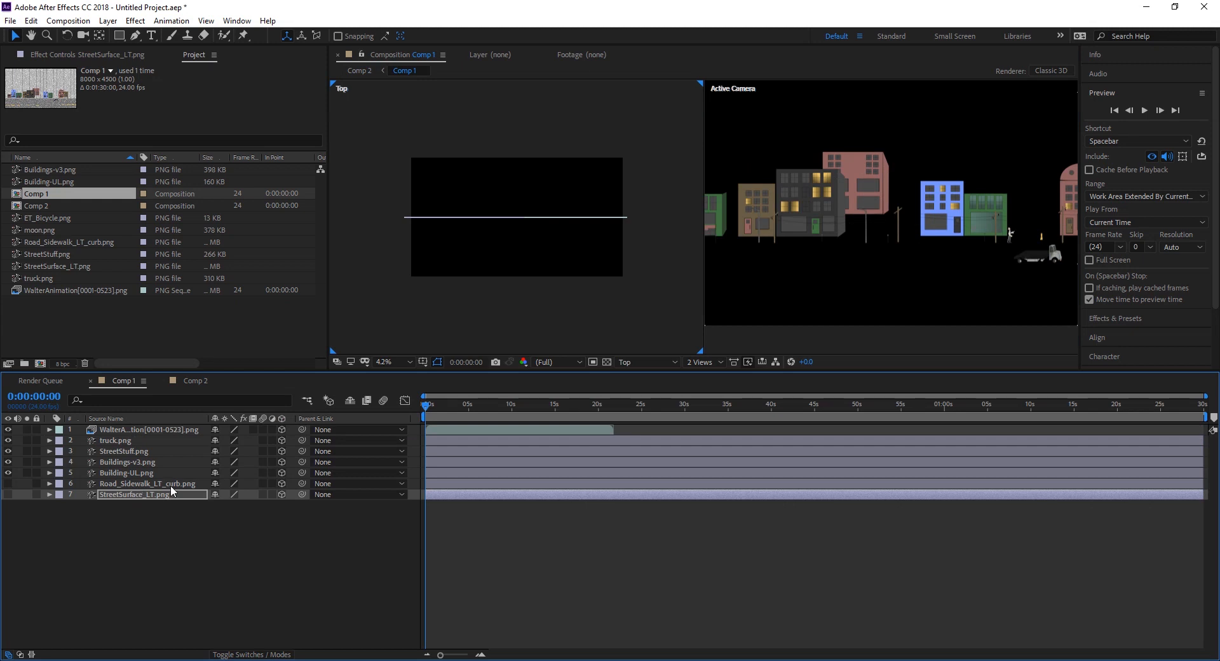
pyautogui.click(138, 471)
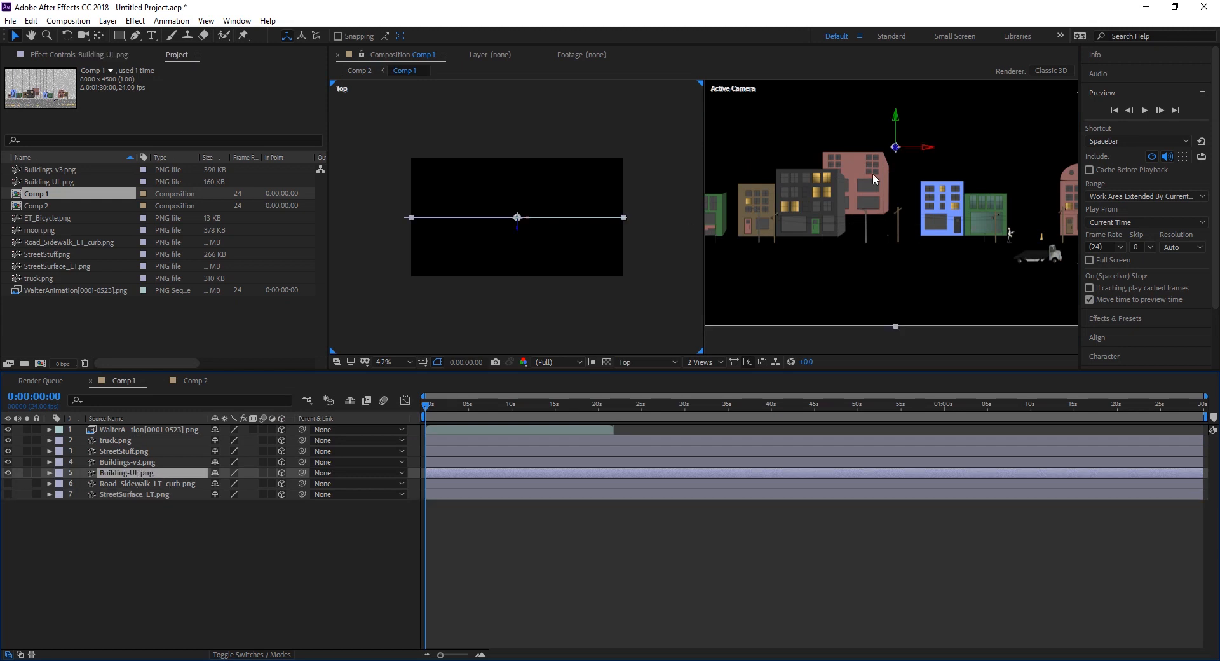
pyautogui.moveTo(517, 225); pyautogui.dragTo(516, 201)
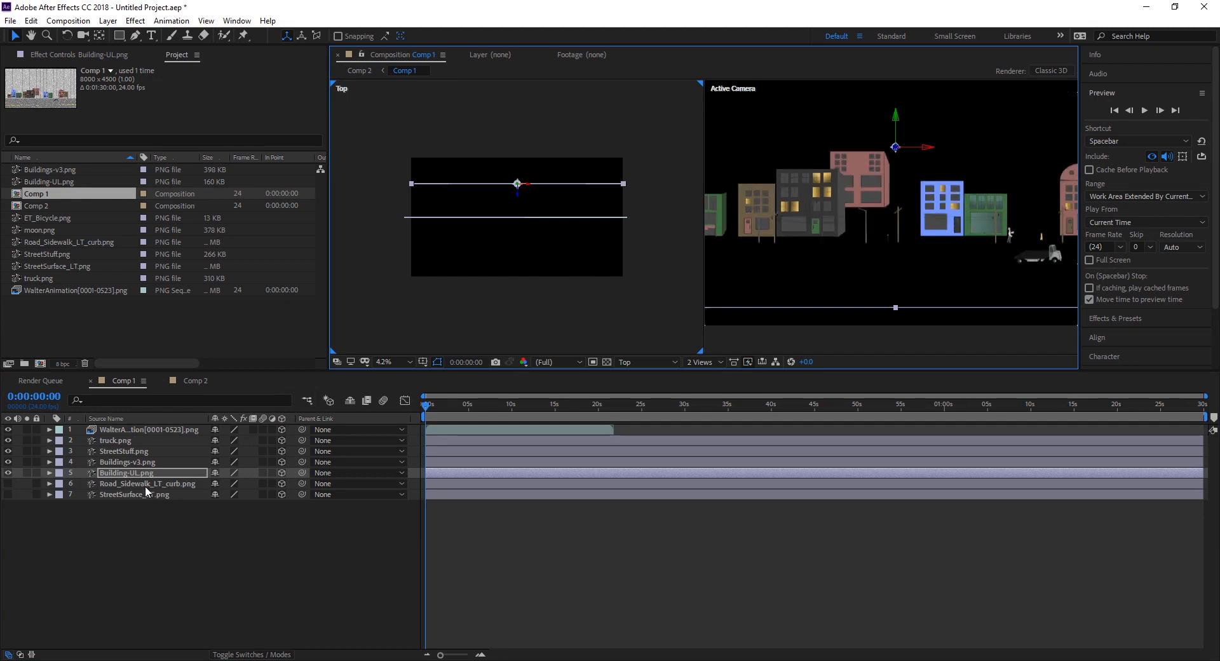
pyautogui.click(135, 463)
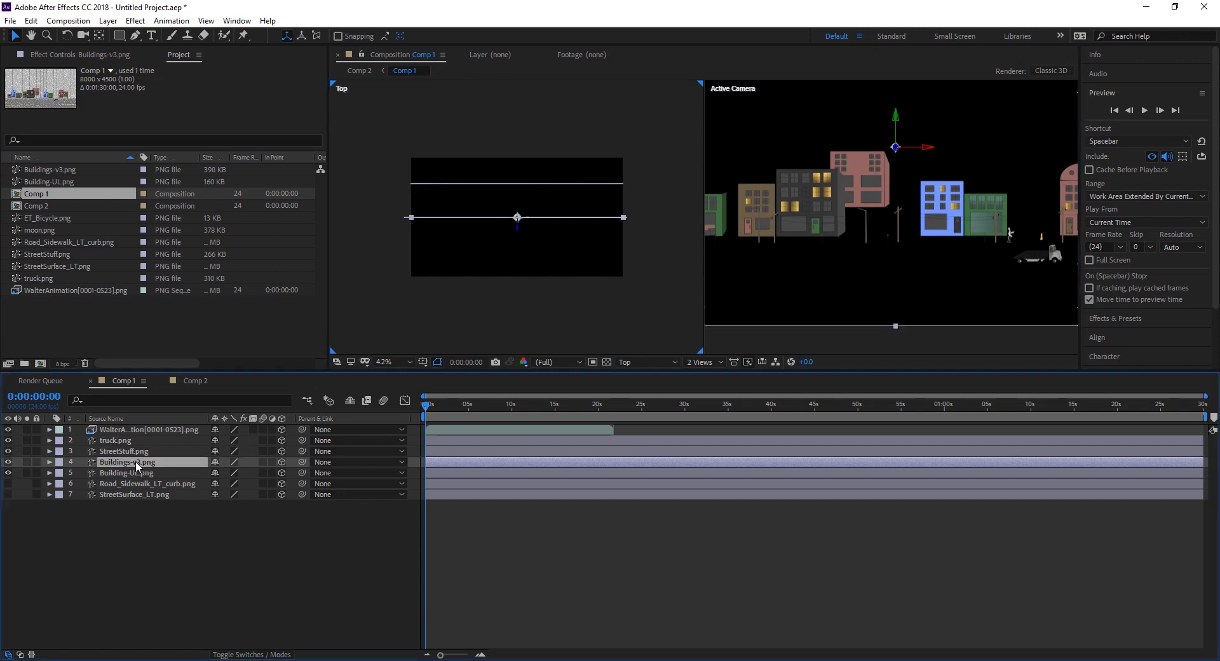
pyautogui.moveTo(517, 227)
pyautogui.mouseDown()
pyautogui.moveTo(517, 199)
pyautogui.moveTo(514, 218)
pyautogui.mouseUp()
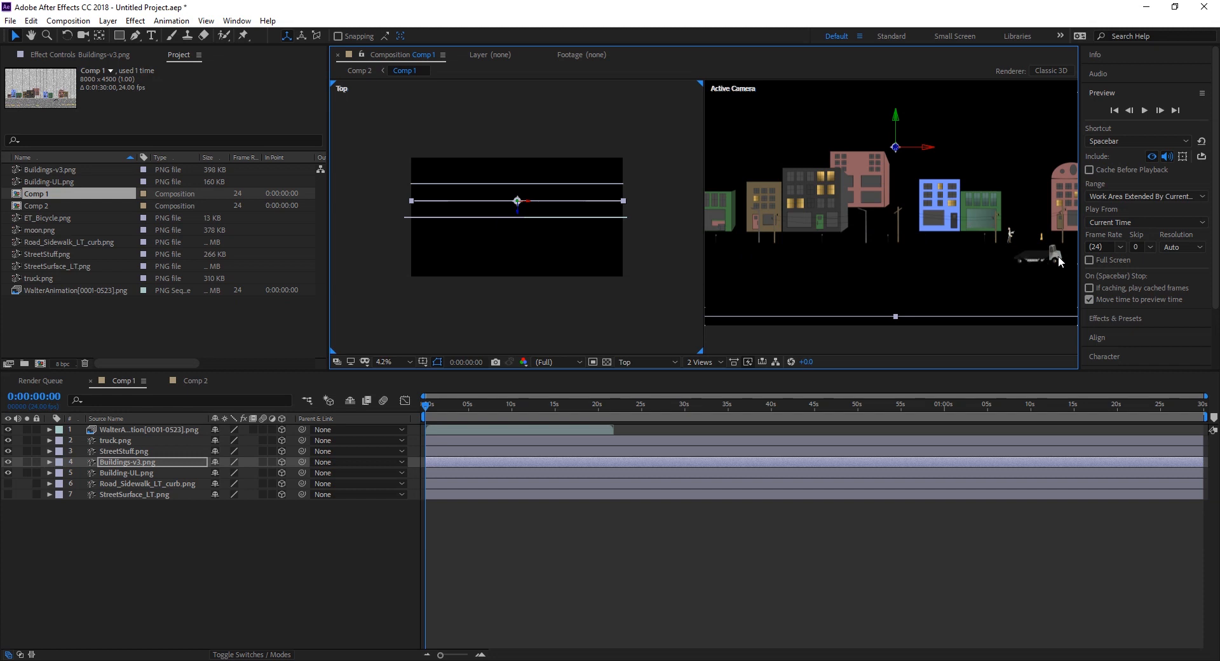
# Step: Bring truck.png forward in Z space in Comp 1 so it sits in front of the other layers
pyautogui.click(117, 440)
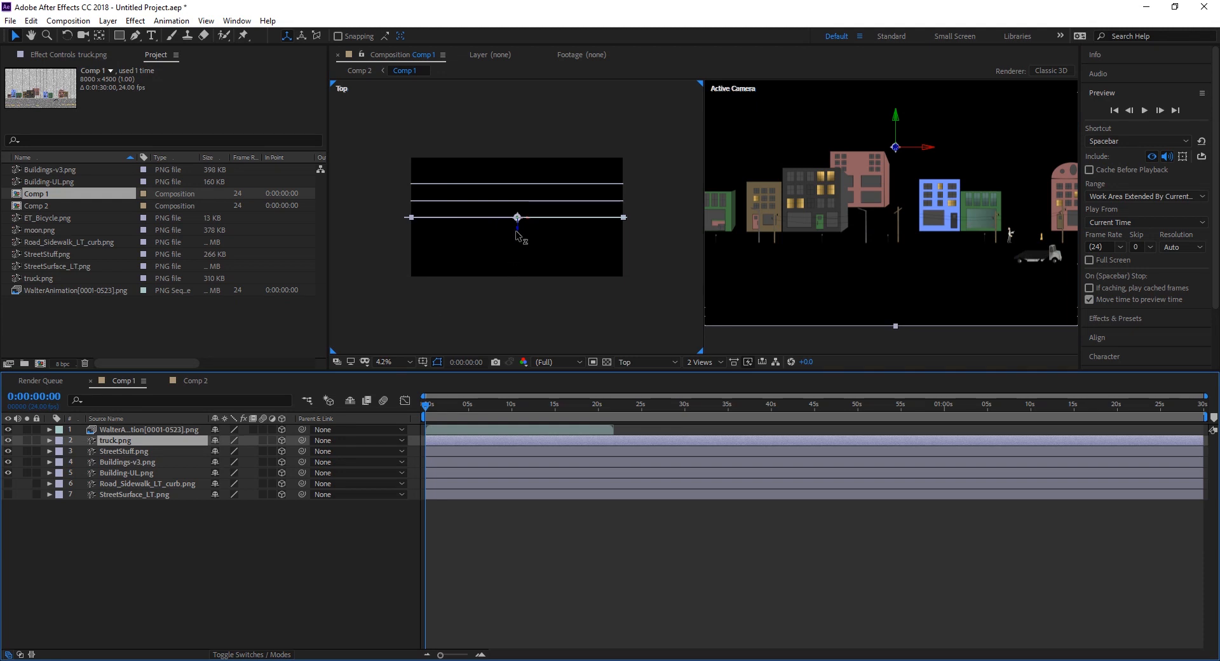
pyautogui.moveTo(518, 240)
pyautogui.mouseDown()
pyautogui.moveTo(518, 253)
pyautogui.moveTo(517, 240)
pyautogui.mouseUp()
pyautogui.moveTo(1030, 274)
pyautogui.mouseDown()
pyautogui.moveTo(1011, 256)
pyautogui.moveTo(1026, 253)
pyautogui.mouseUp()
pyautogui.scroll(-1, 727, 296)
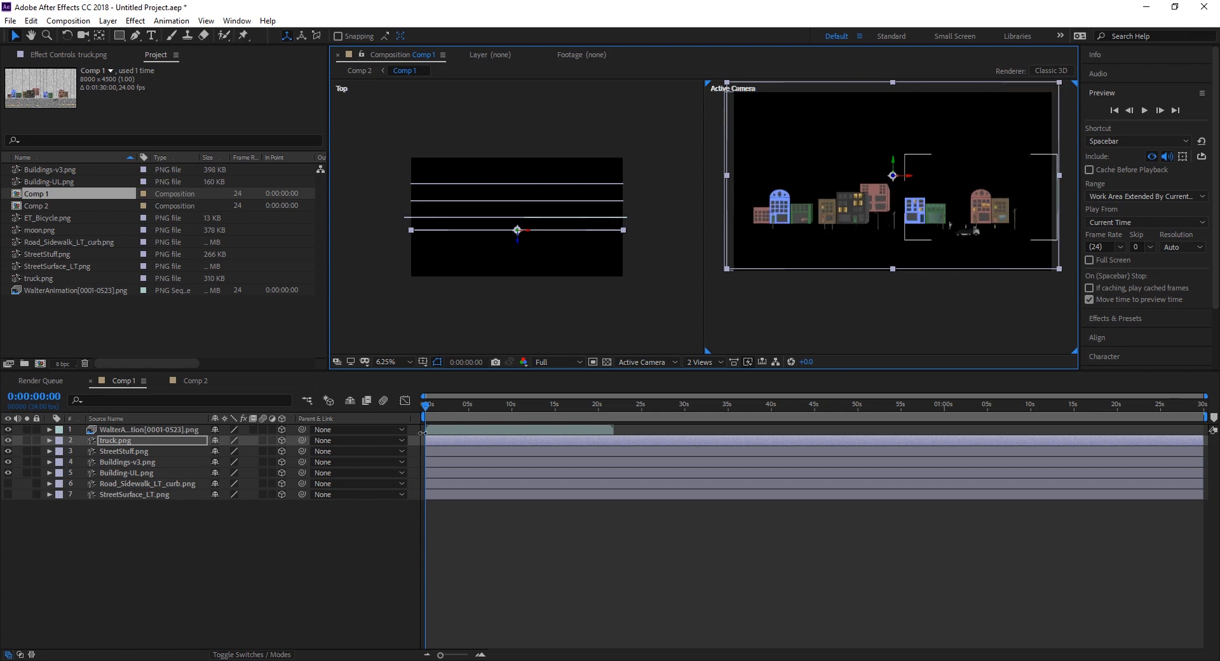
# Step: Add moon.png as the lowest layer of Comp 1, make it 3D, and place it behind all buildings, near the right-hand red building
pyautogui.moveTo(41, 230); pyautogui.dragTo(104, 501)
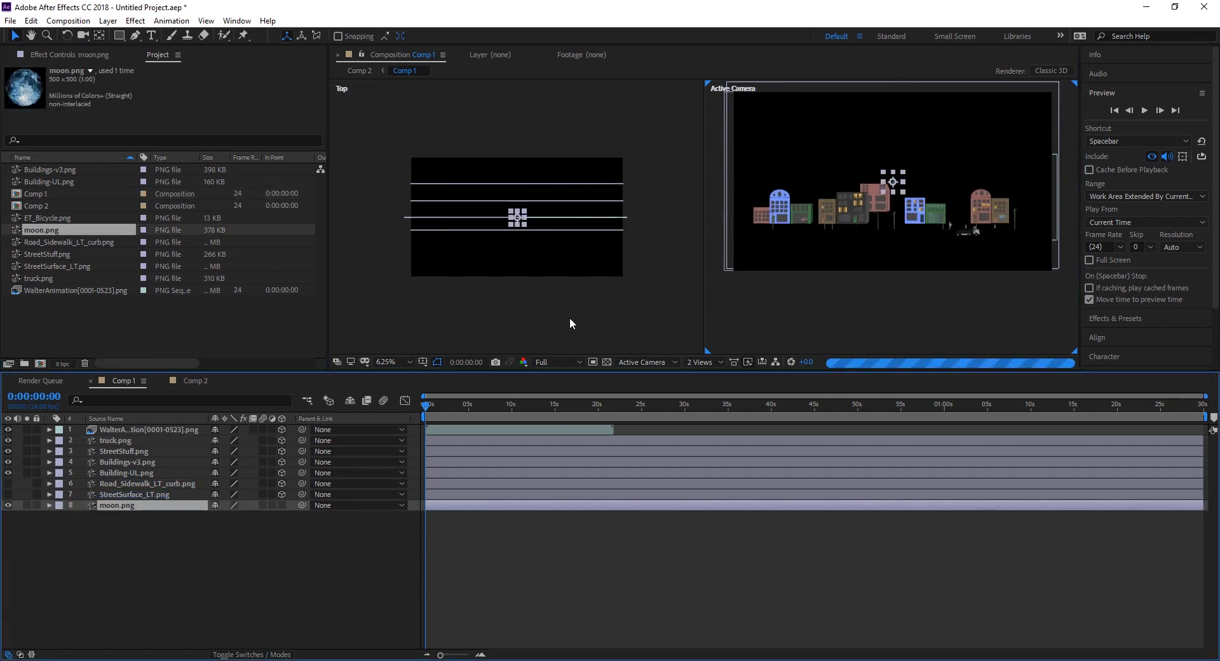
pyautogui.click(282, 504)
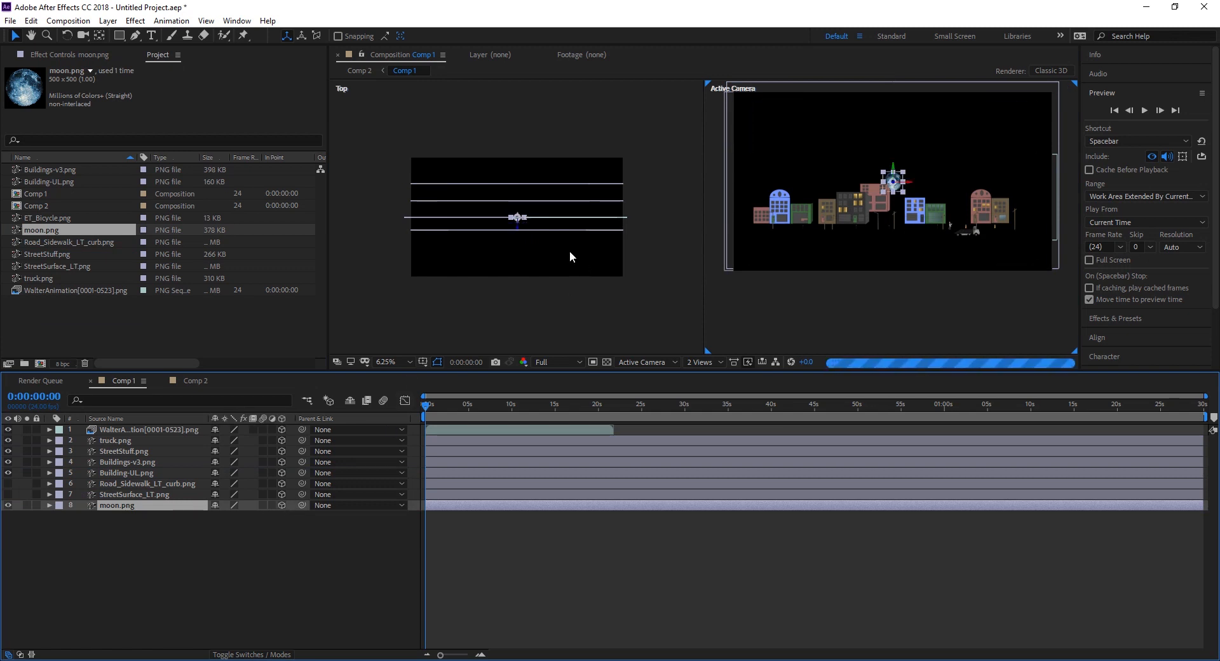
pyautogui.moveTo(516, 230); pyautogui.dragTo(577, 173)
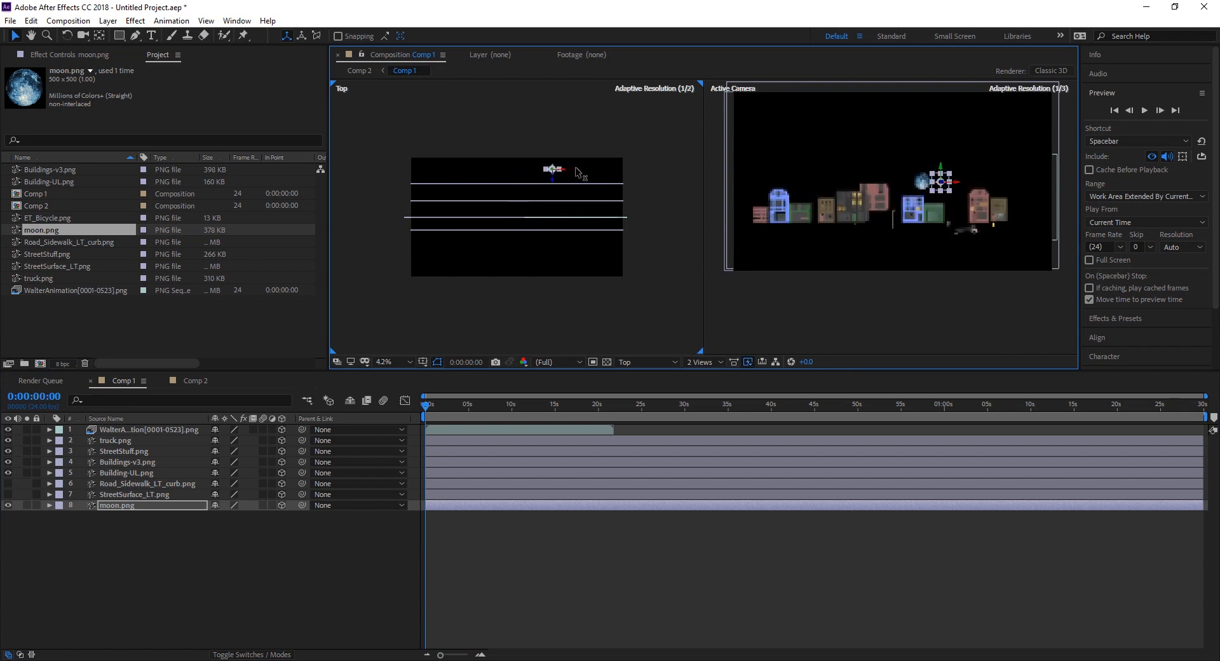
pyautogui.click(763, 321)
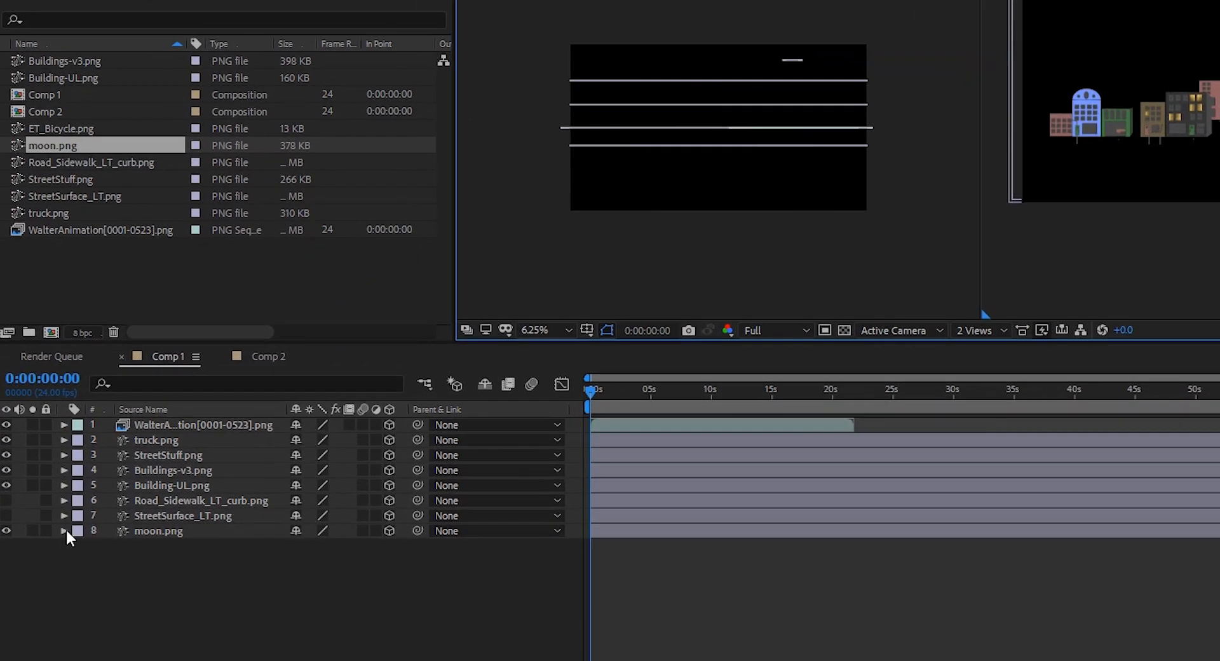
# Step: Scale the moon.png layer uniformly to 130%
pyautogui.click(65, 531)
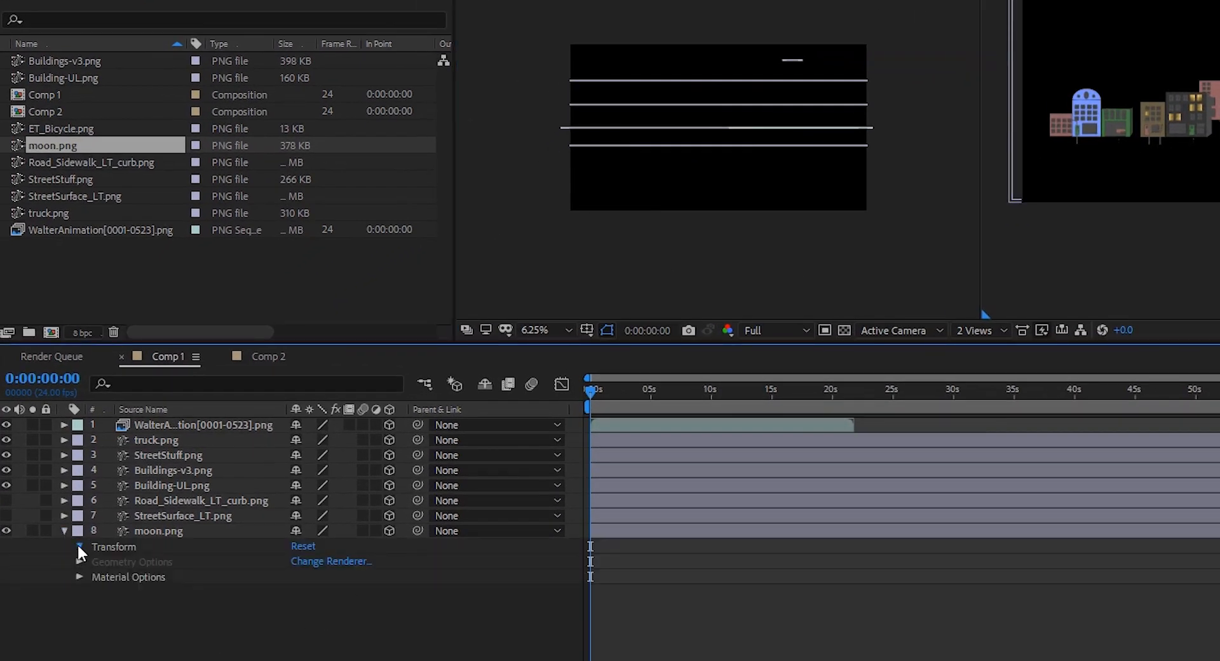
pyautogui.click(77, 543)
pyautogui.click(318, 590)
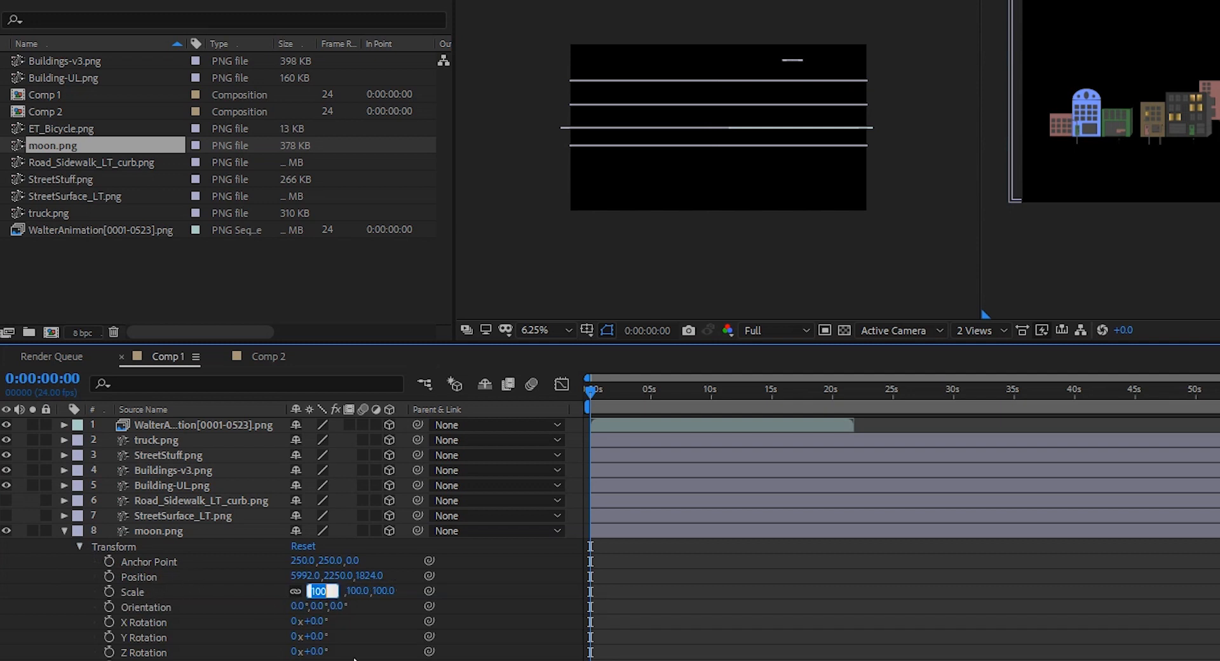
pyautogui.write('130')
pyautogui.press('Return')
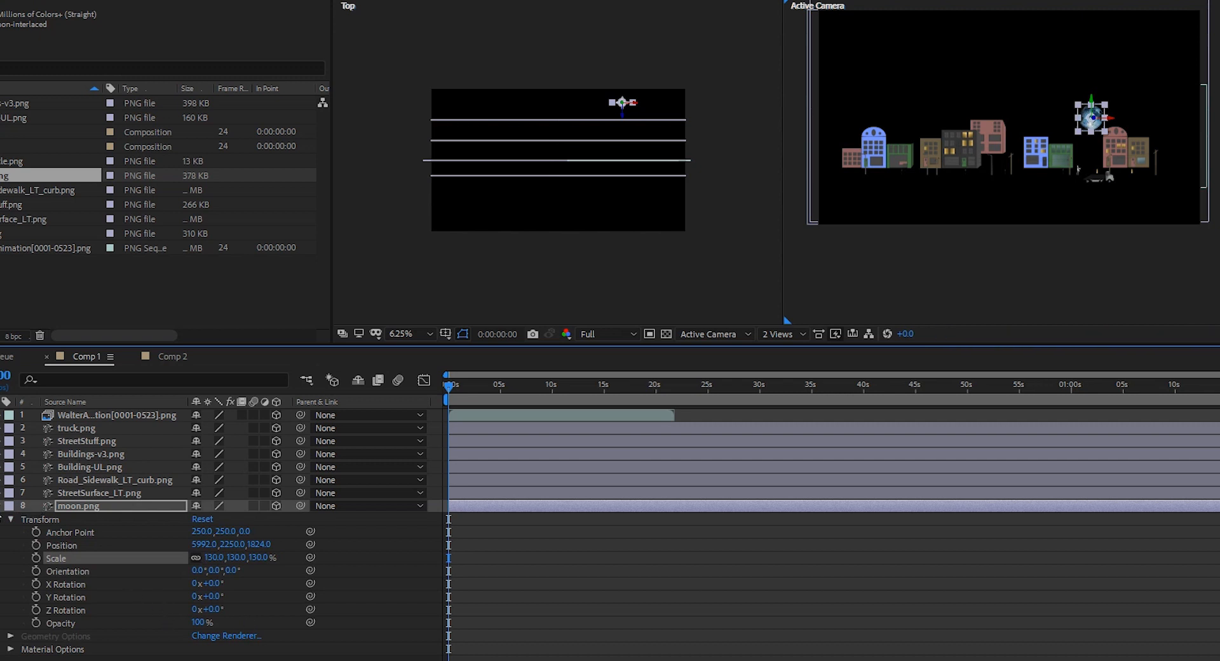
pyautogui.click(548, 161)
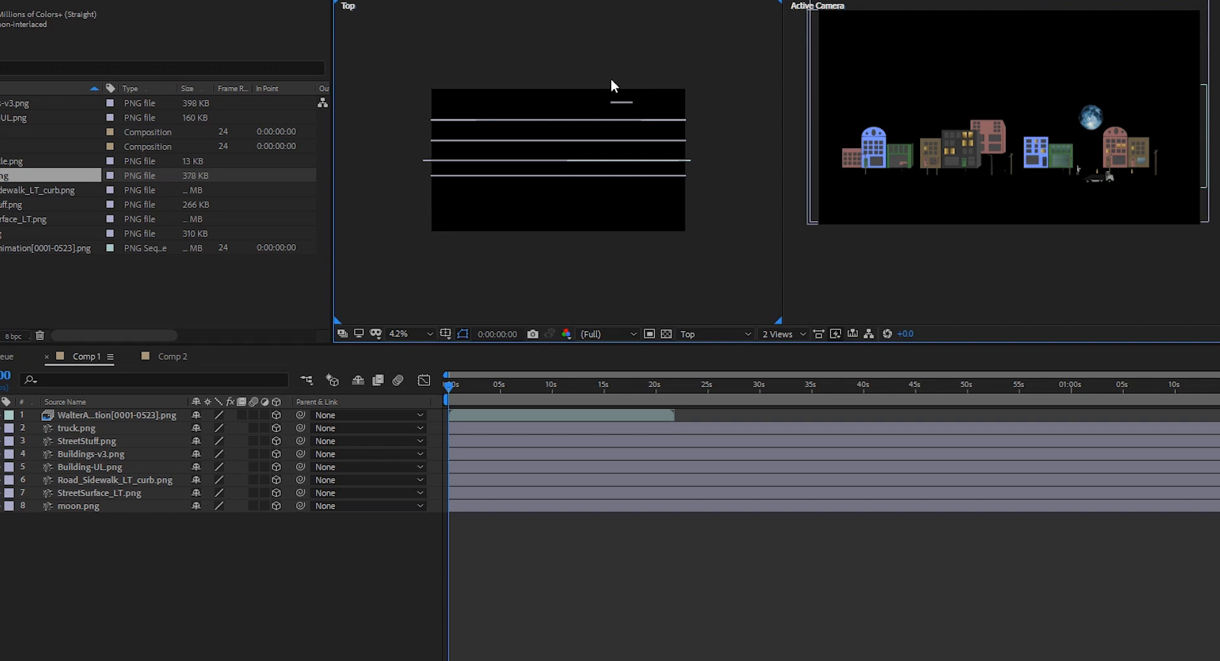
# Step: Slide Camera 1 back and forth along the street in Comp 2 to test parallax, ending on the blue and green buildings with Walter
pyautogui.click(180, 358)
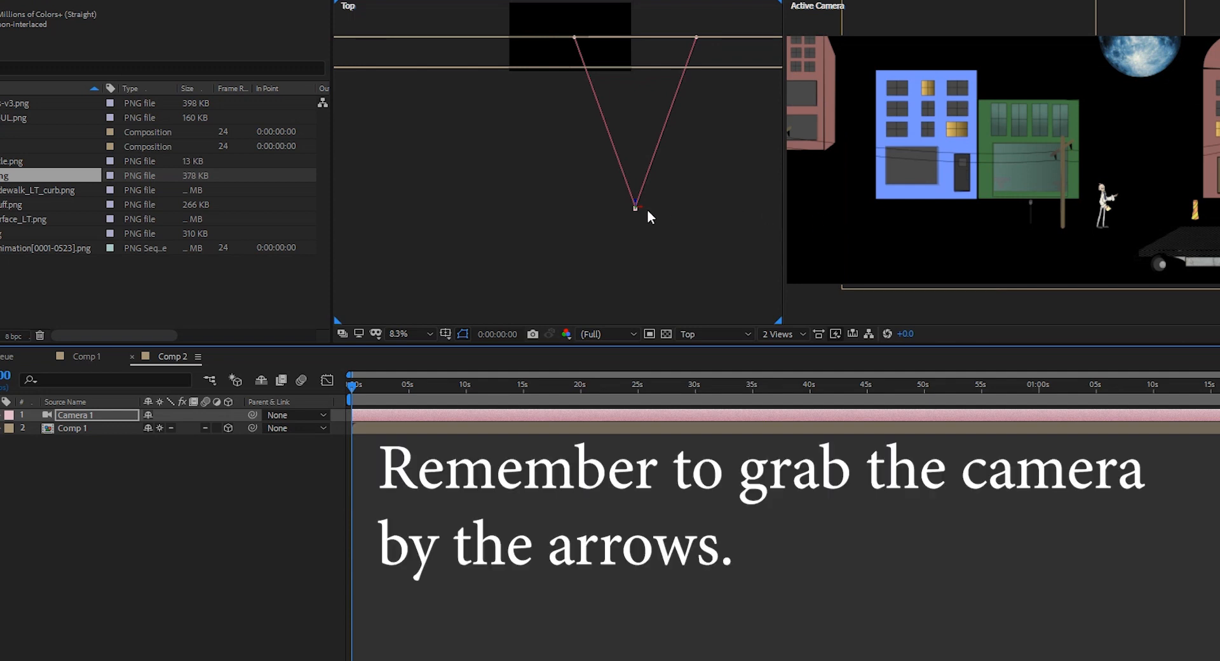
pyautogui.moveTo(633, 209); pyautogui.dragTo(582, 204)
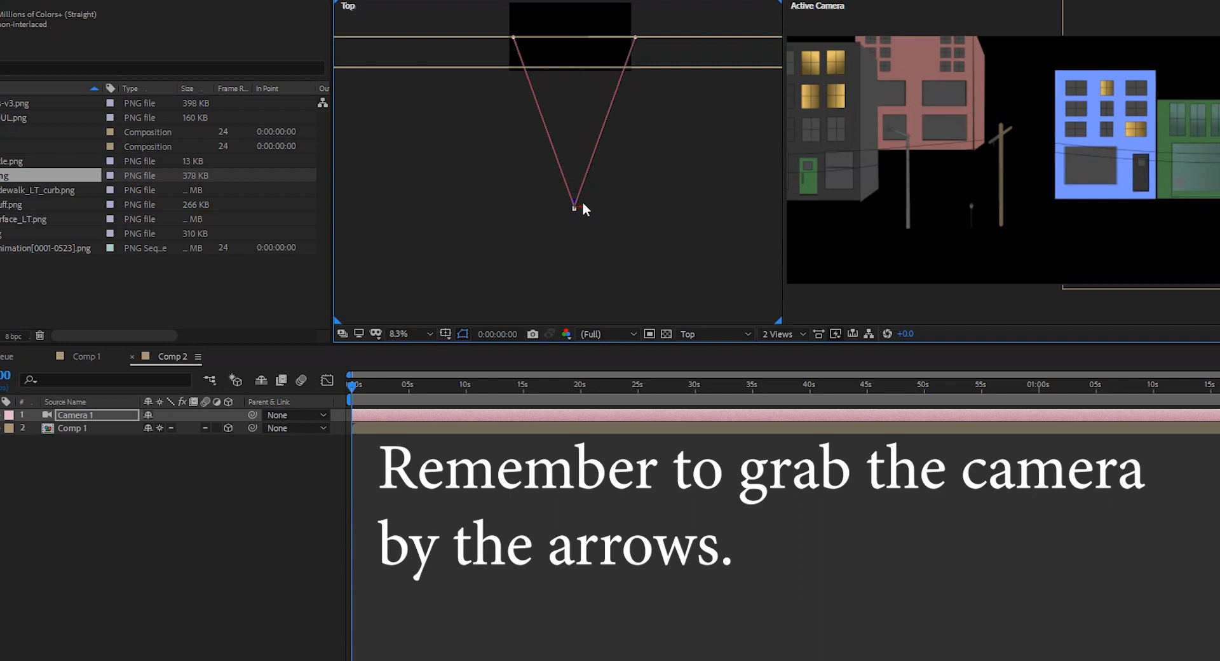
pyautogui.click(575, 212)
pyautogui.click(577, 208)
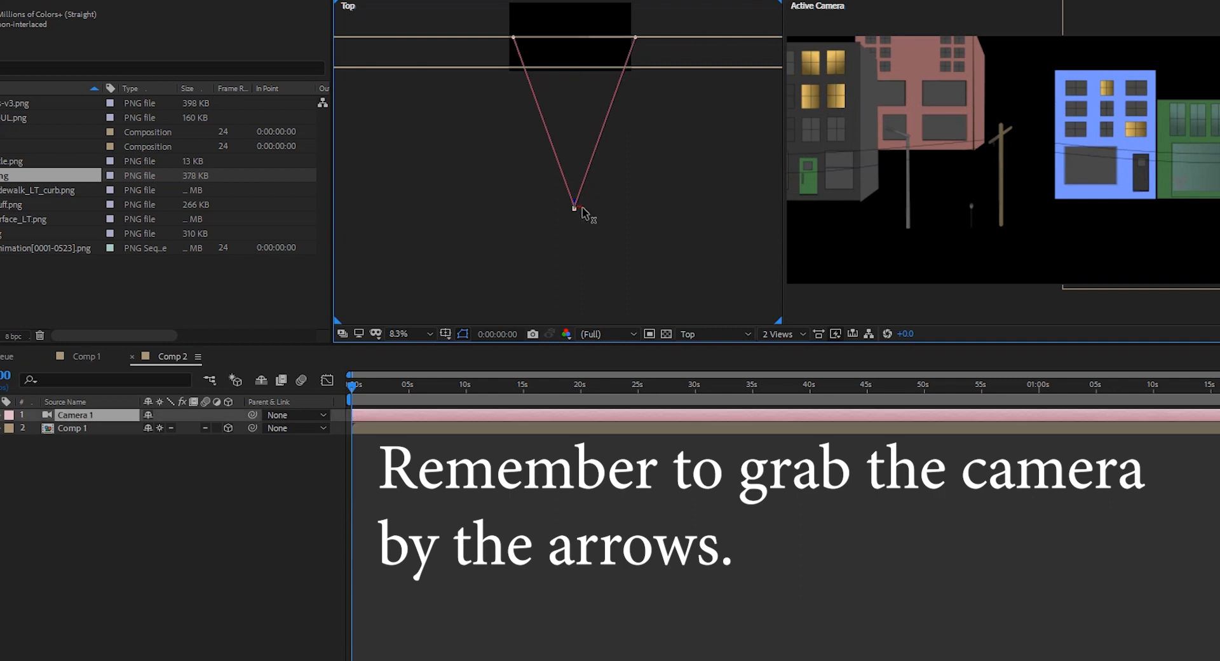
pyautogui.moveTo(580, 212); pyautogui.dragTo(650, 208)
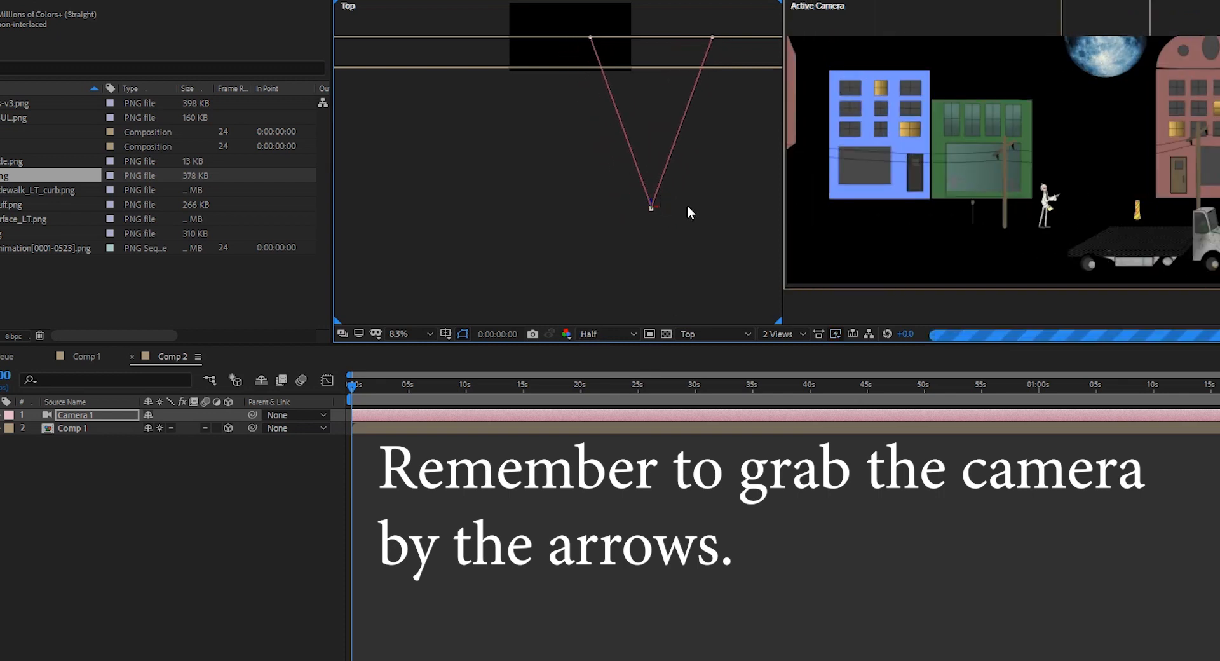
pyautogui.moveTo(654, 207)
pyautogui.mouseDown()
pyautogui.moveTo(687, 206)
pyautogui.moveTo(644, 205)
pyautogui.mouseUp()
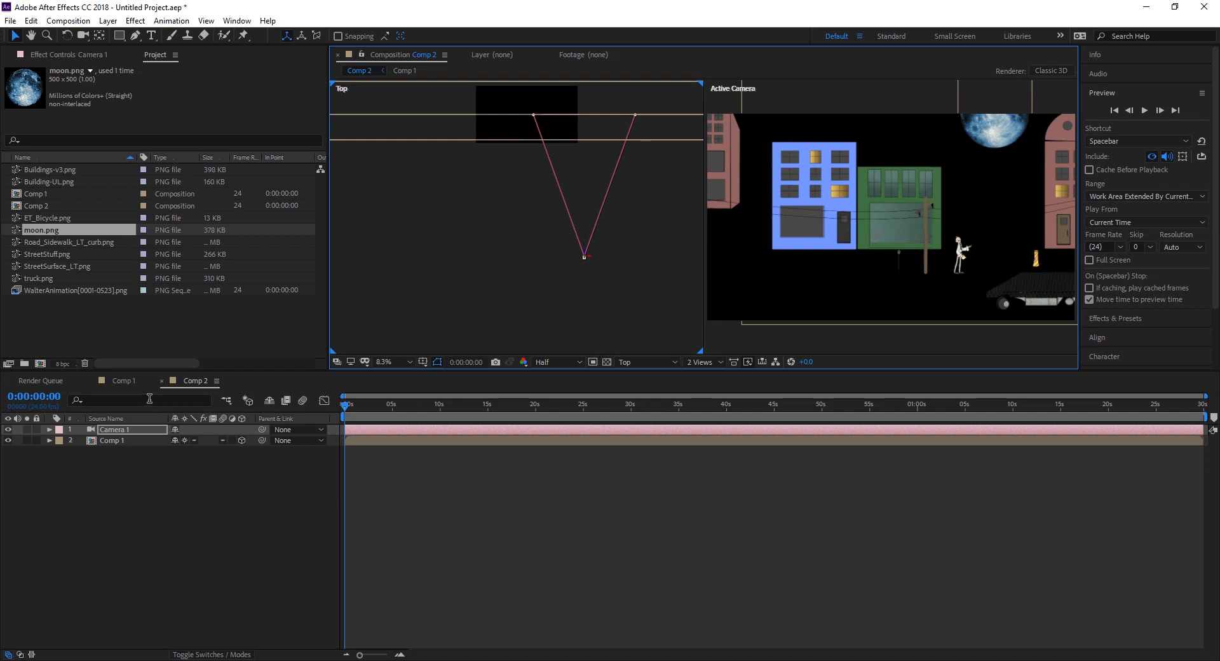
# Step: Make Road_Sidewalk_LT_curb.png visible in Comp 1 and push it back in Z space behind the buildings
pyautogui.click(120, 380)
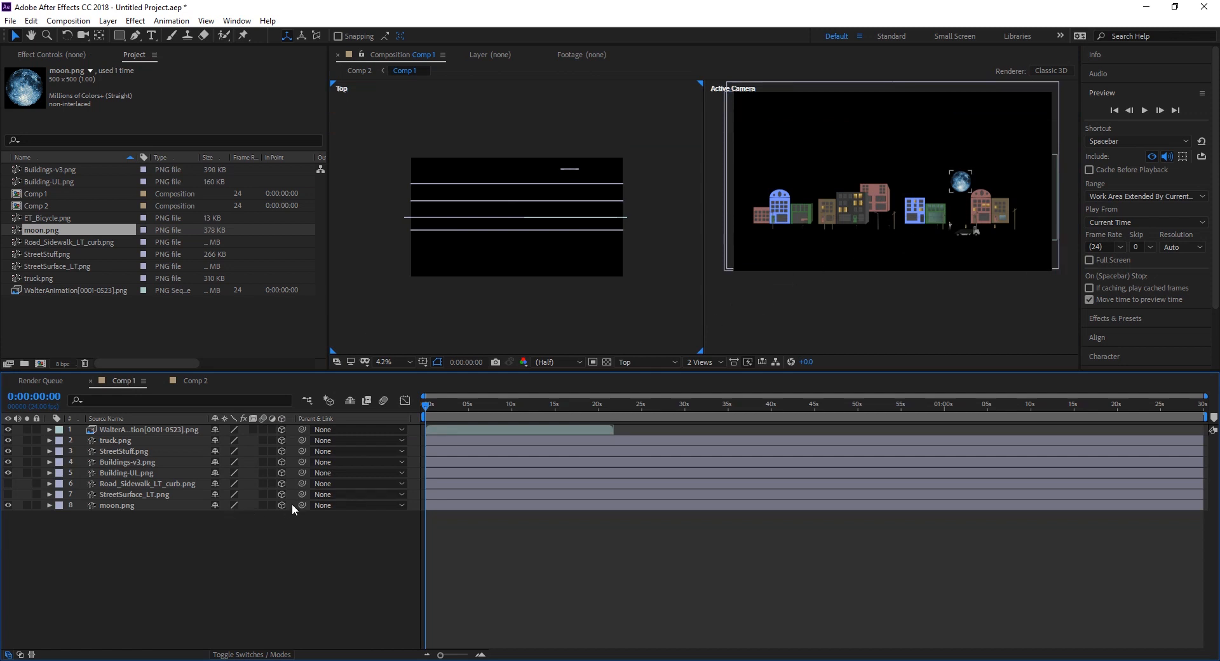
pyautogui.click(106, 541)
pyautogui.click(8, 483)
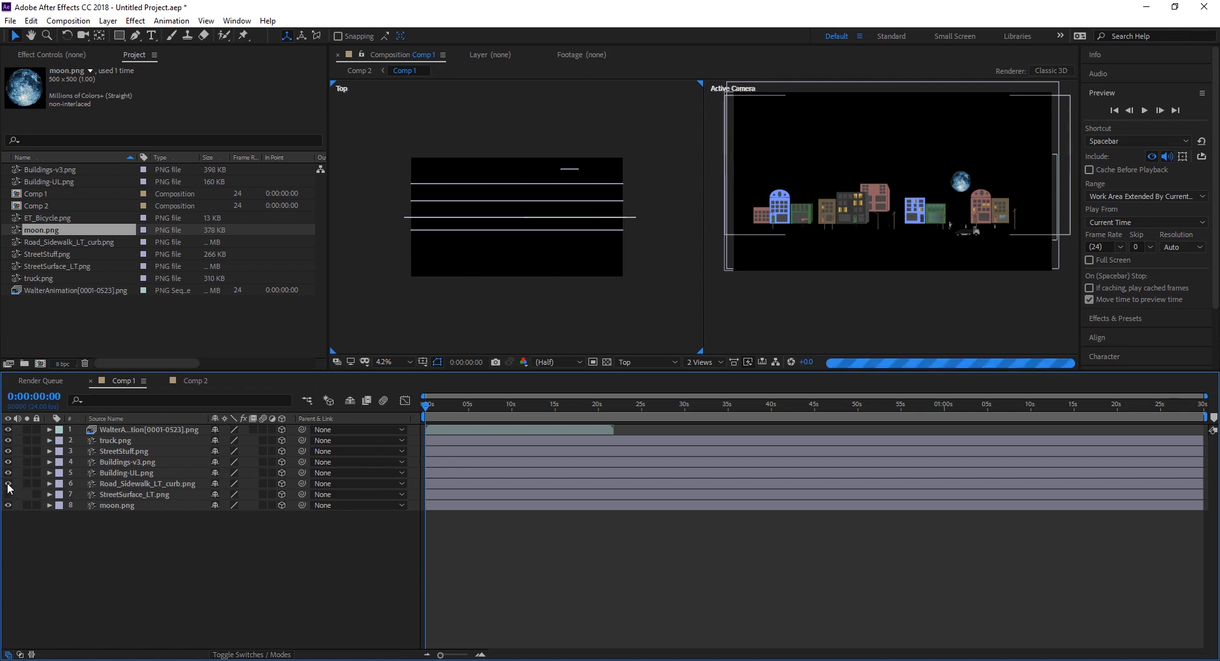
pyautogui.click(823, 296)
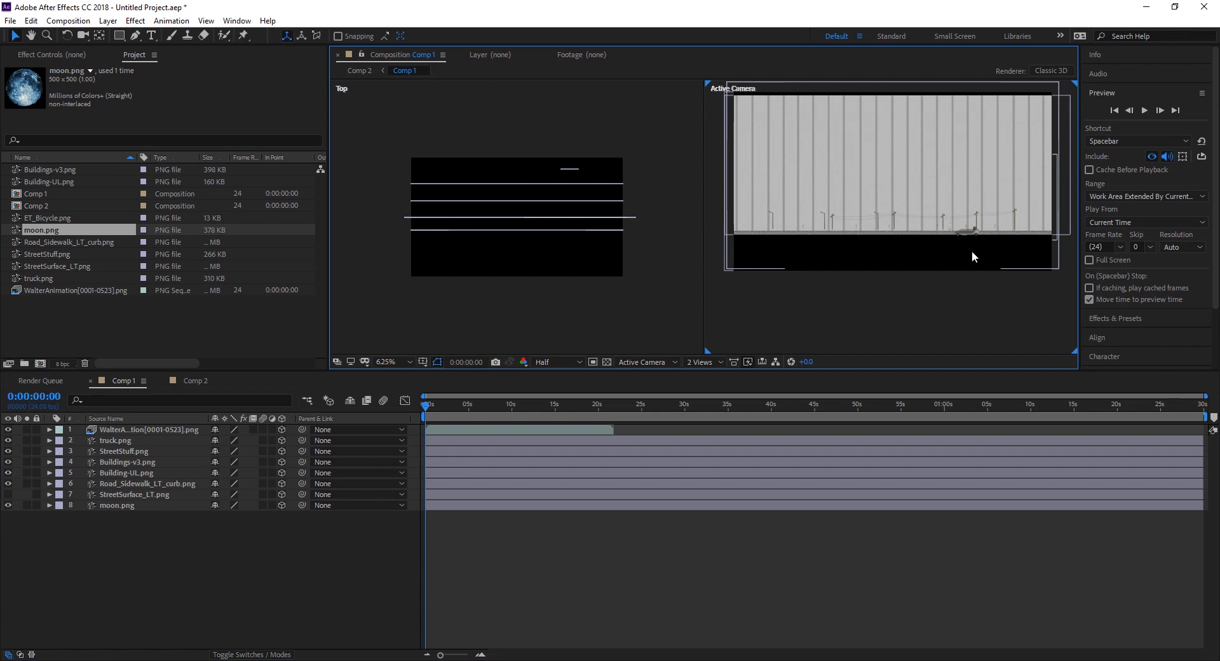
pyautogui.moveTo(522, 229); pyautogui.dragTo(528, 189)
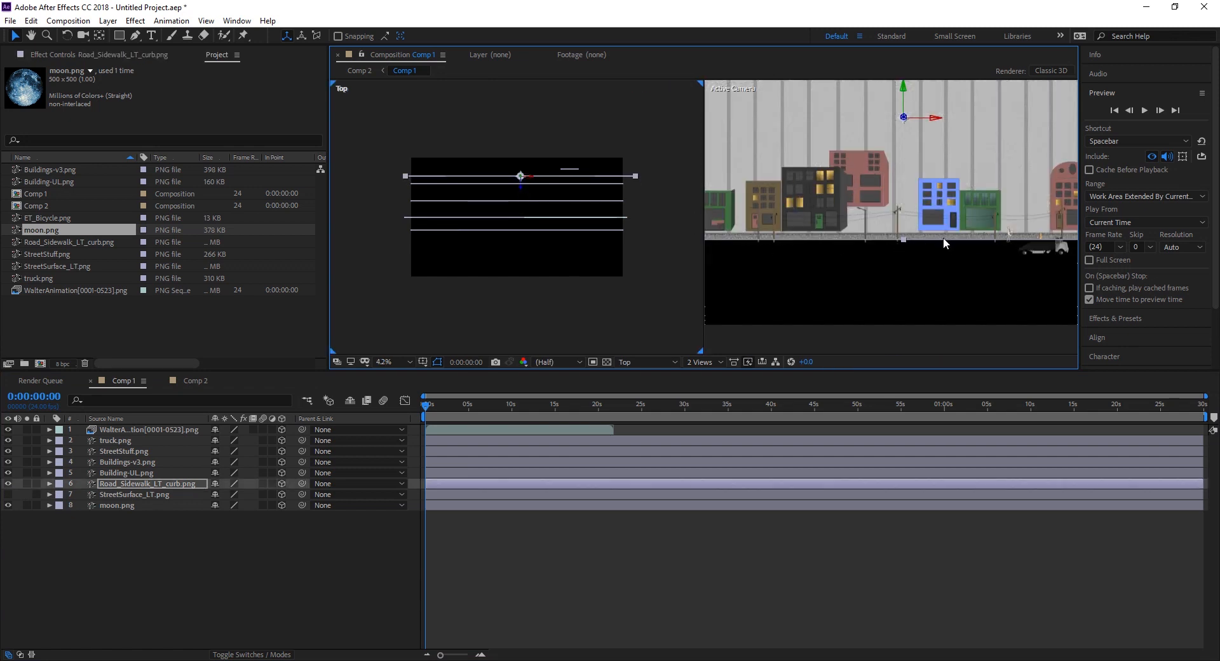
pyautogui.scroll(-3, 914, 241)
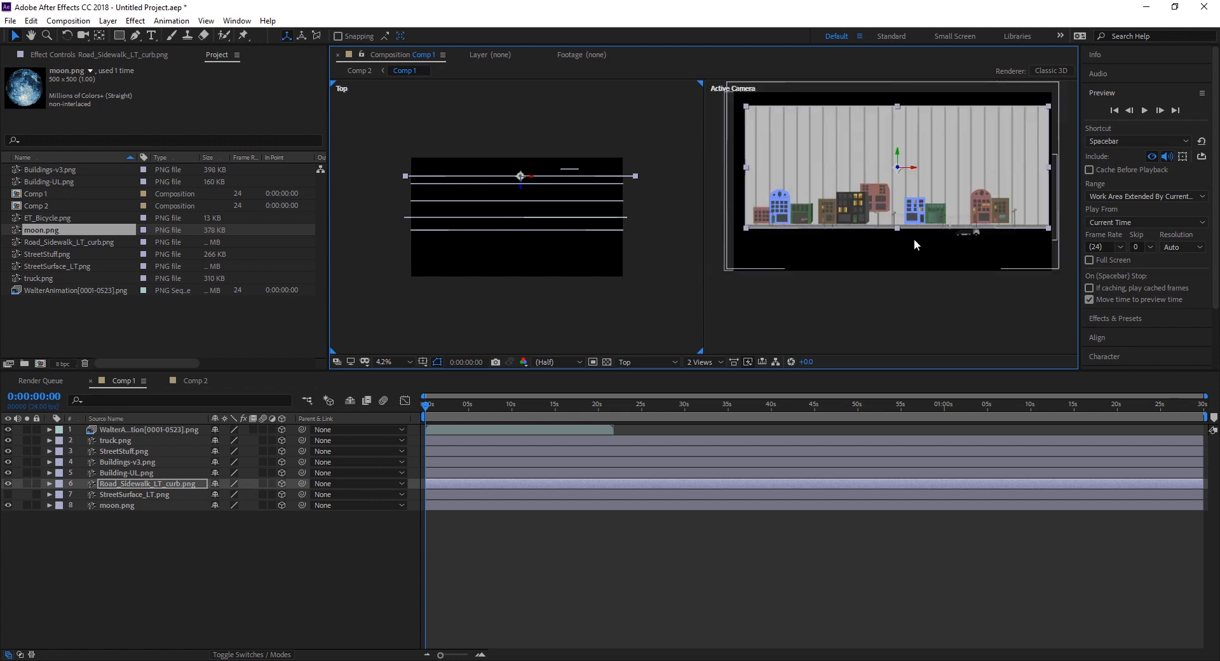
pyautogui.scroll(3, 917, 220)
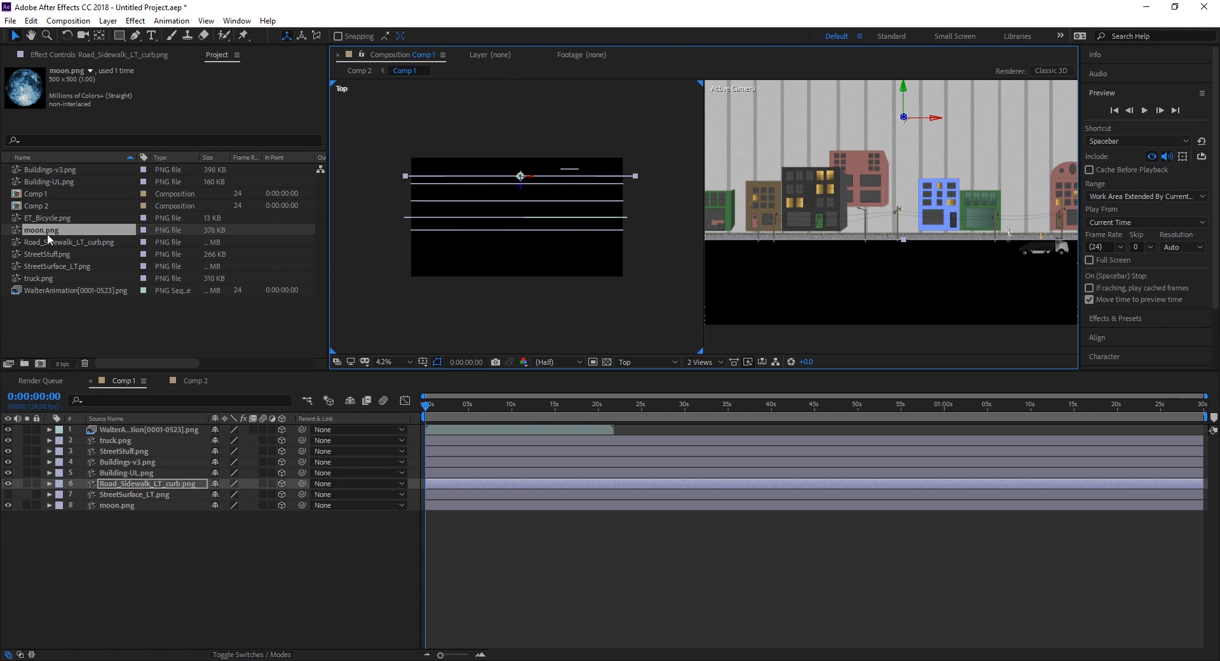
# Step: Check the depth positions of the building, Walter, StreetStuff.png and truck.png layers in the Top view
pyautogui.click(127, 462)
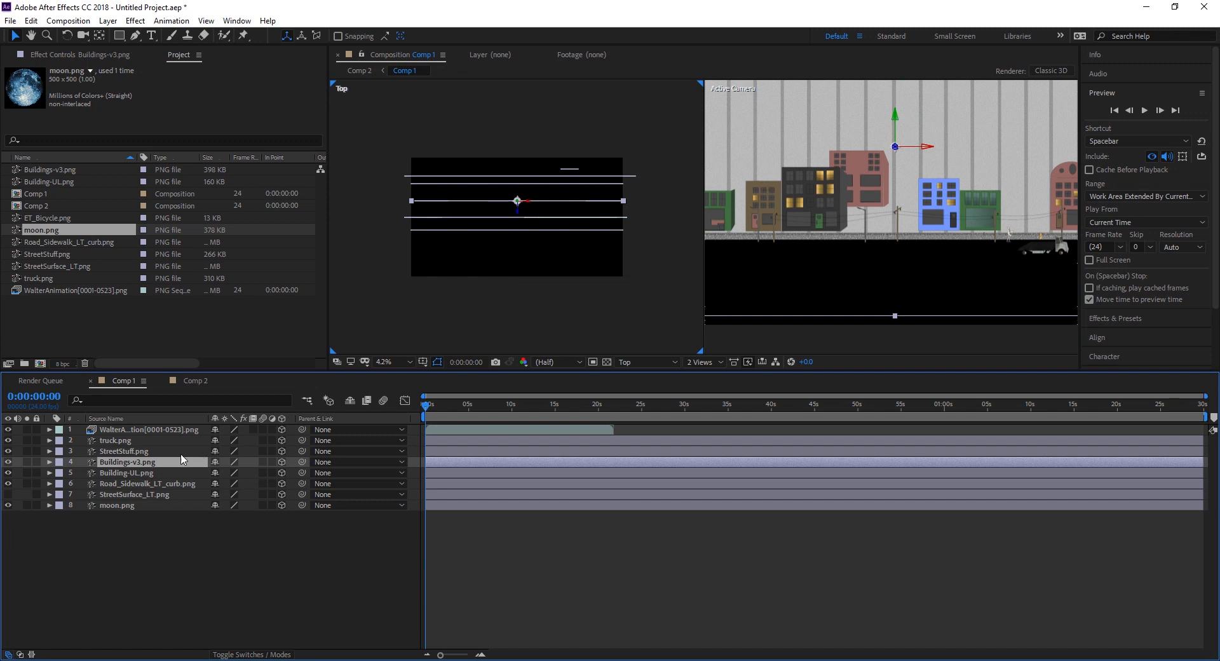
pyautogui.click(150, 474)
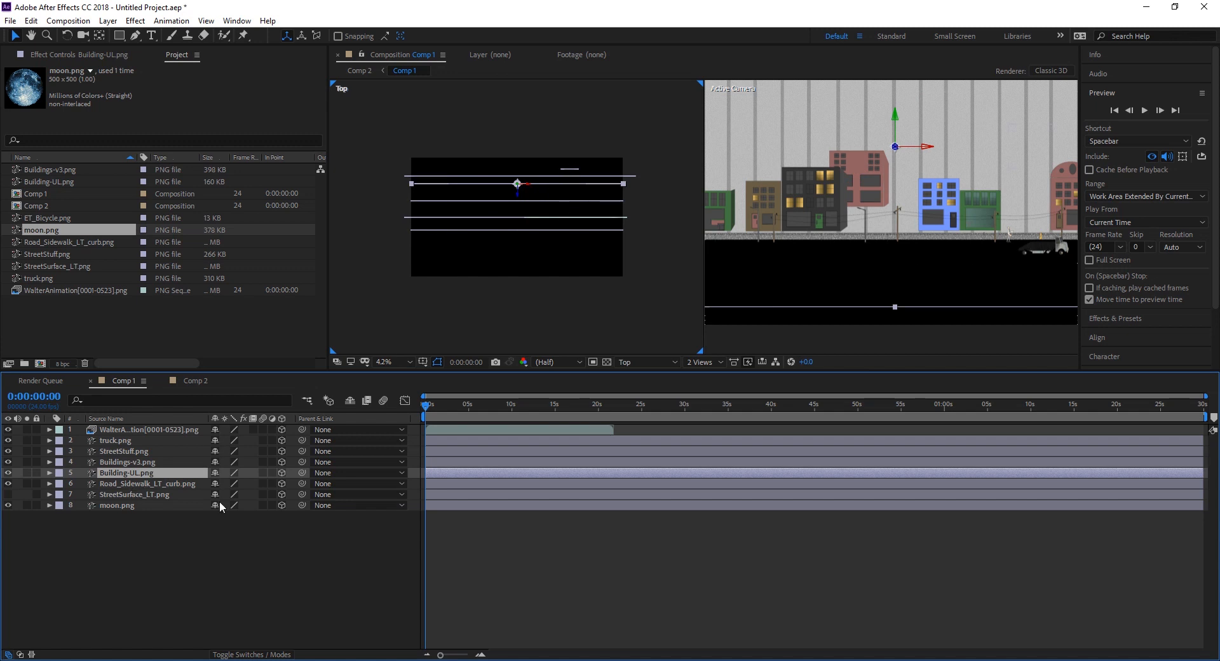
pyautogui.click(120, 430)
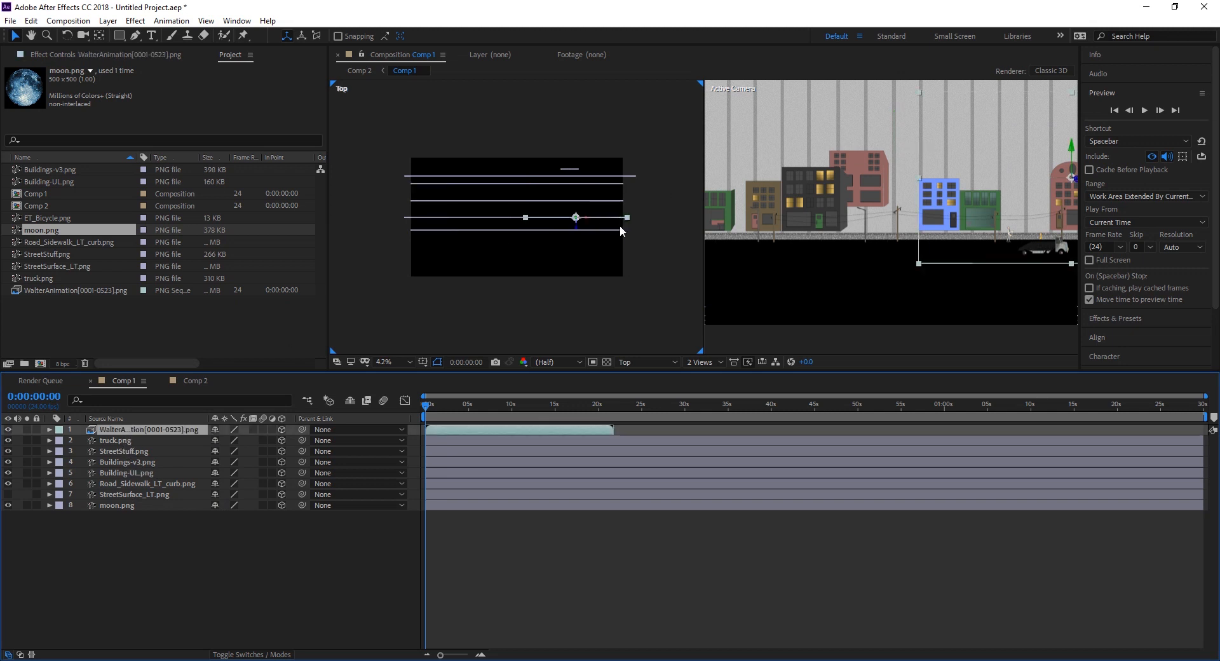
pyautogui.click(146, 451)
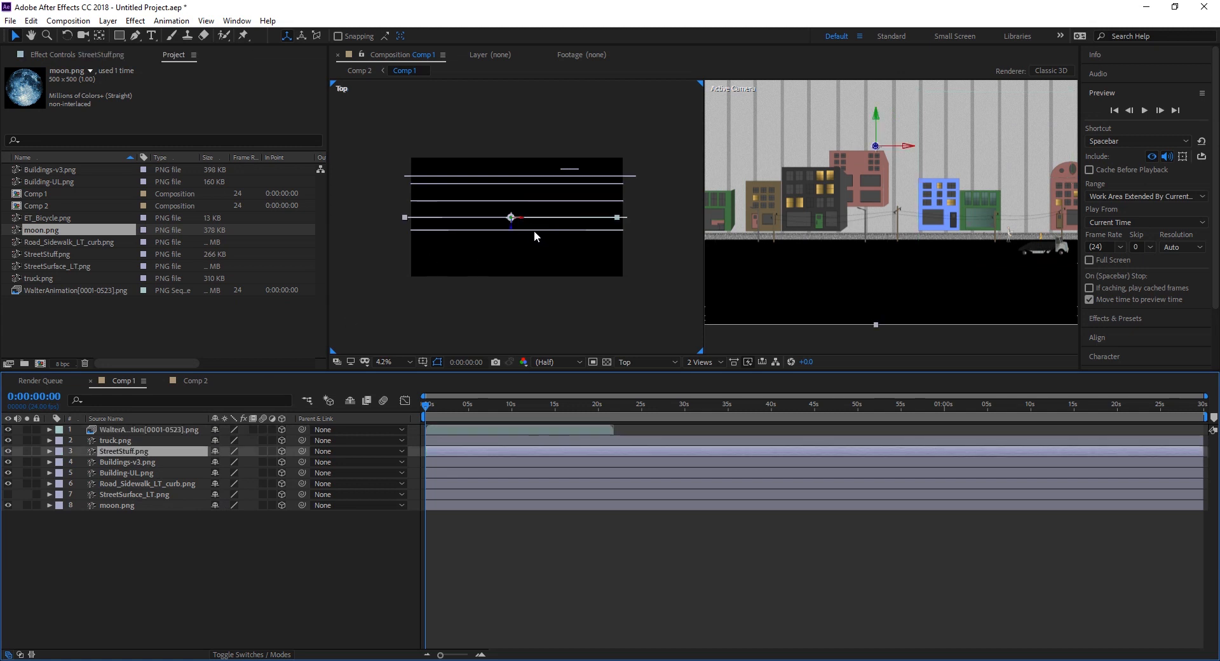
pyautogui.click(136, 442)
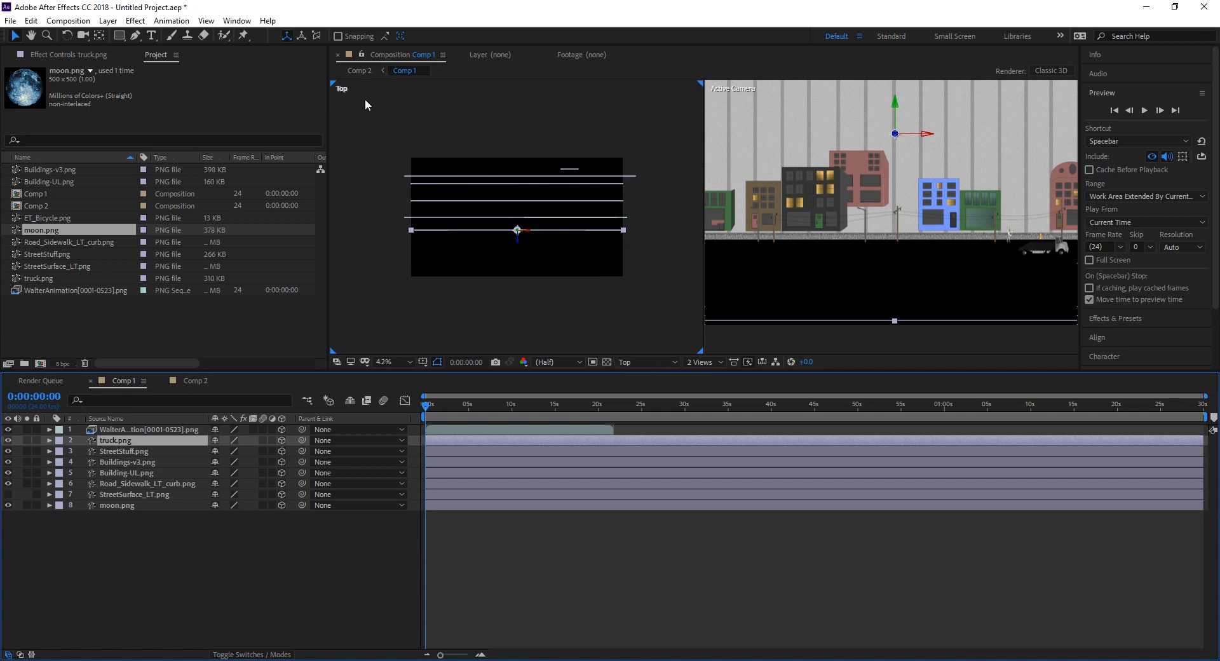
# Step: Using a Left view, rotate Road_Sidewalk_LT_curb.png to about -88° on X and lower it to the base of the buildings
pyautogui.click(634, 363)
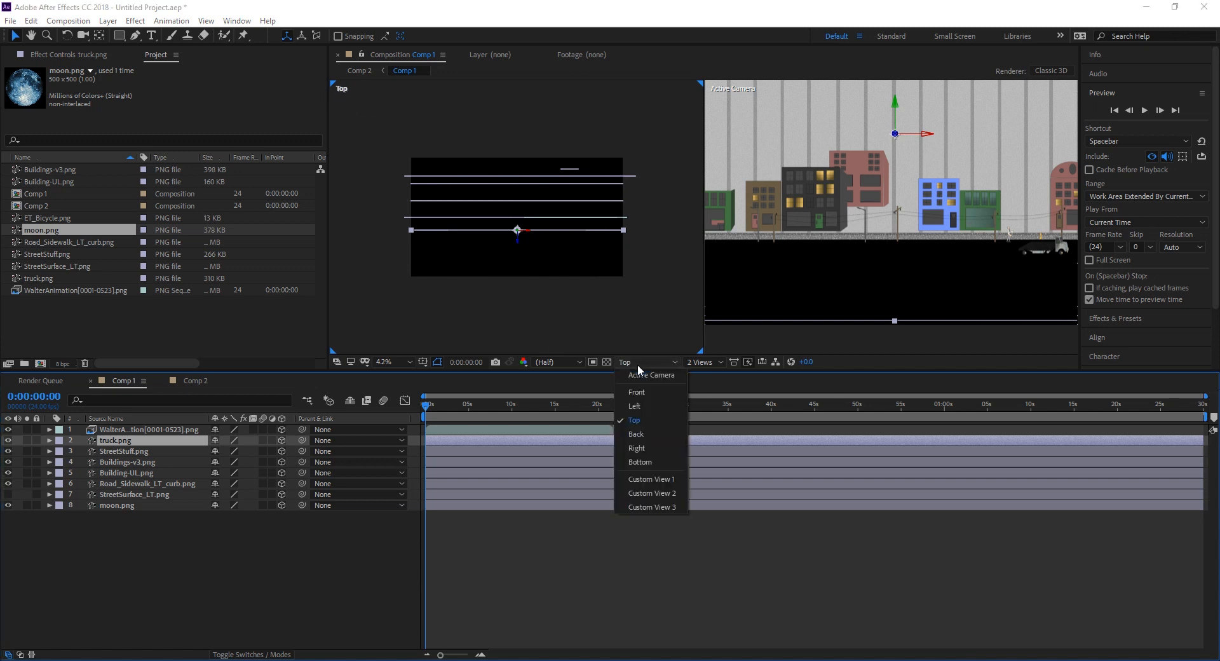
pyautogui.click(638, 407)
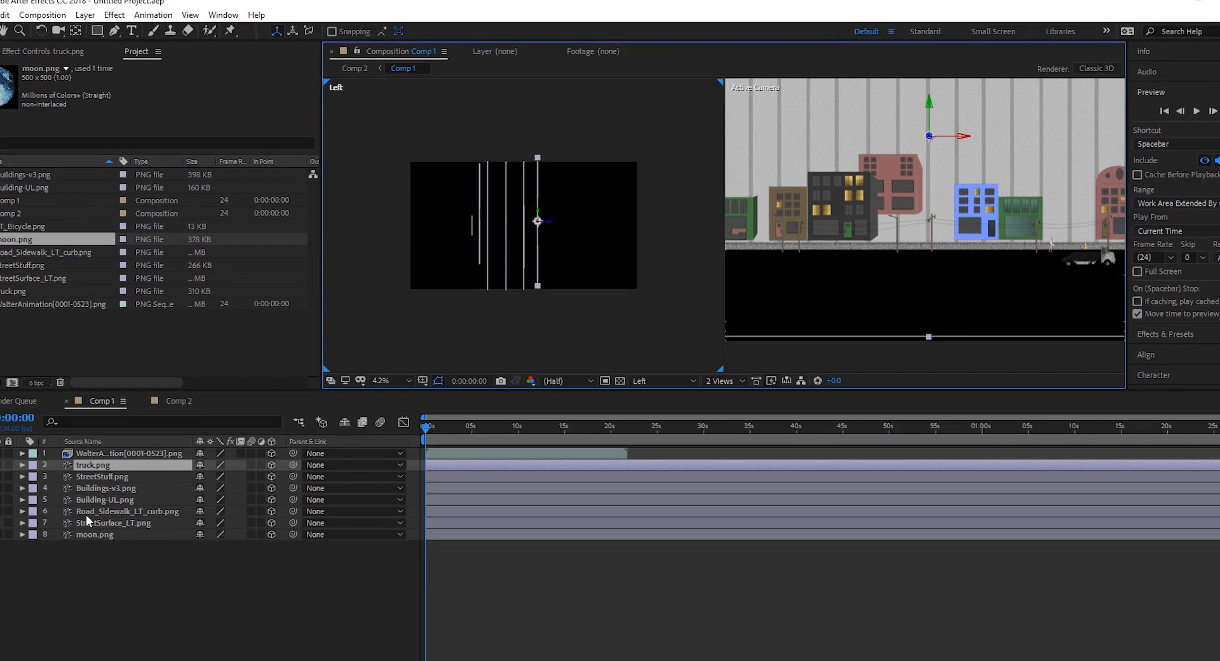
pyautogui.click(97, 532)
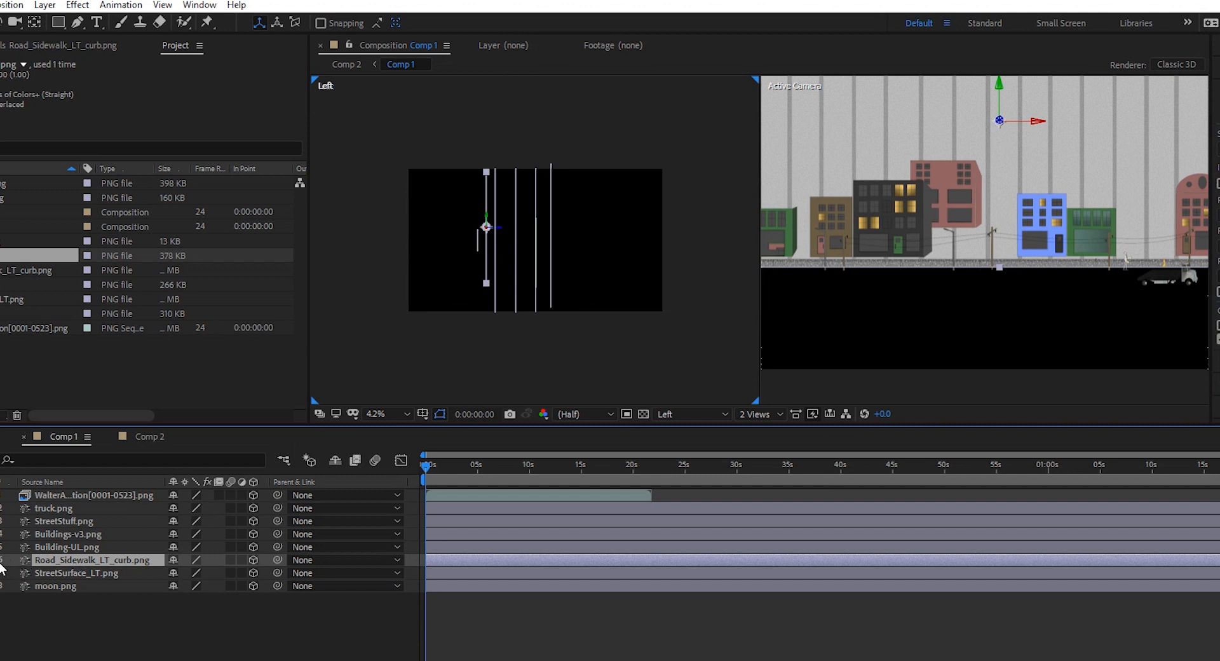
pyautogui.click(1, 560)
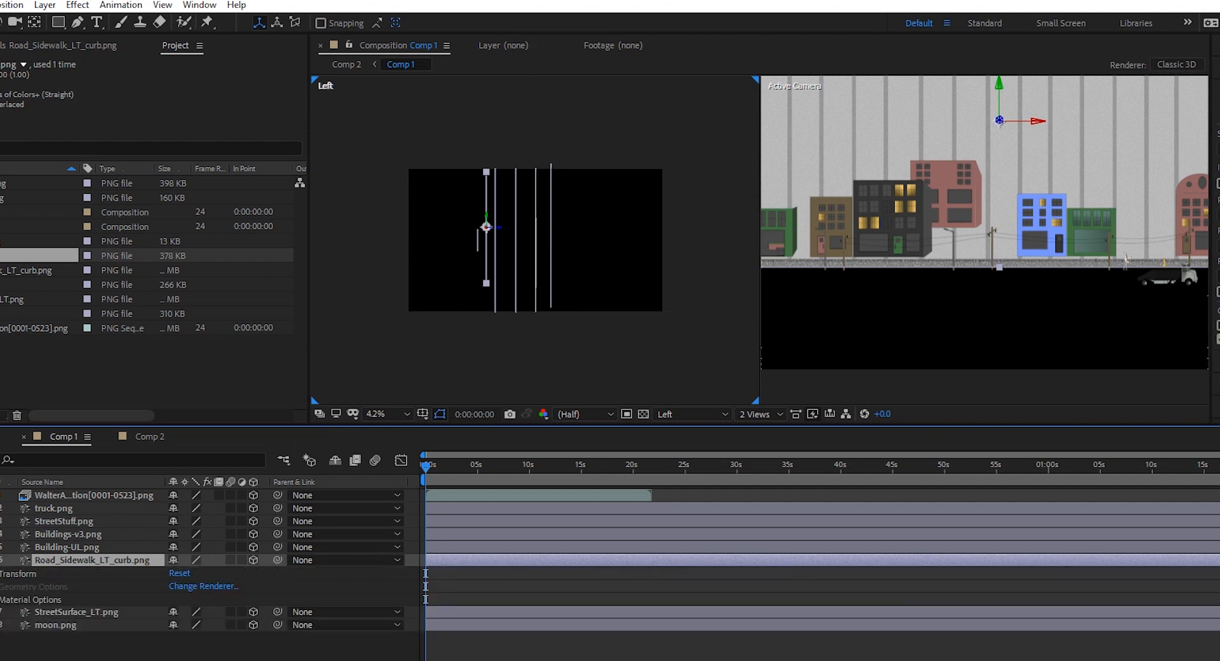
pyautogui.click(1, 573)
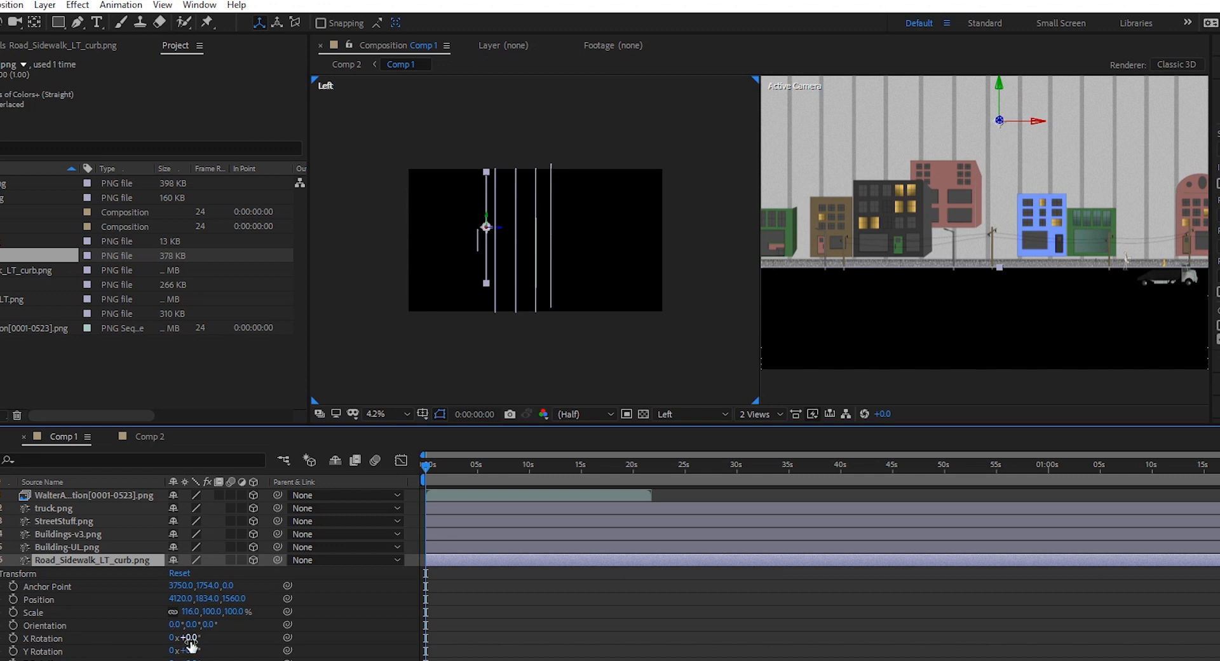
pyautogui.moveTo(188, 637); pyautogui.dragTo(125, 641)
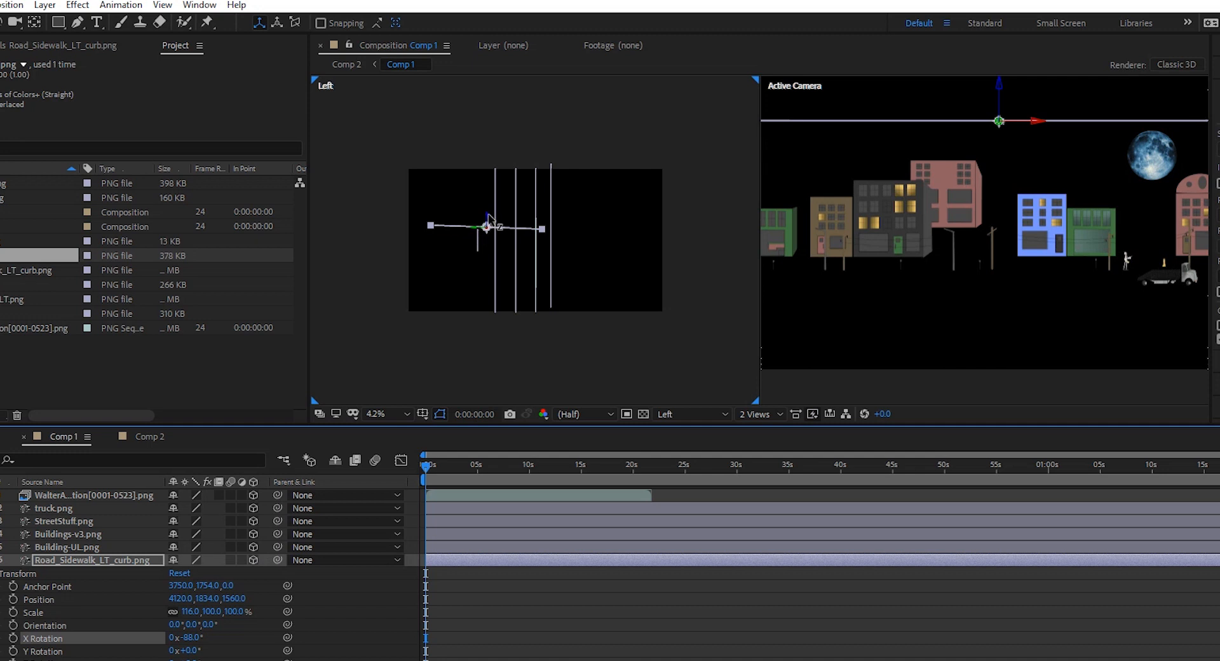
pyautogui.moveTo(486, 227); pyautogui.dragTo(484, 273)
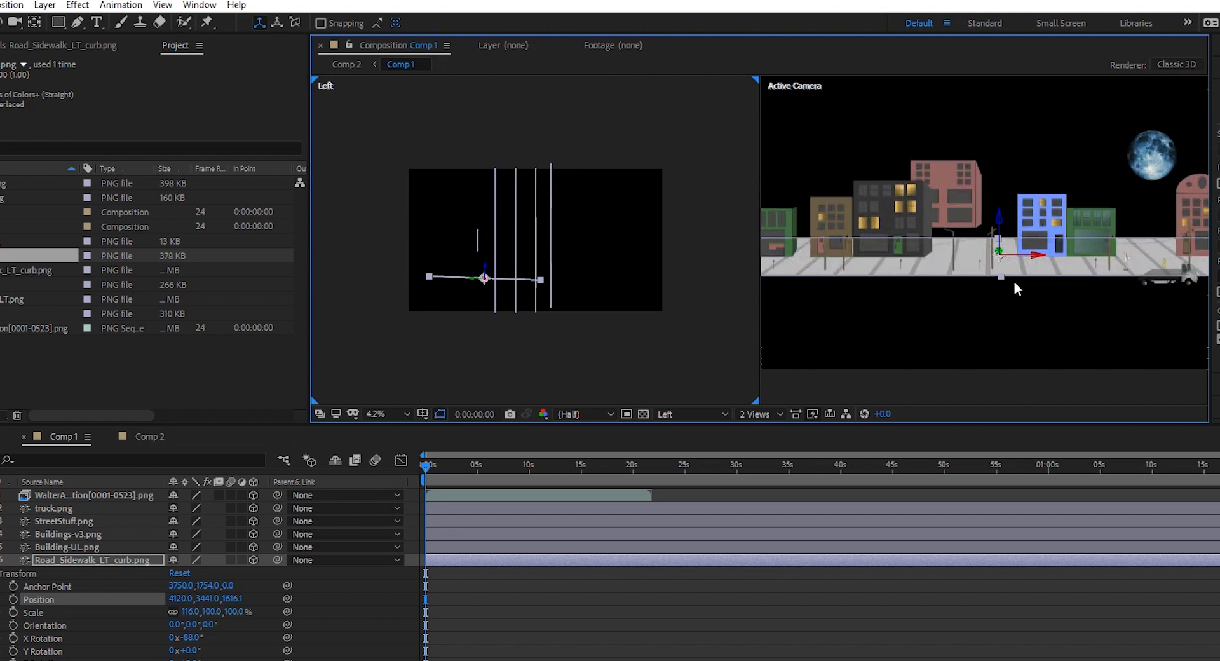
# Step: Stretch the sidewalk layer's Y scale to about 154% and move it back to a Z position of about 2360
pyautogui.scroll(3, 1007, 274)
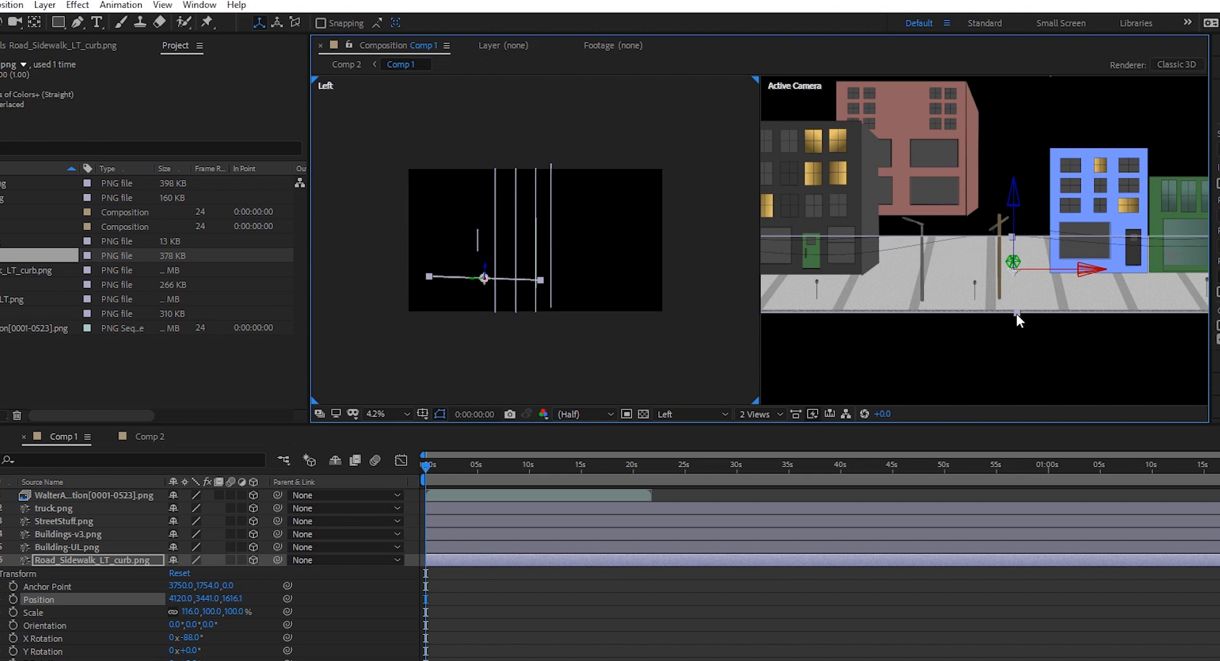
pyautogui.moveTo(1016, 314); pyautogui.dragTo(1019, 342)
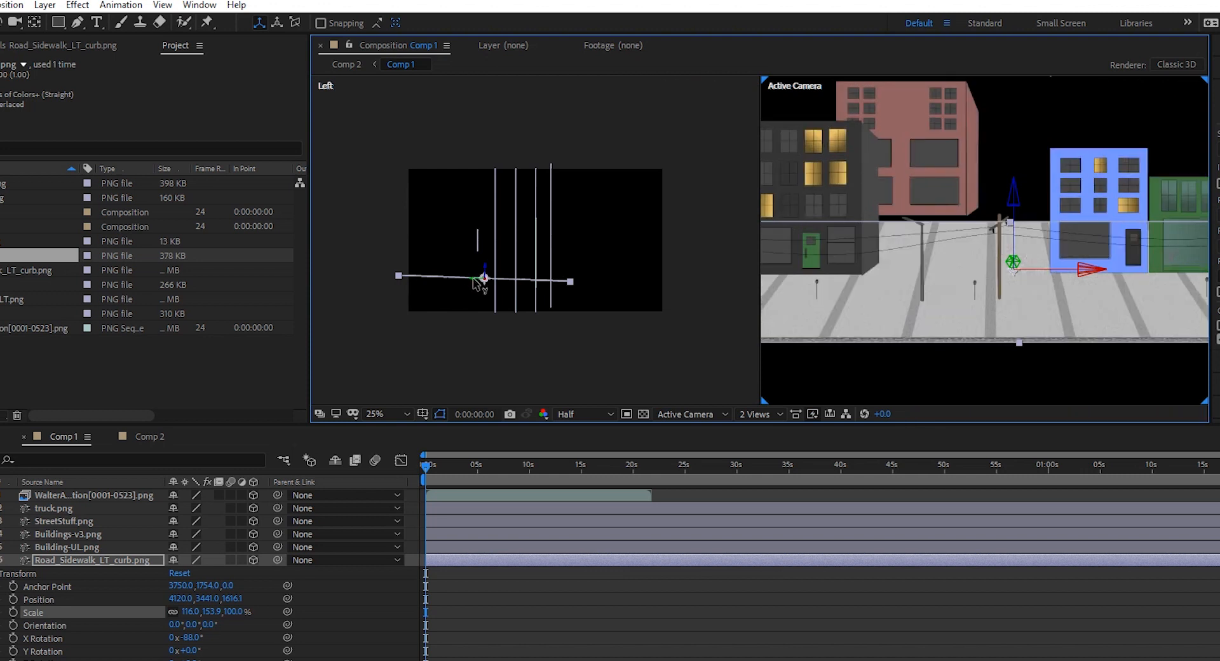
pyautogui.moveTo(473, 279); pyautogui.dragTo(449, 280)
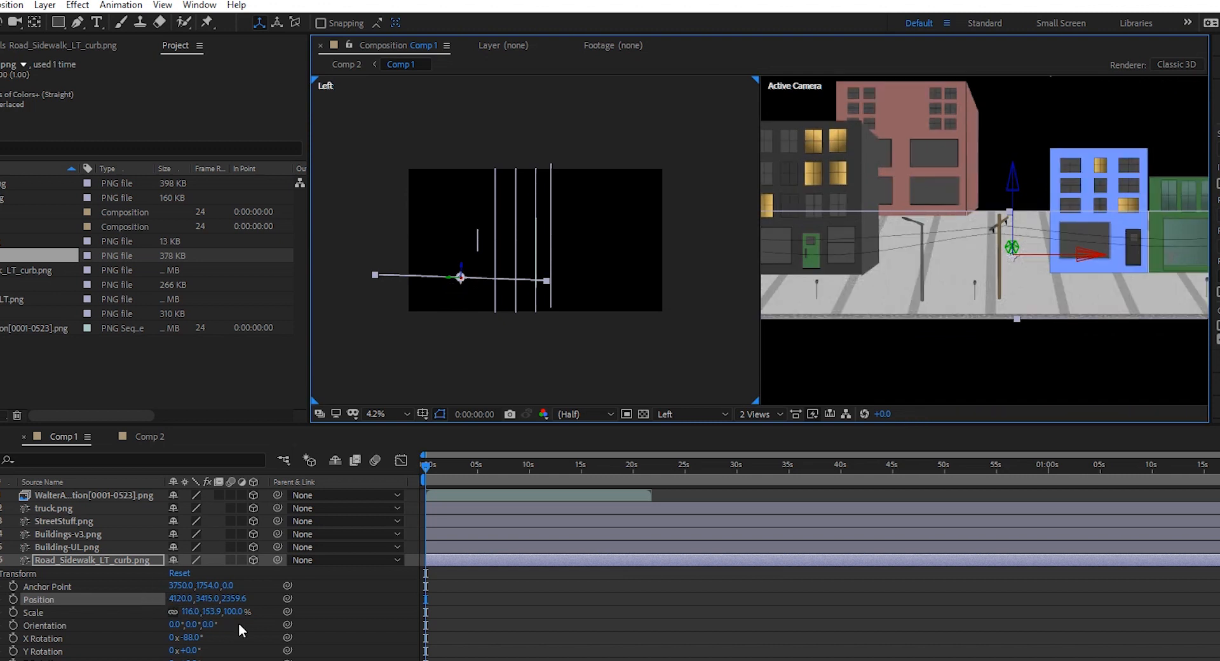
# Step: Set the sidewalk layer's X rotation to -90° and raise it to a Y position of about 3347
pyautogui.click(190, 637)
pyautogui.write('-90')
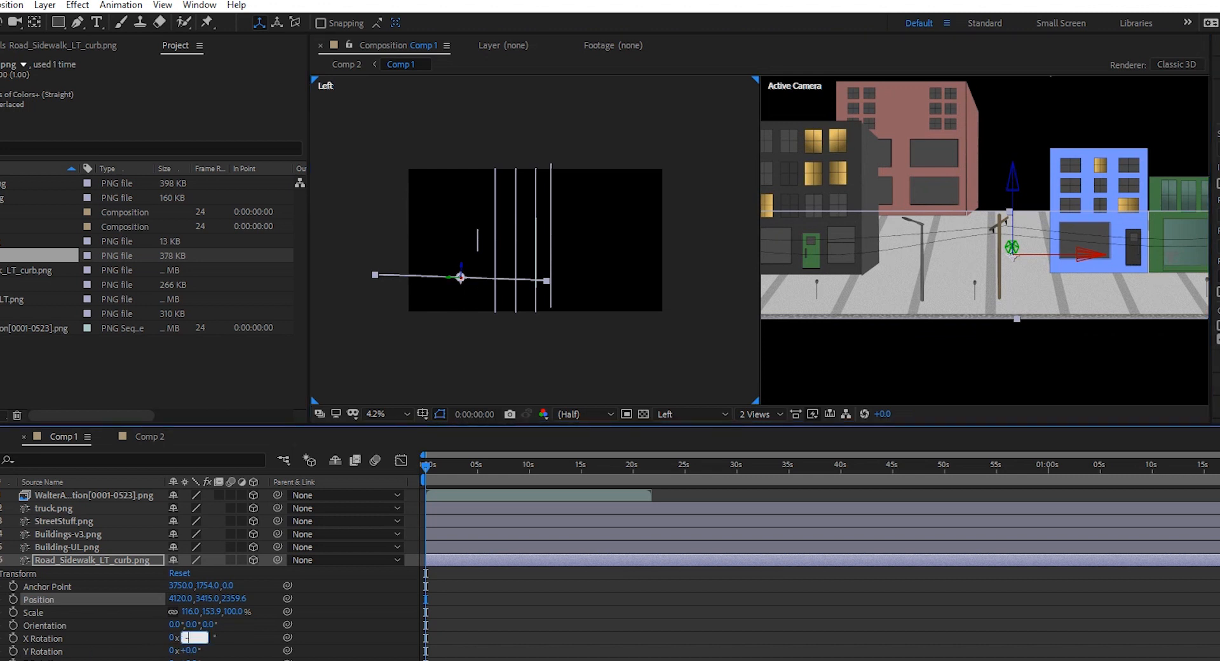
pyautogui.press('Return')
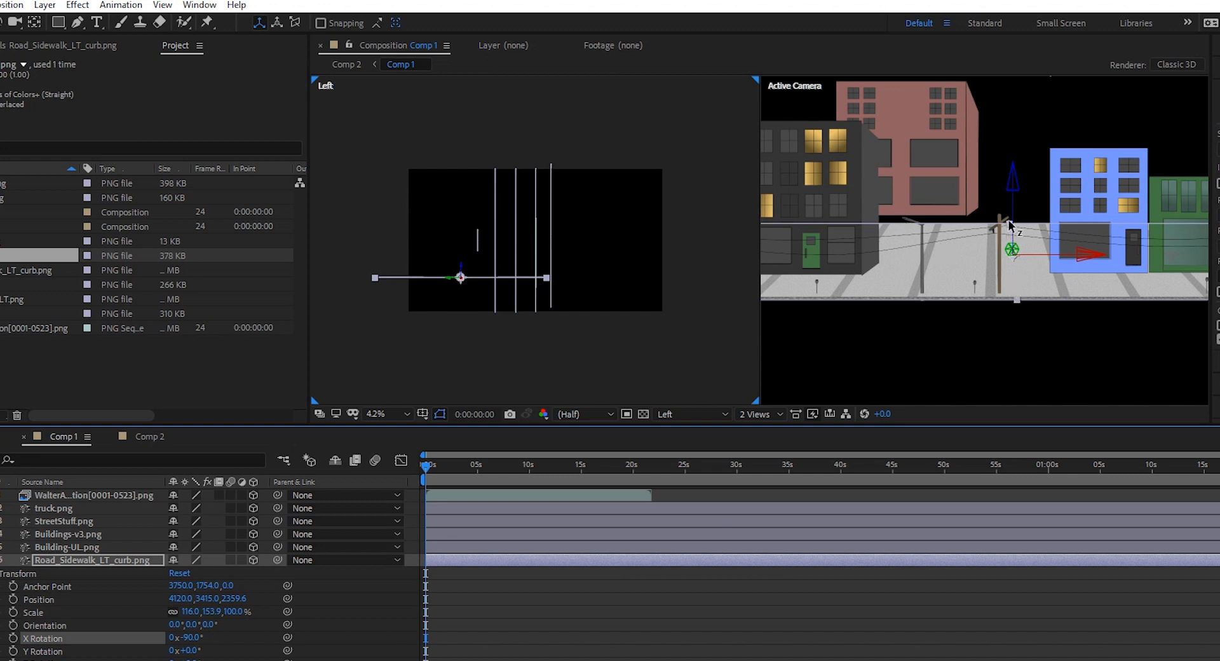
pyautogui.moveTo(1009, 224); pyautogui.dragTo(1005, 215)
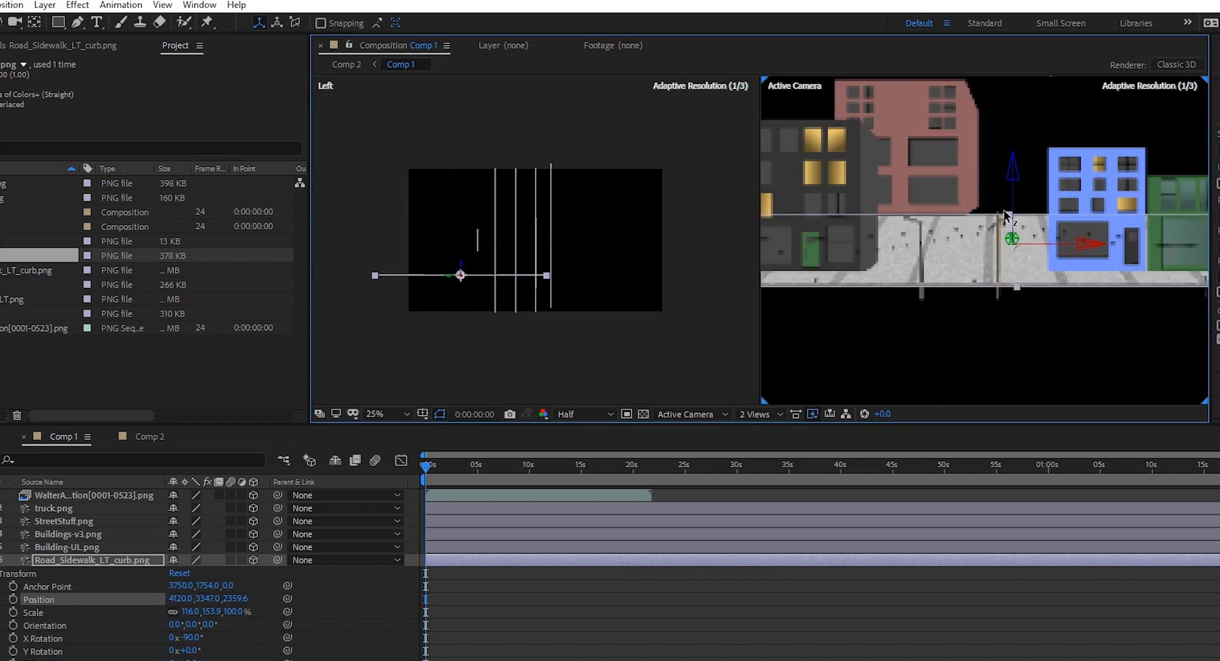
# Step: Stretch Road_Sidewalk_LT_curb.png further along its depth, to a Y scale of about 169%
pyautogui.click(1019, 288)
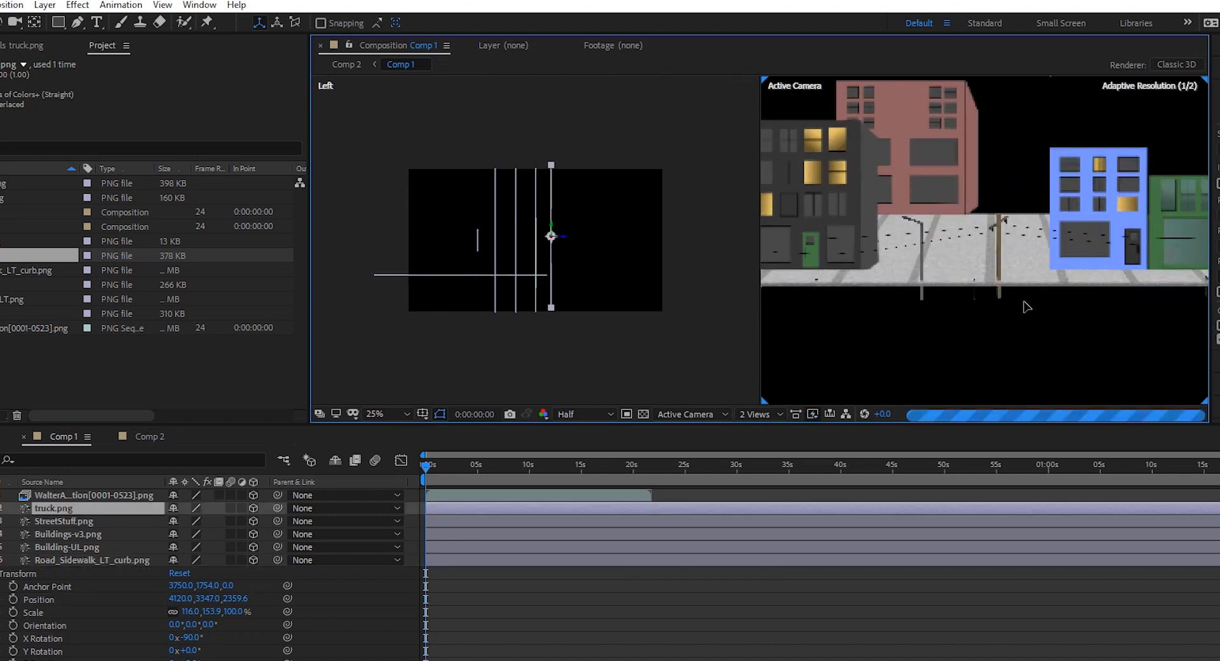
pyautogui.click(426, 292)
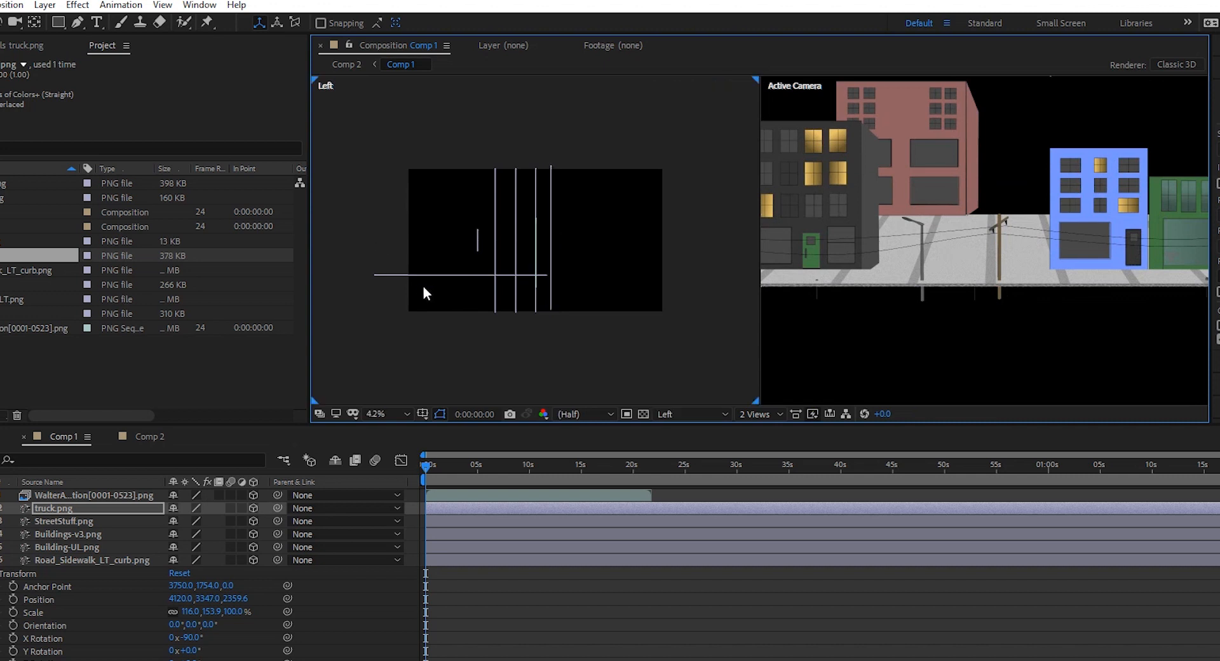
pyautogui.click(430, 275)
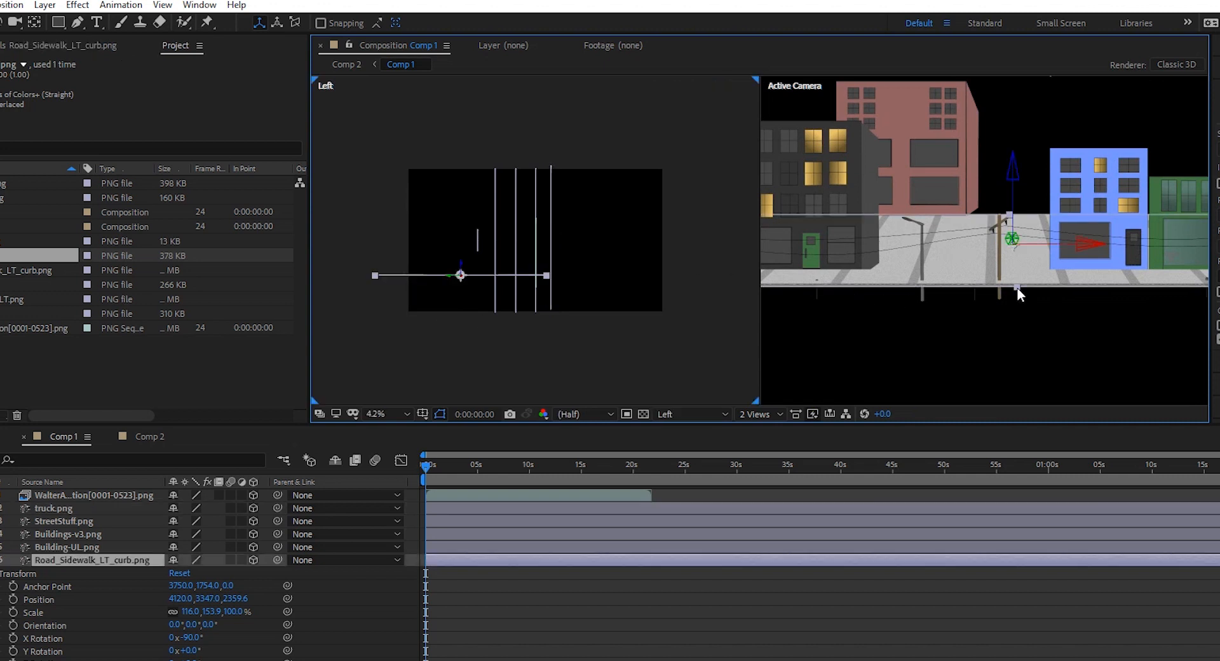
pyautogui.moveTo(1017, 287)
pyautogui.mouseDown()
pyautogui.moveTo(1019, 302)
pyautogui.moveTo(1015, 293)
pyautogui.mouseUp()
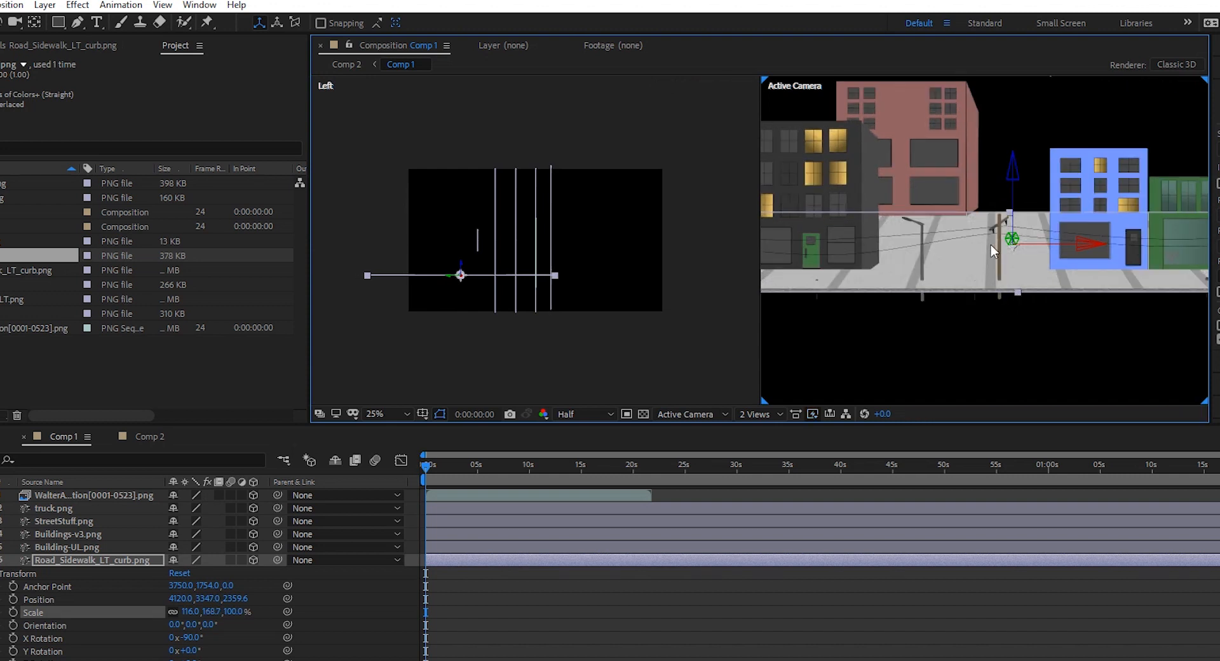
pyautogui.moveTo(460, 261); pyautogui.dragTo(464, 261)
pyautogui.click(467, 271)
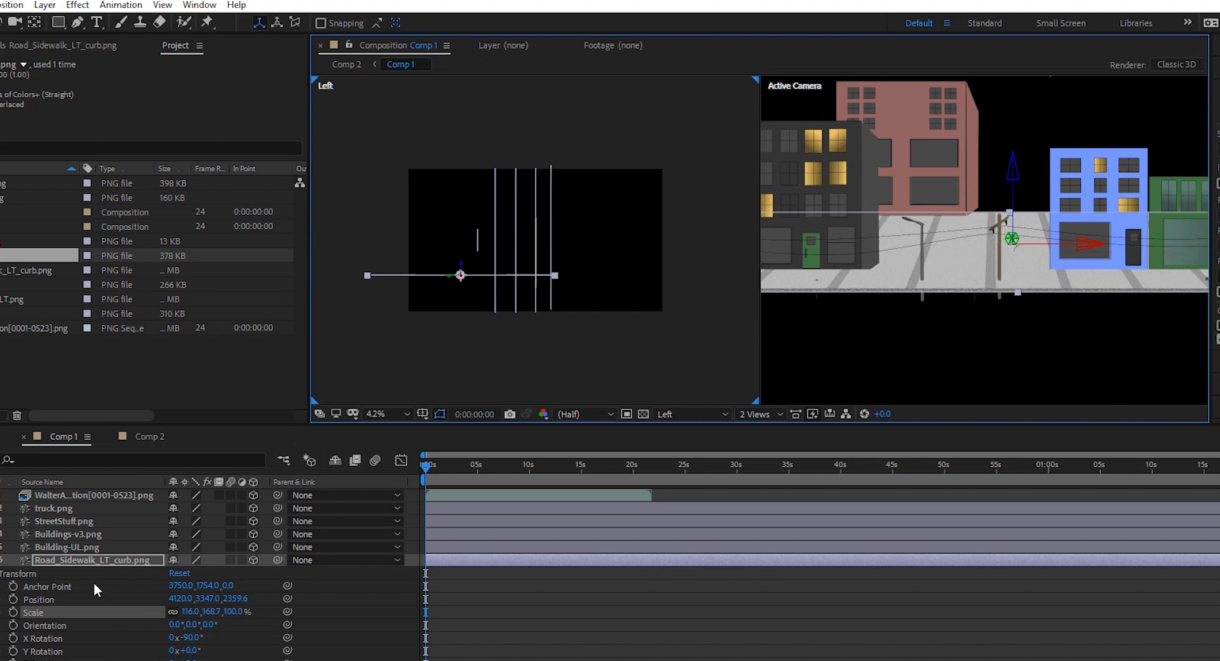
# Step: Raise StreetStuff.png slightly so its poles stand on the sidewalk, and check the scene in Comp 2
pyautogui.click(62, 519)
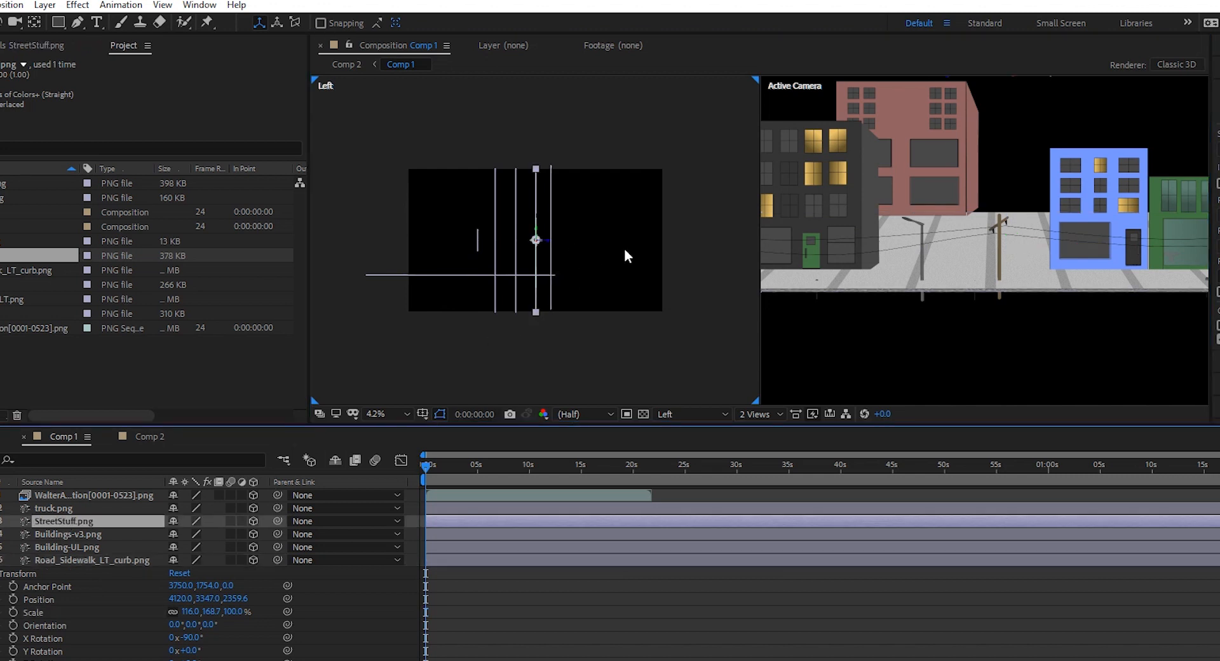
pyautogui.moveTo(537, 223); pyautogui.dragTo(535, 222)
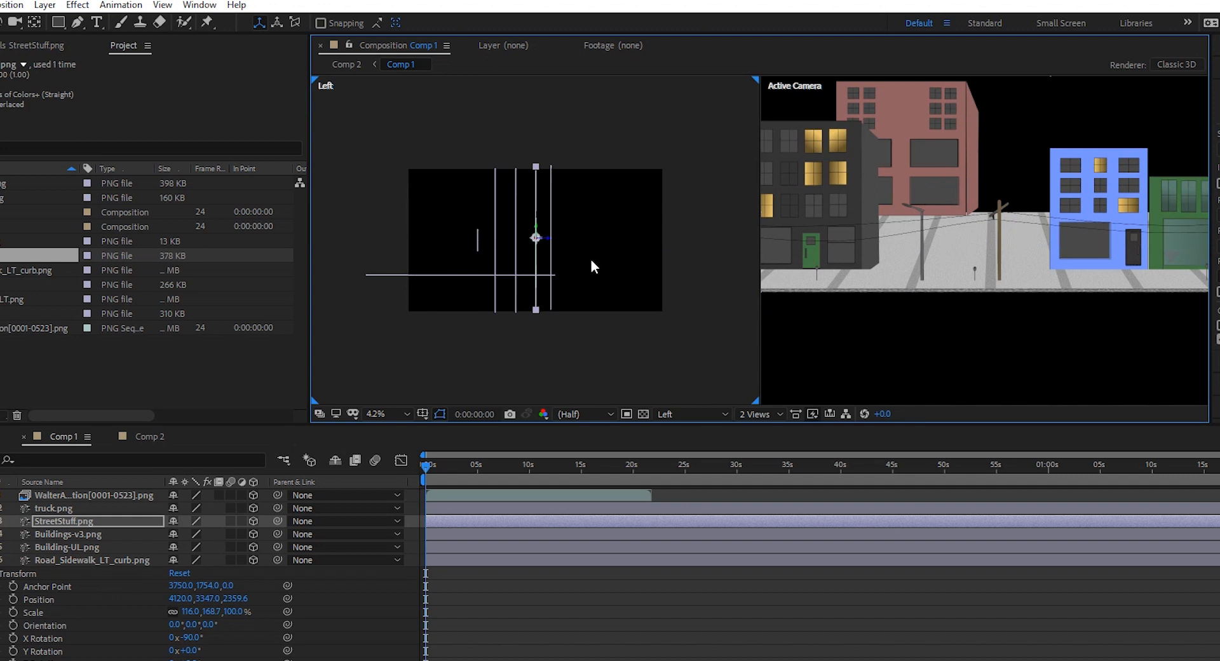
pyautogui.click(150, 437)
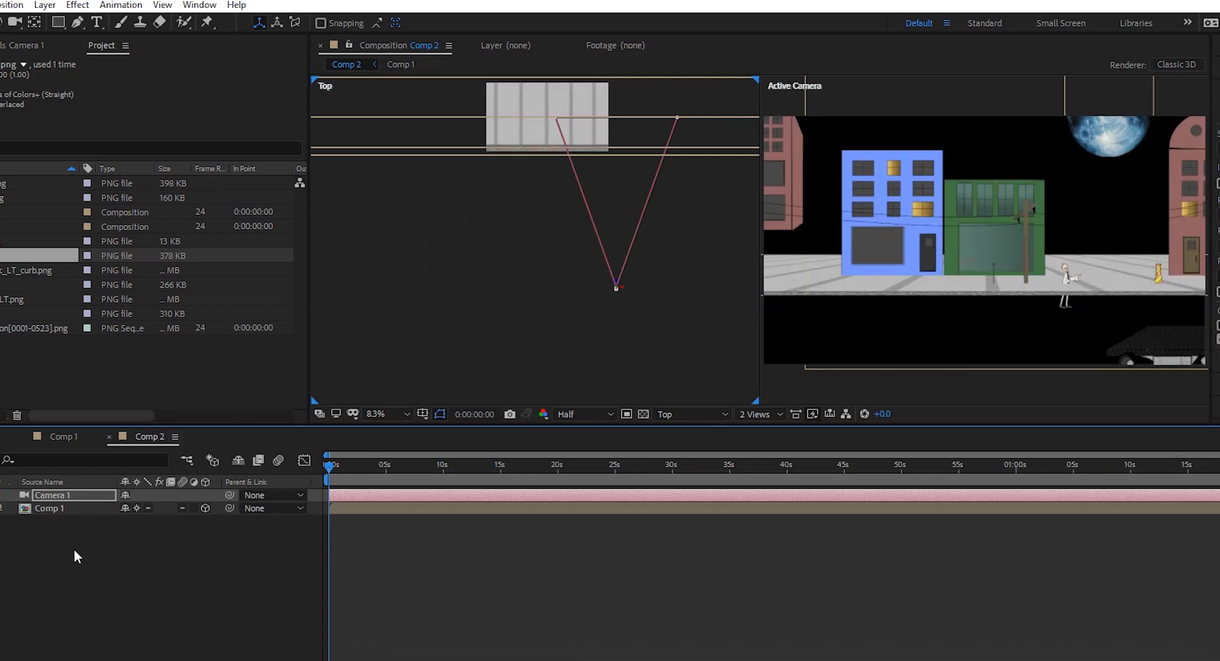
# Step: Raise the WalterAnimation layer in Comp 1 so he stands on the sidewalk beside the pole, and slide Camera 1 right in Comp 2
pyautogui.click(56, 434)
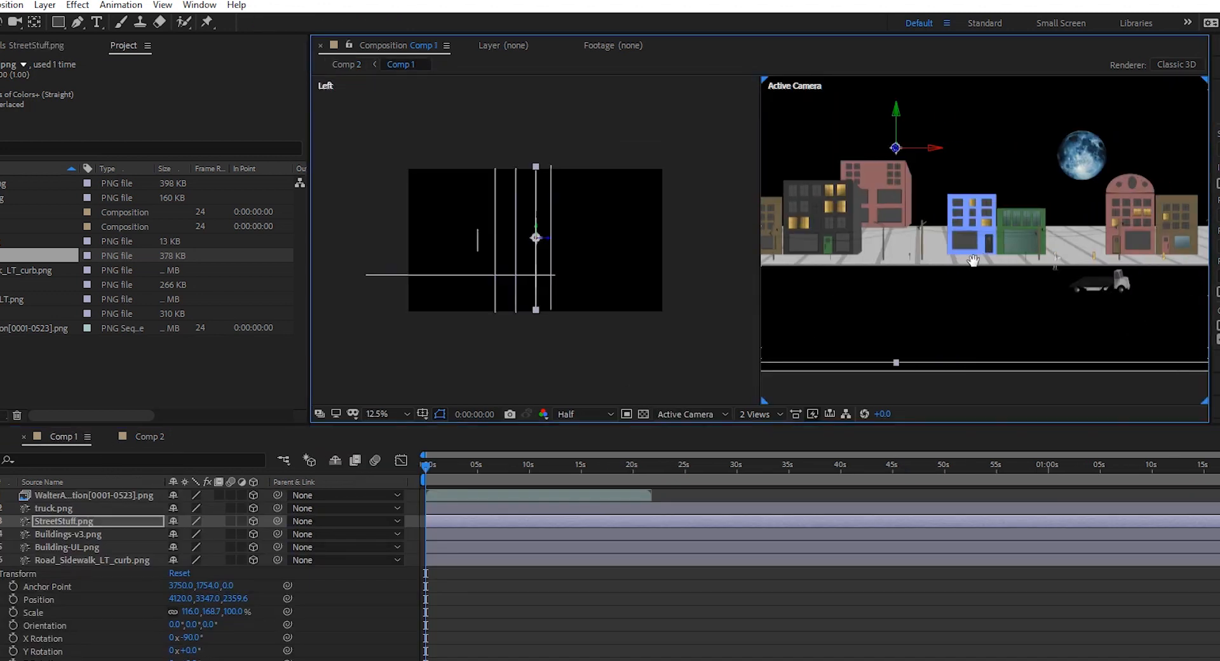
pyautogui.scroll(1, 1024, 273)
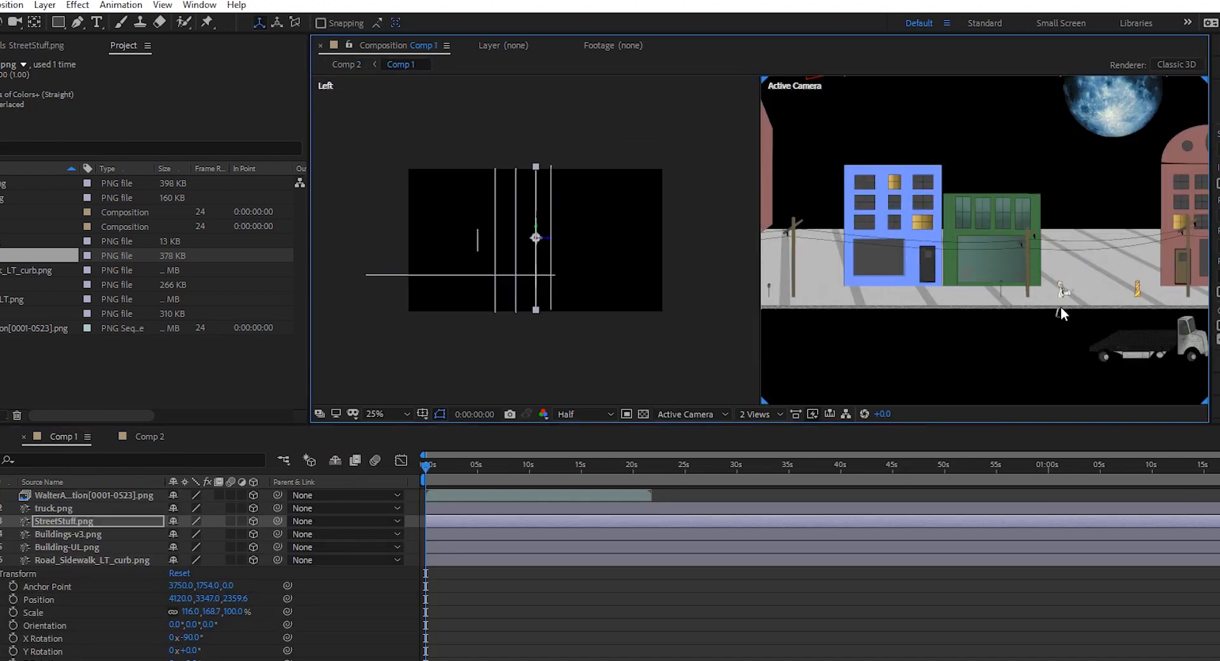
pyautogui.scroll(1, 1061, 306)
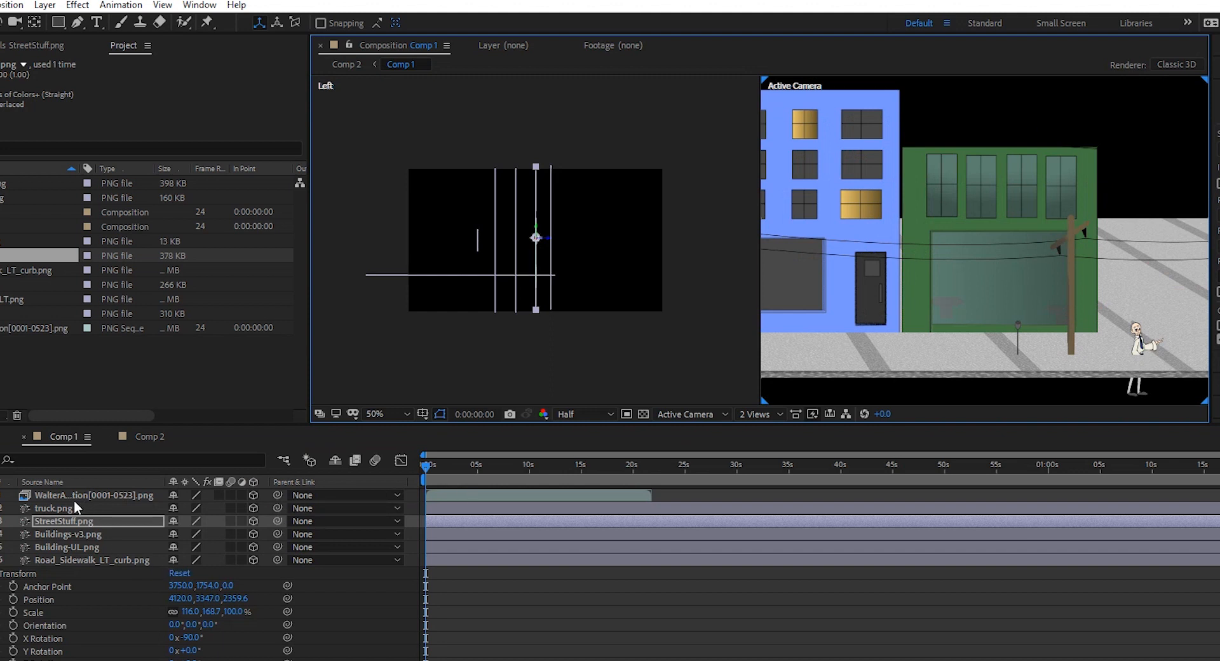
pyautogui.moveTo(78, 493); pyautogui.dragTo(546, 242)
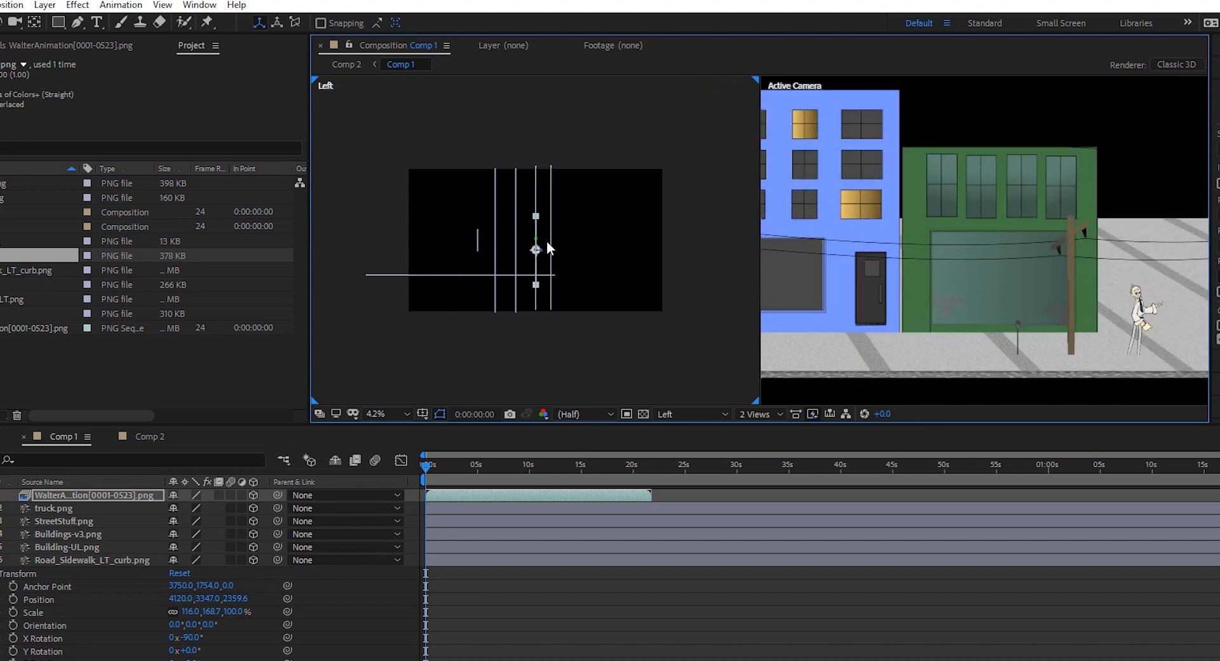
pyautogui.moveTo(537, 249); pyautogui.dragTo(532, 234)
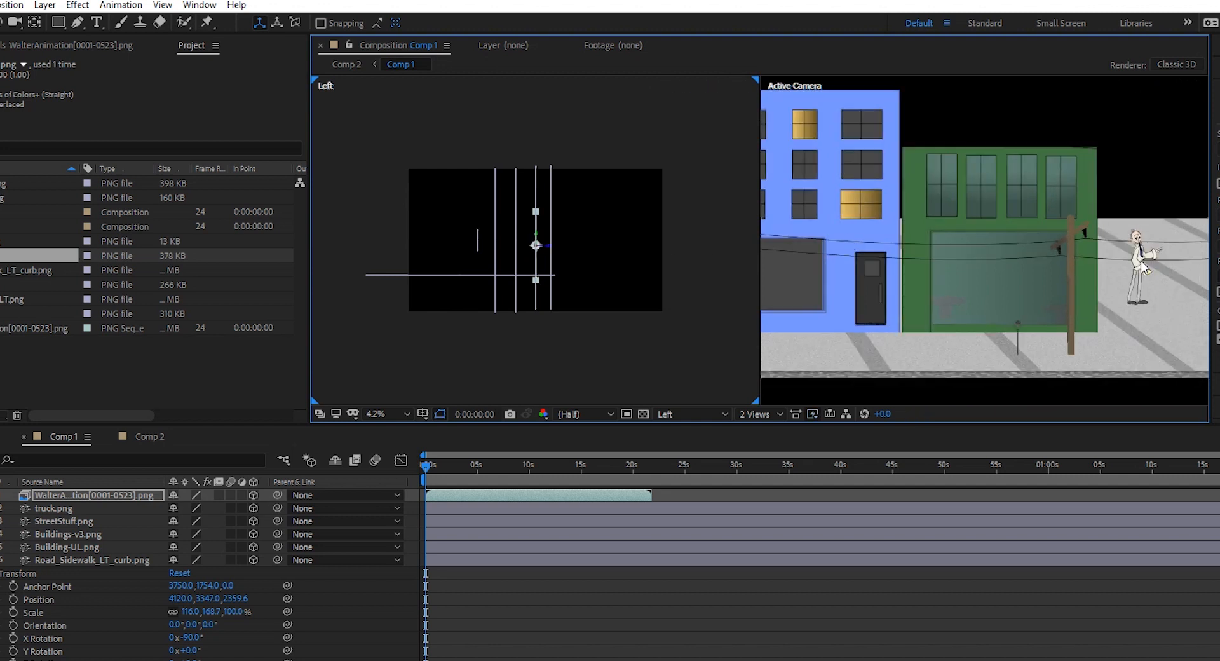
pyautogui.moveTo(1140, 267); pyautogui.dragTo(1127, 303)
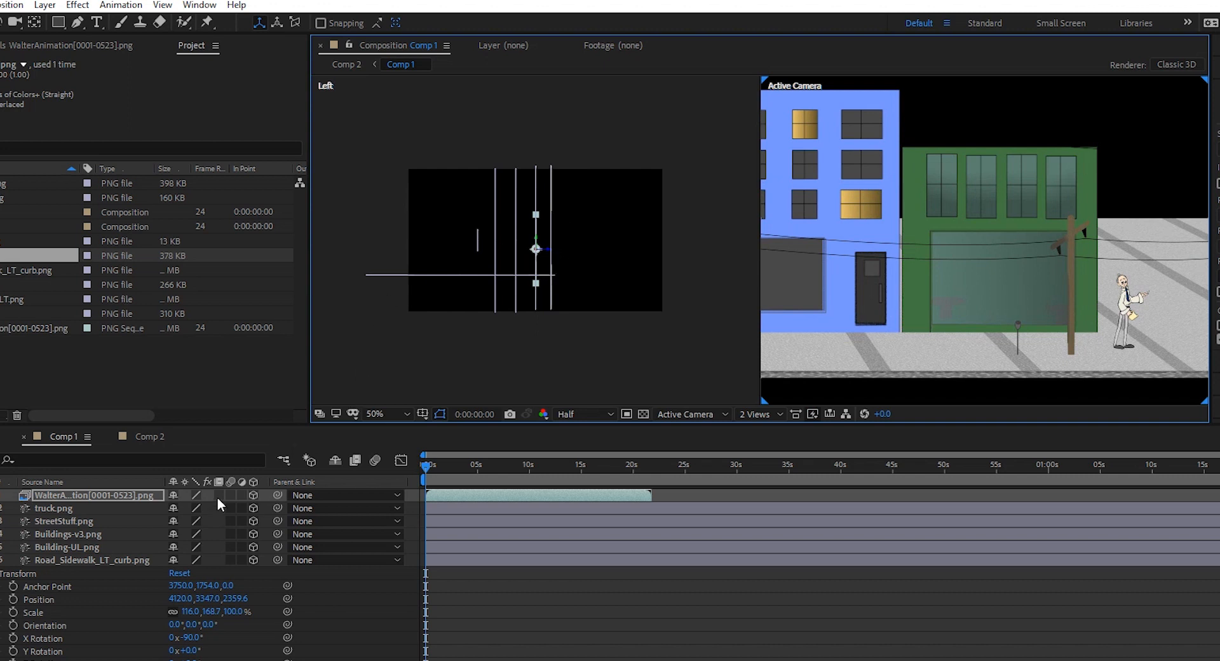
pyautogui.click(147, 436)
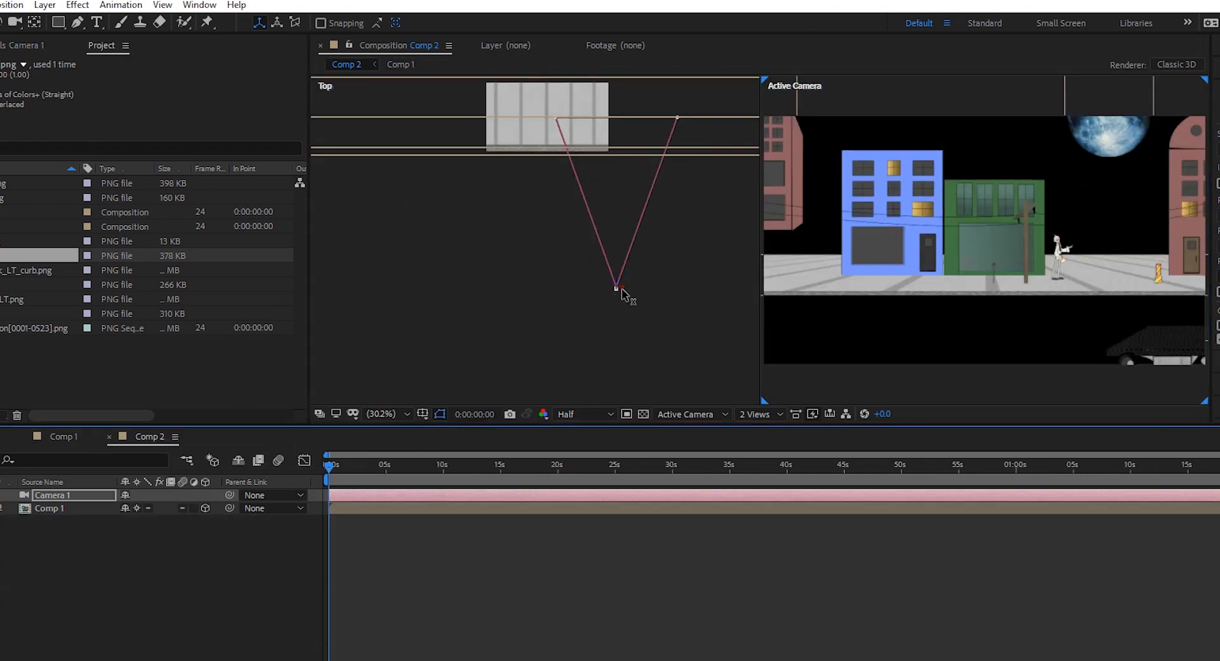
pyautogui.moveTo(626, 291); pyautogui.dragTo(689, 277)
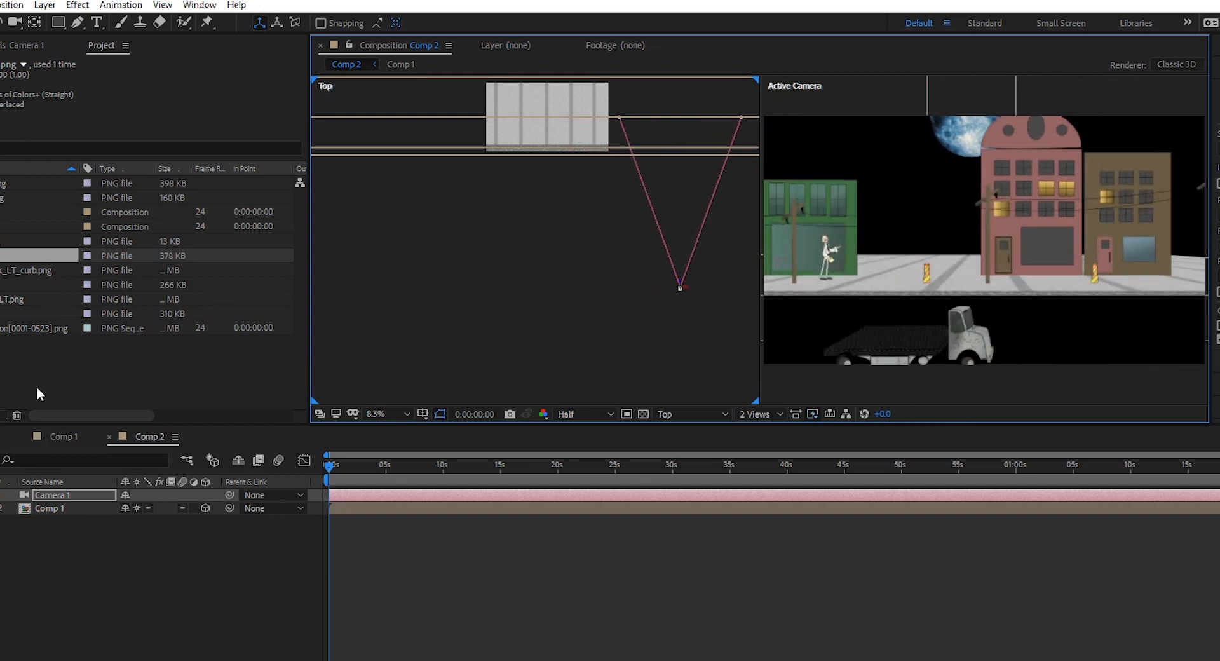
# Step: Lay StreetSurface_LT.png flat in Comp 1 with an X rotation of -90°, and raise it to a Y position of about 3554
pyautogui.click(68, 437)
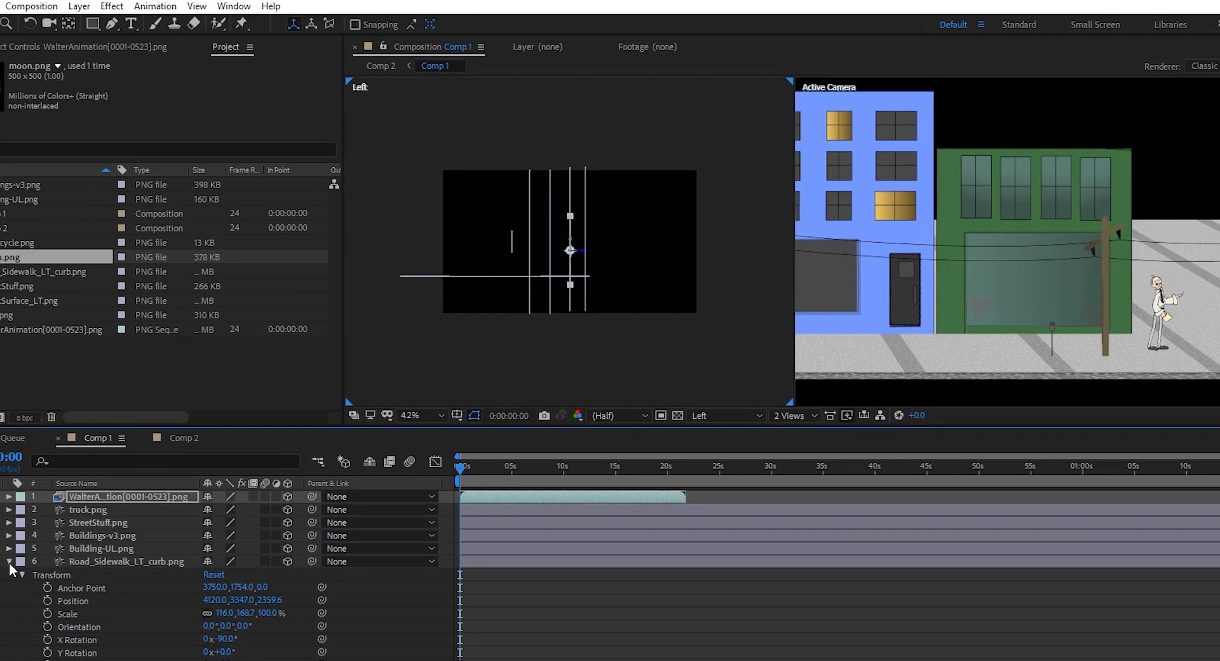
pyautogui.click(9, 561)
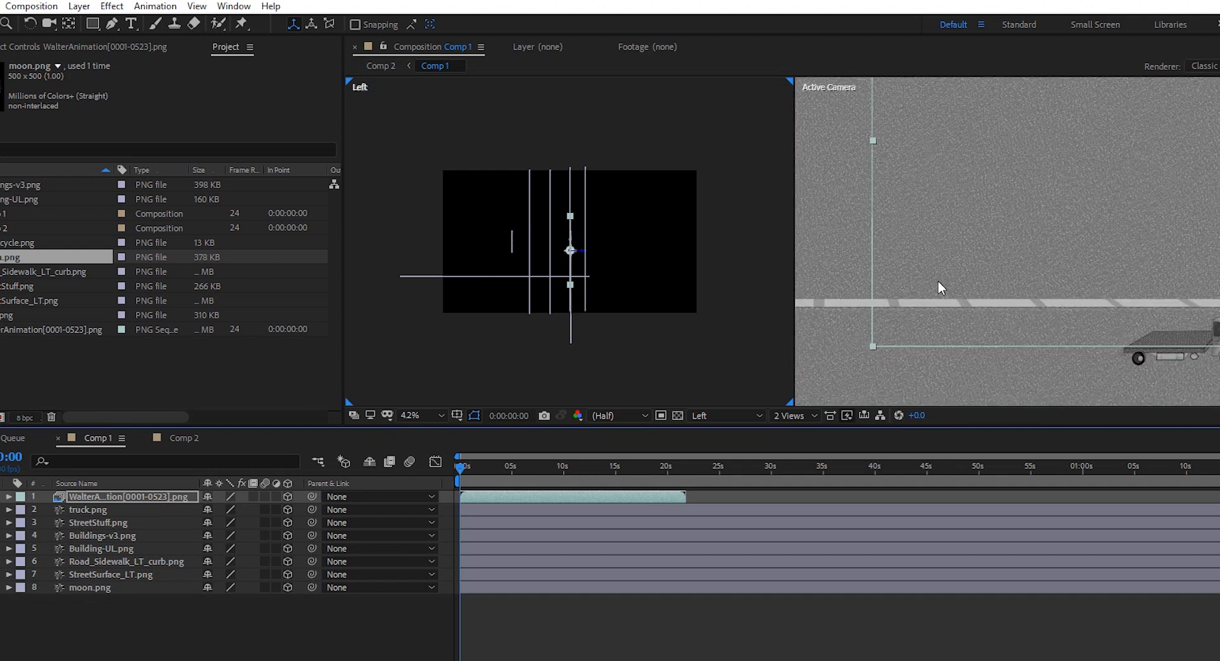
pyautogui.click(9, 574)
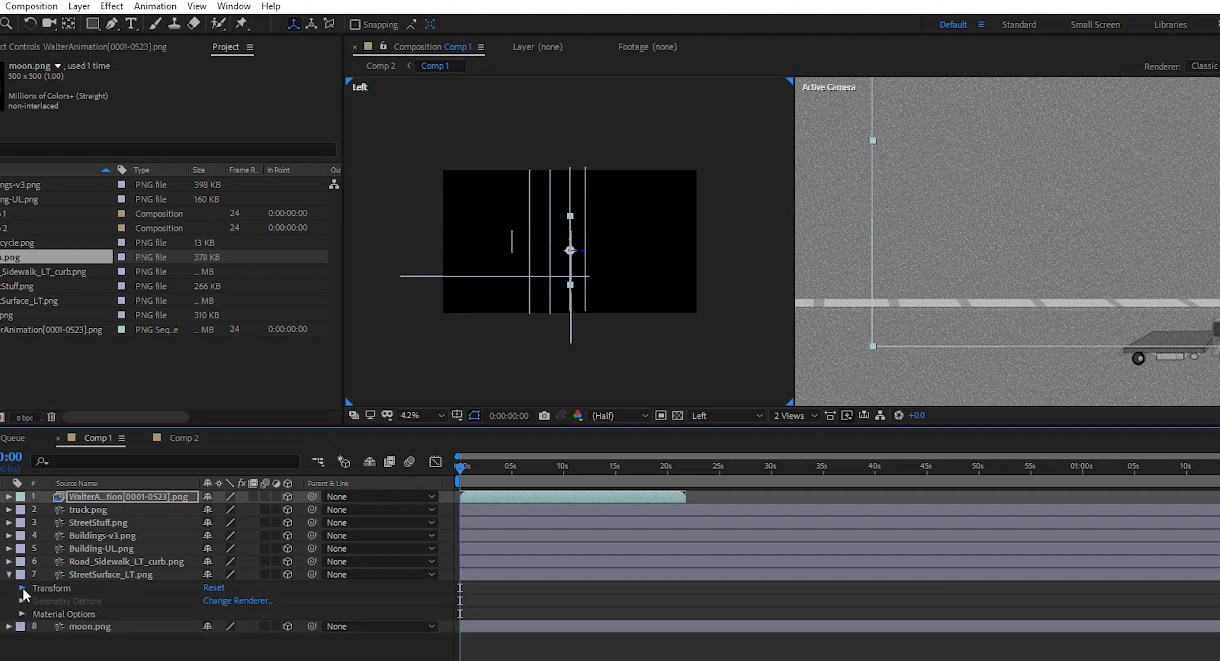
pyautogui.click(22, 587)
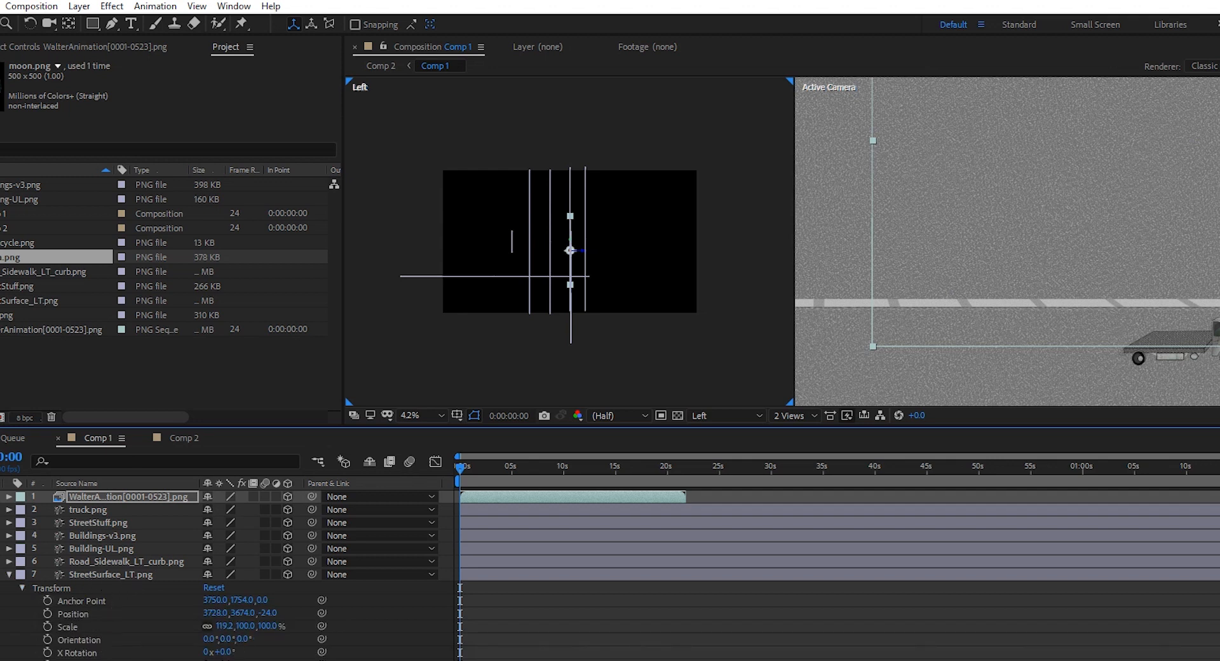
pyautogui.click(226, 651)
pyautogui.write('-90')
pyautogui.press('Return')
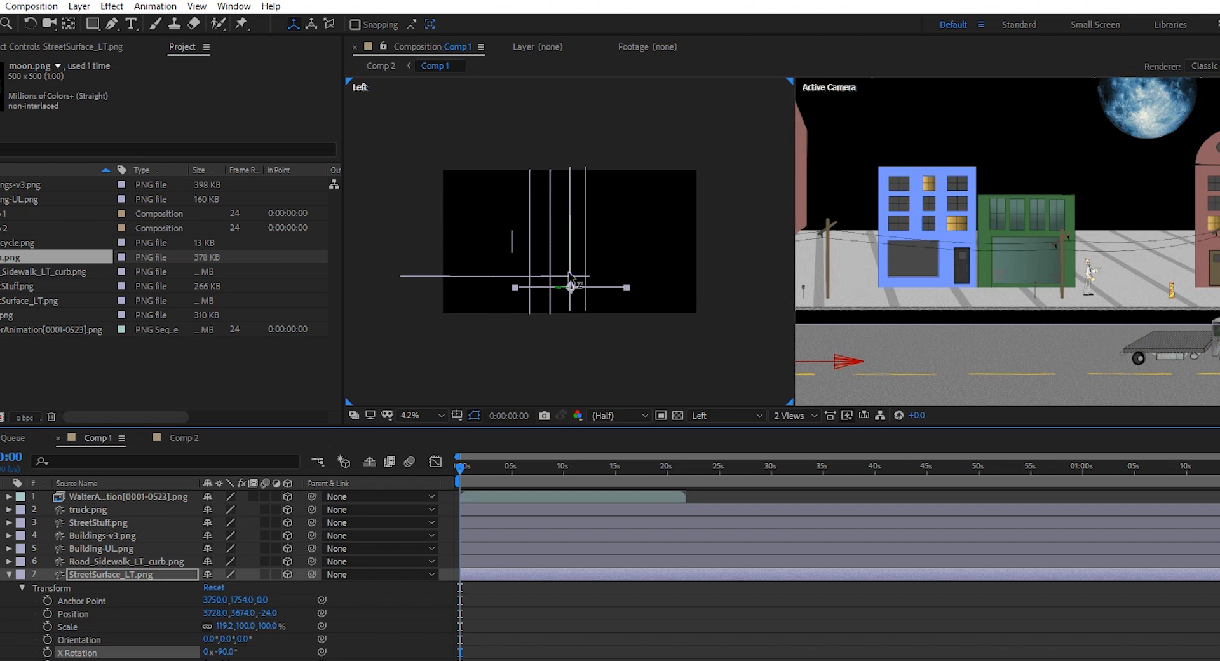
pyautogui.moveTo(570, 274); pyautogui.dragTo(569, 269)
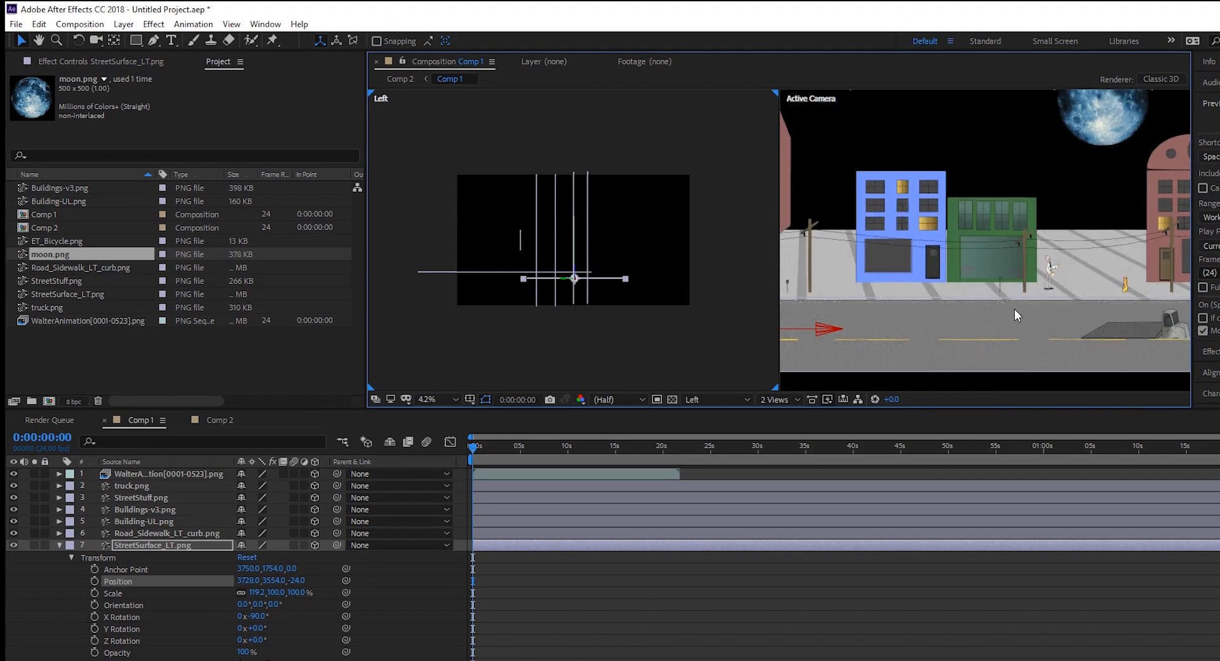
# Step: Raise truck.png so its wheels rest on the road, and shift it slightly left
pyautogui.click(1118, 326)
pyautogui.click(587, 242)
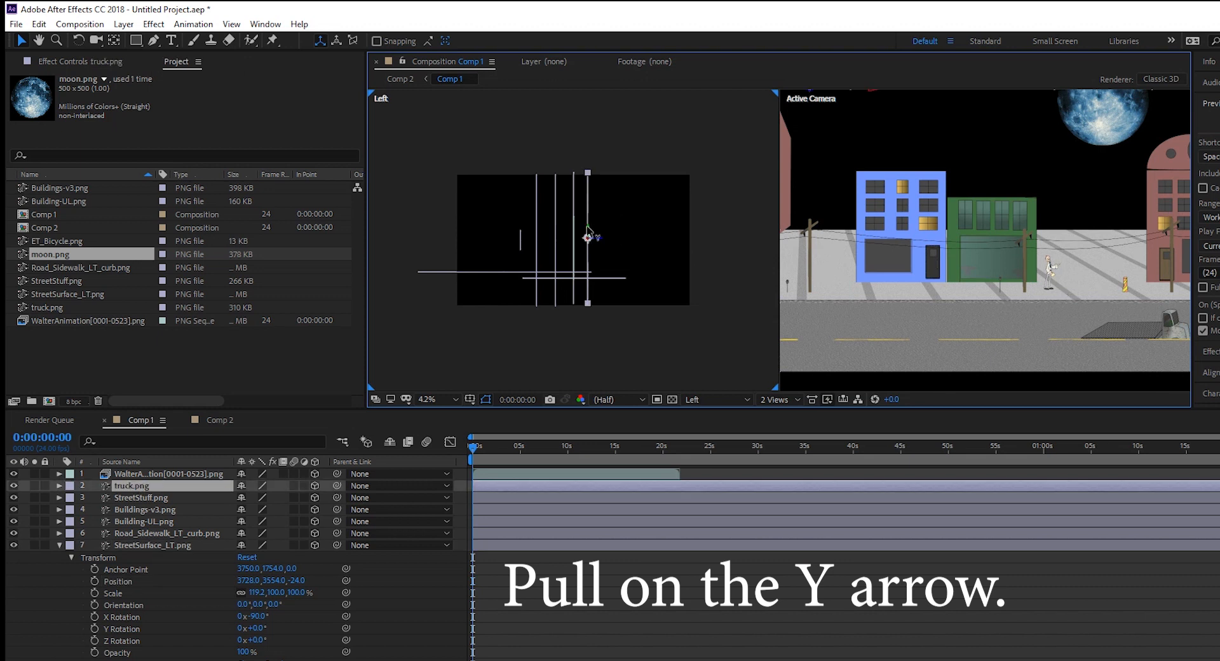
pyautogui.moveTo(587, 229); pyautogui.dragTo(588, 232)
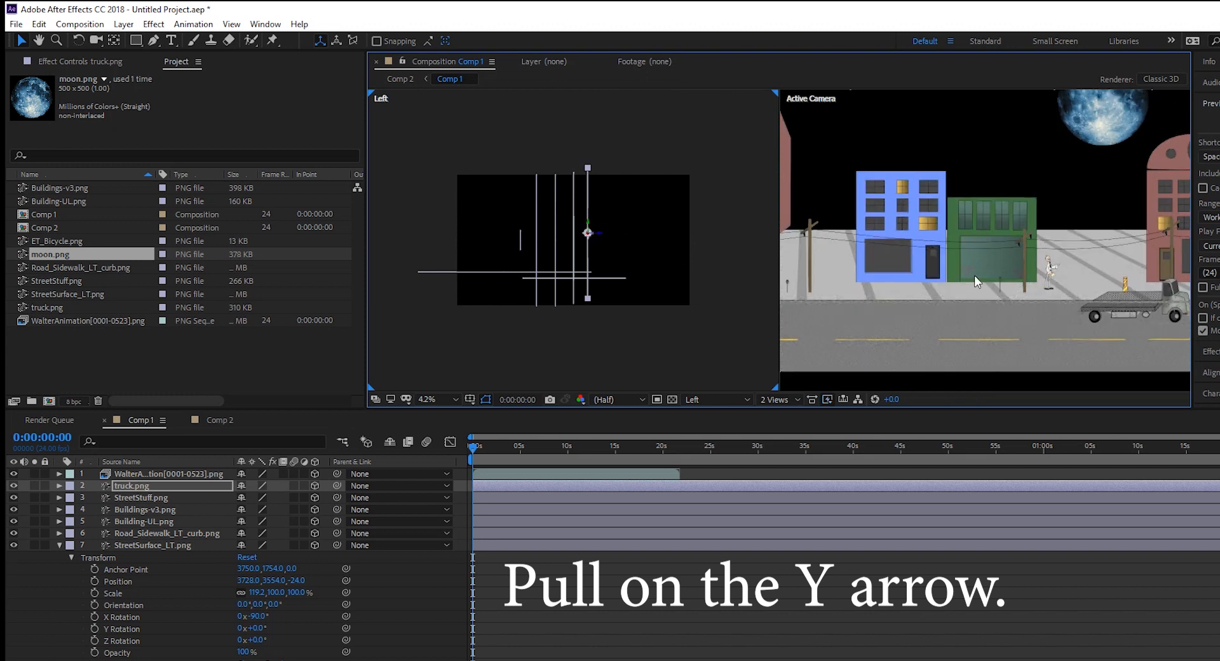
pyautogui.moveTo(1124, 299); pyautogui.dragTo(1106, 298)
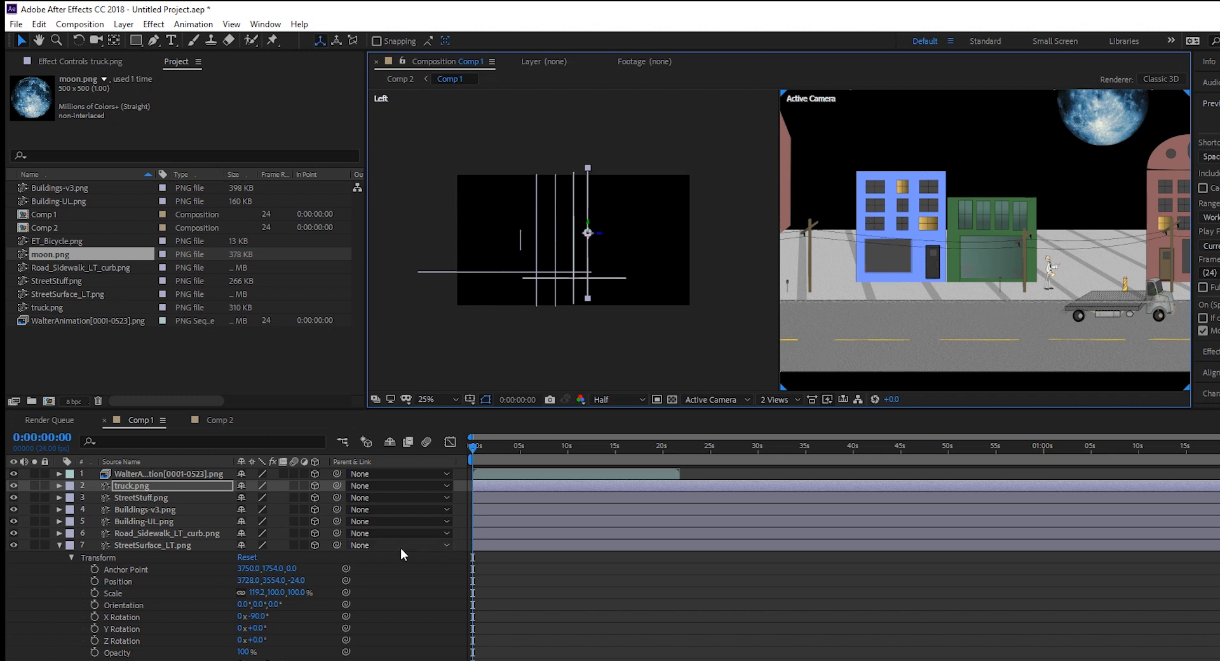
# Step: Slide Camera 1 slightly left in Comp 2 to check the truck and road against the buildings
pyautogui.click(59, 544)
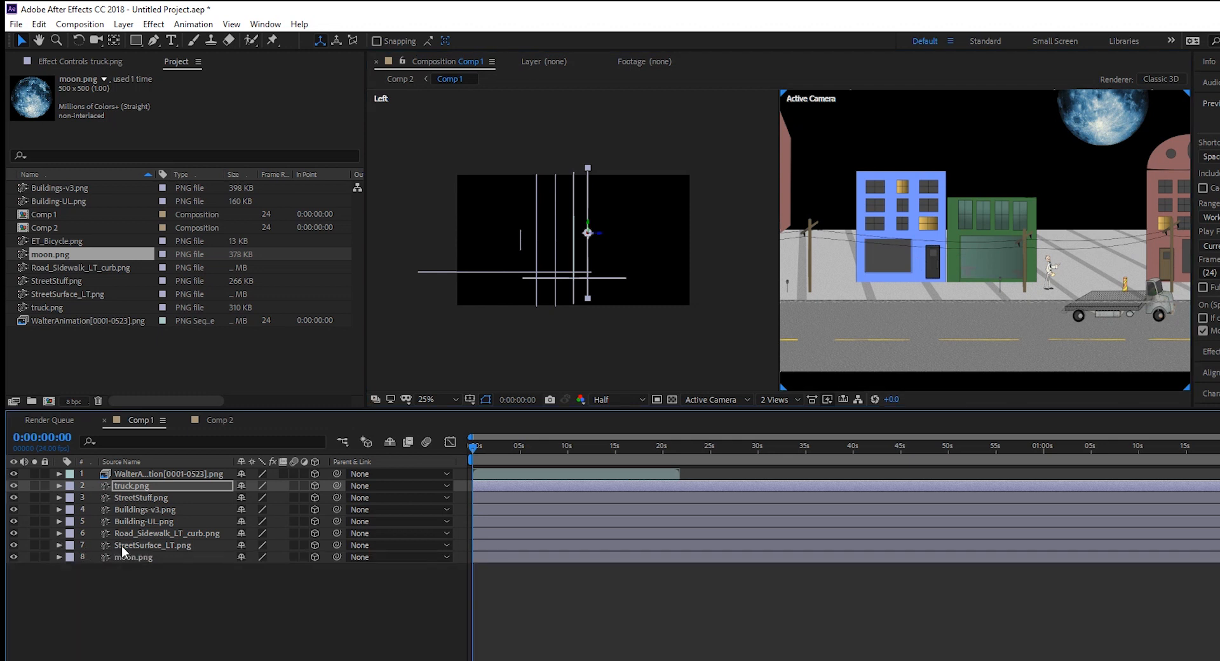
pyautogui.click(120, 545)
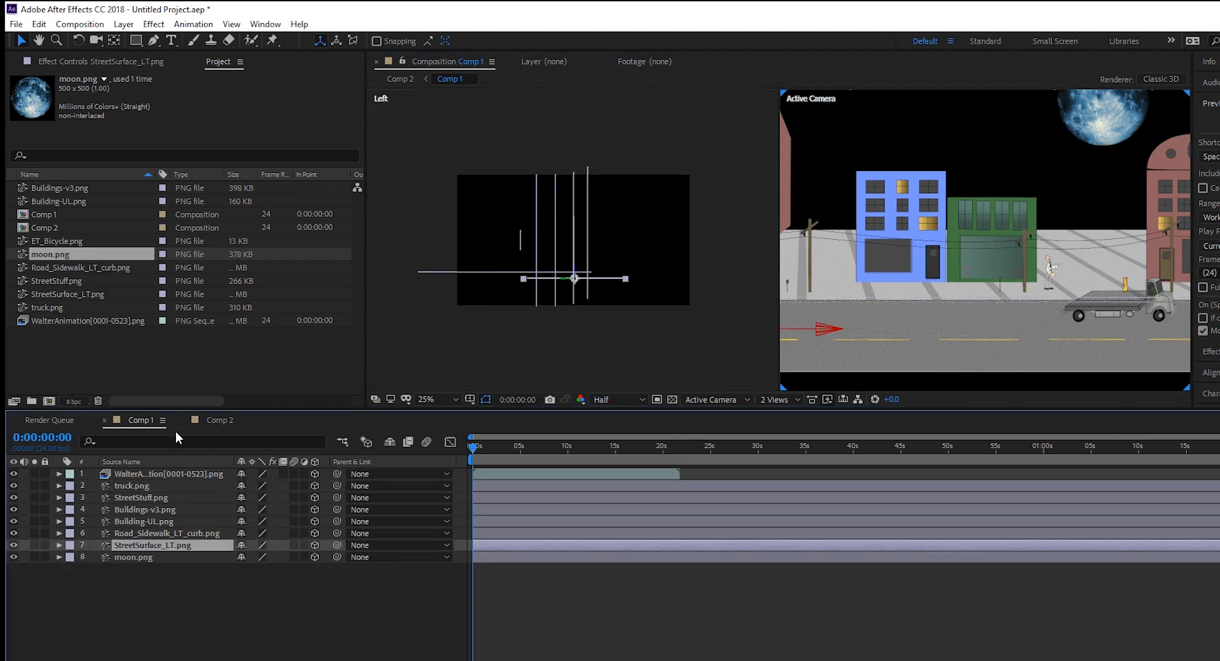
pyautogui.click(219, 420)
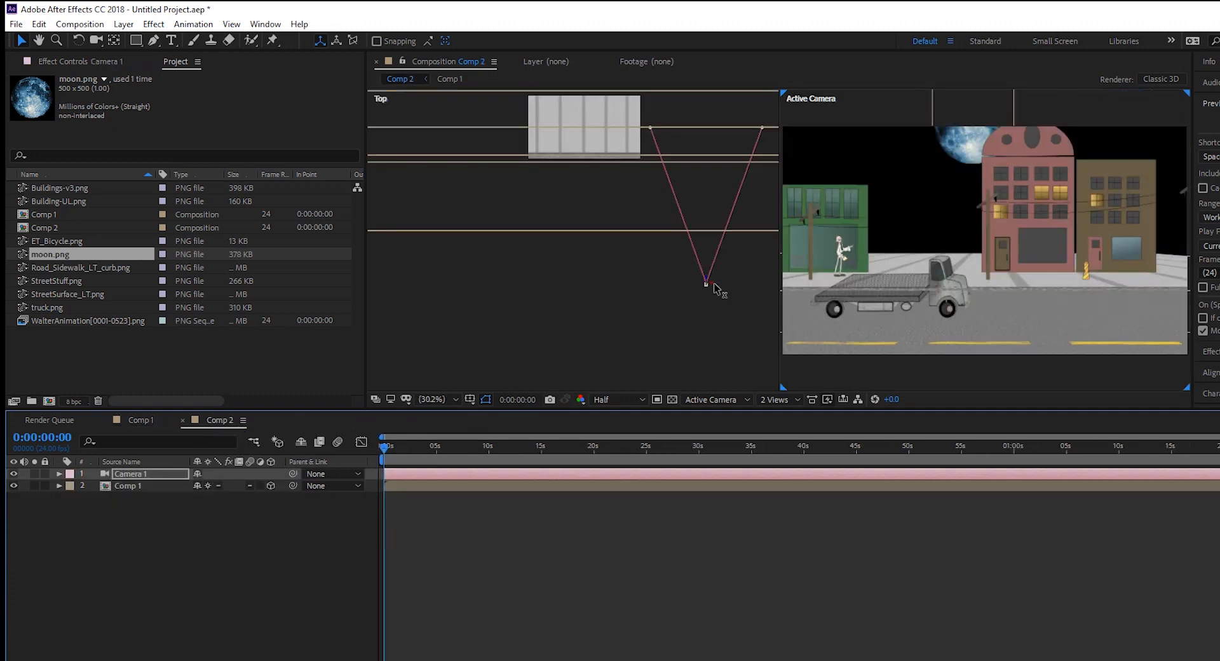
pyautogui.moveTo(705, 283)
pyautogui.mouseDown()
pyautogui.moveTo(657, 274)
pyautogui.moveTo(728, 271)
pyautogui.moveTo(686, 263)
pyautogui.moveTo(708, 267)
pyautogui.mouseUp()
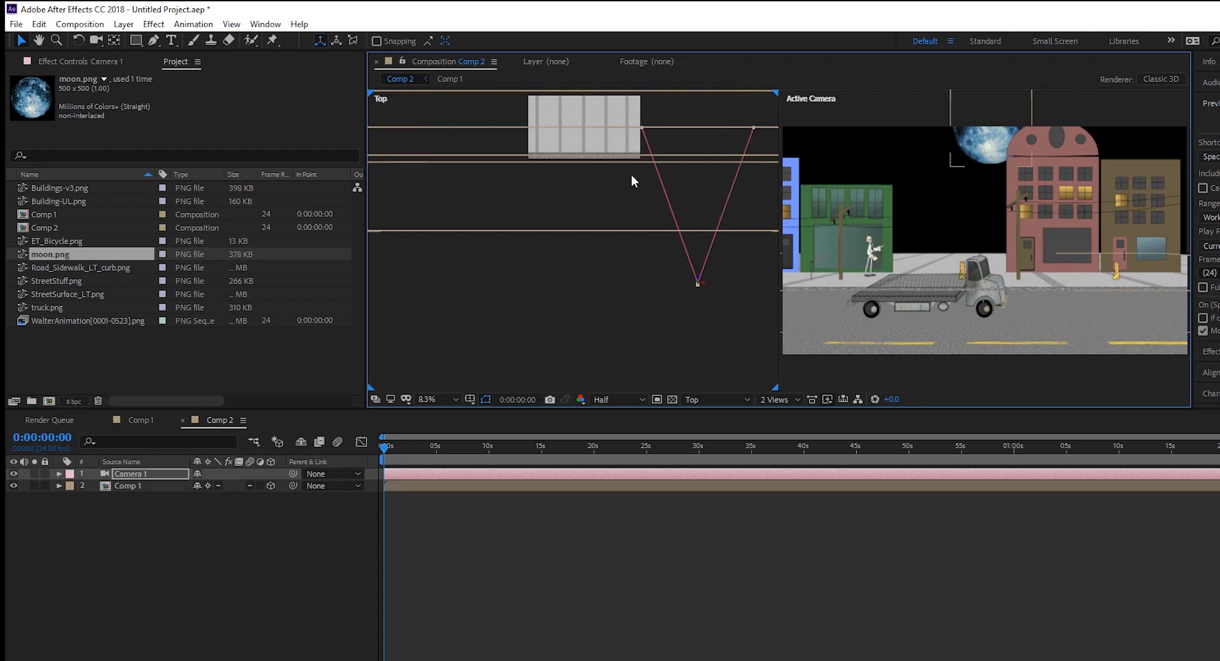
pyautogui.scroll(-2, 615, 158)
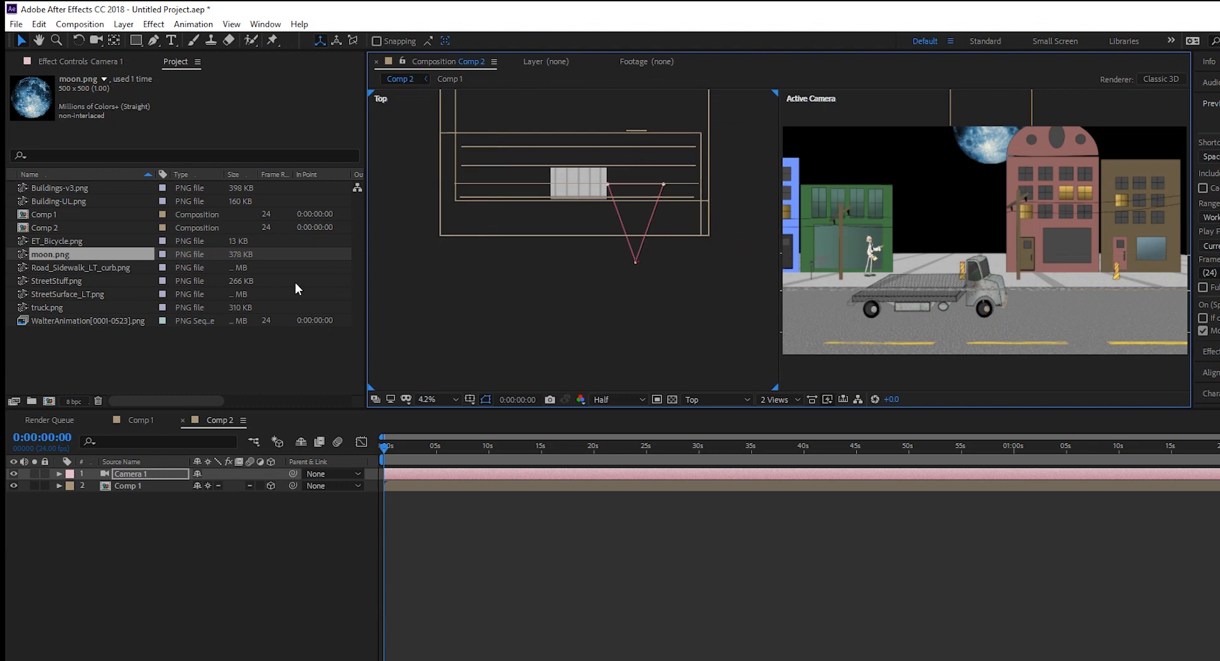
# Step: Switch the Left view of Comp 1 to the Top view, with no layer selected
pyautogui.click(134, 420)
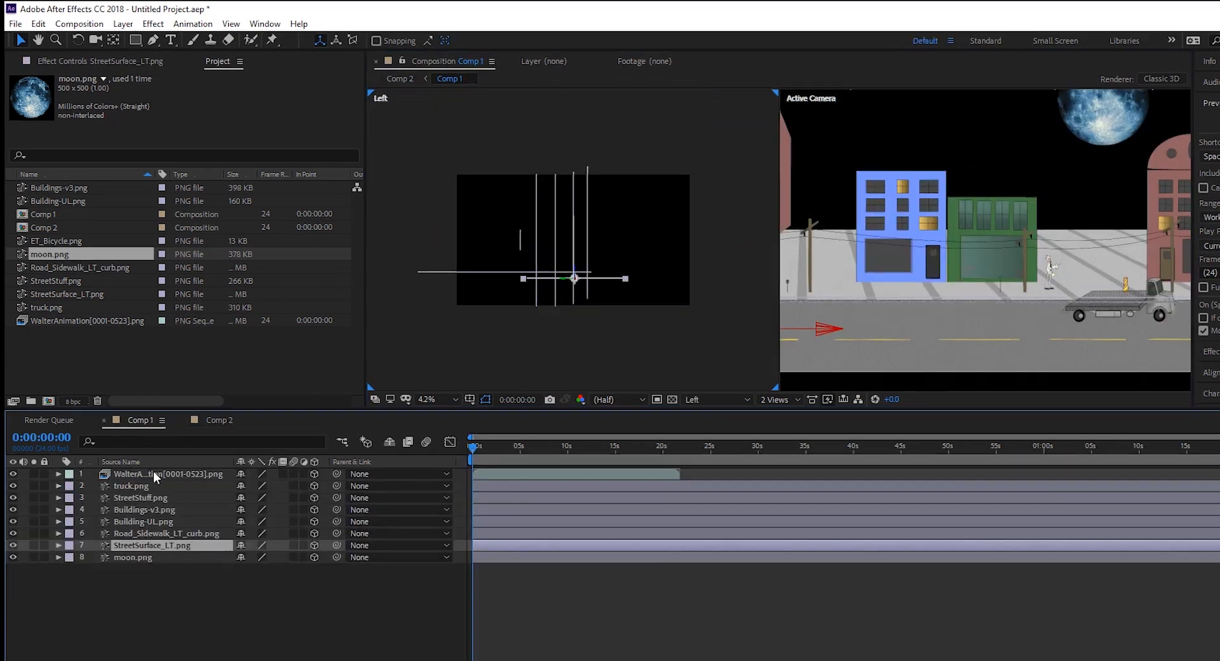
pyautogui.click(152, 478)
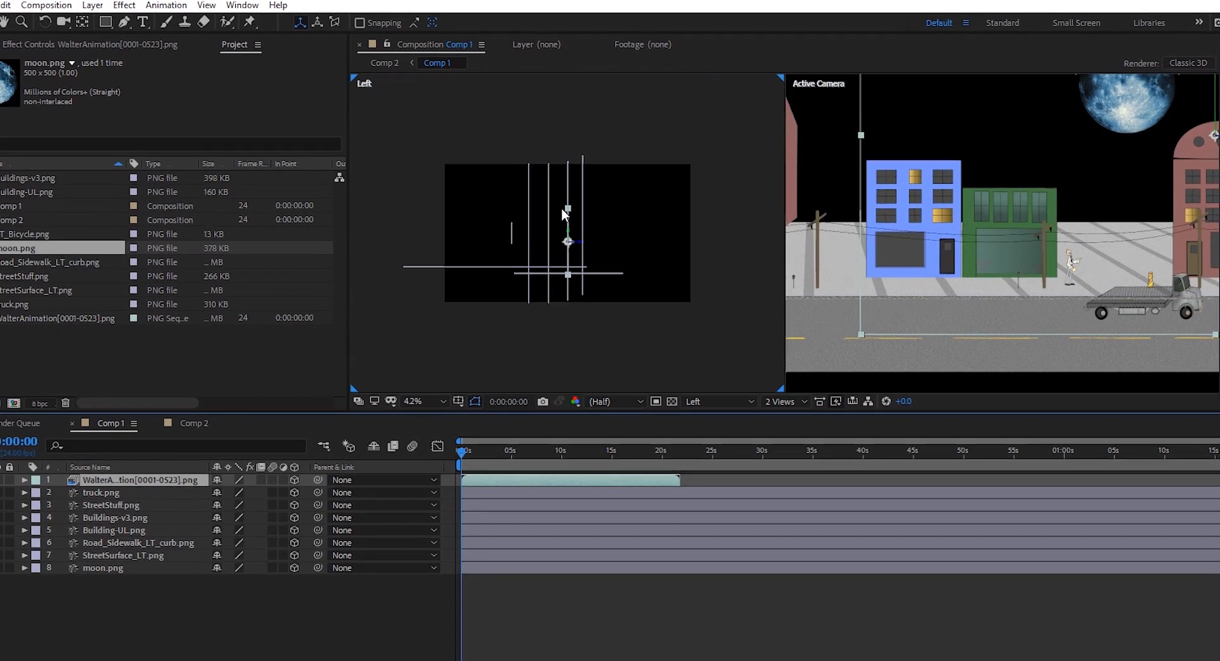
pyautogui.click(672, 283)
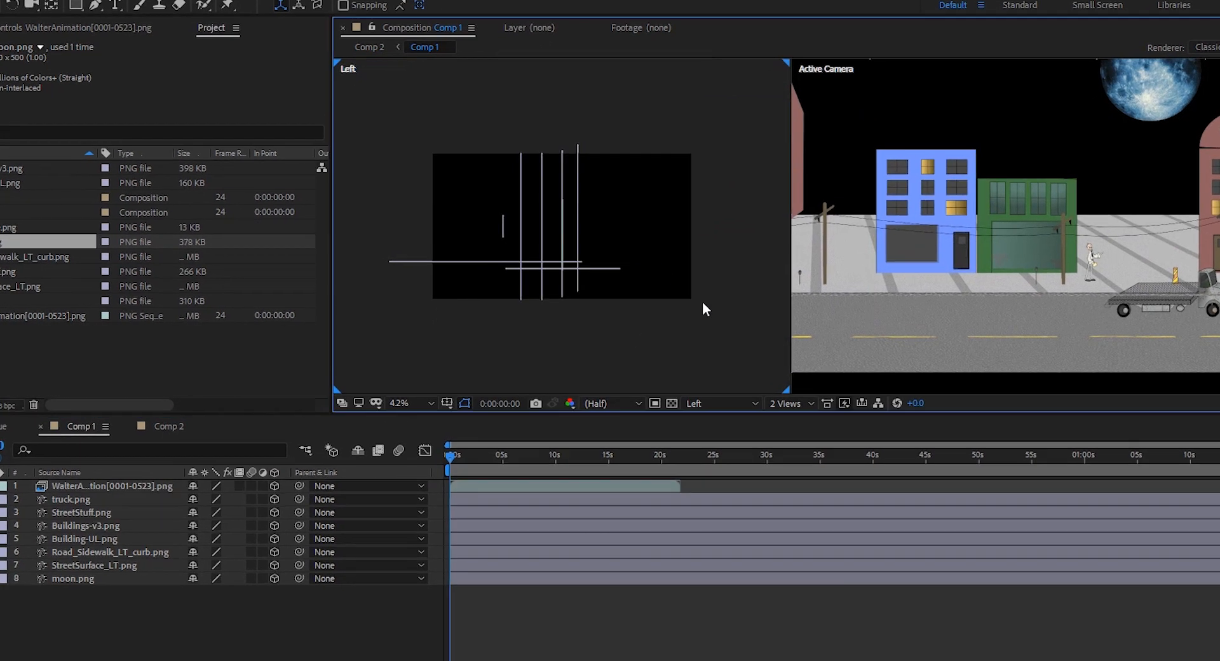
pyautogui.click(727, 404)
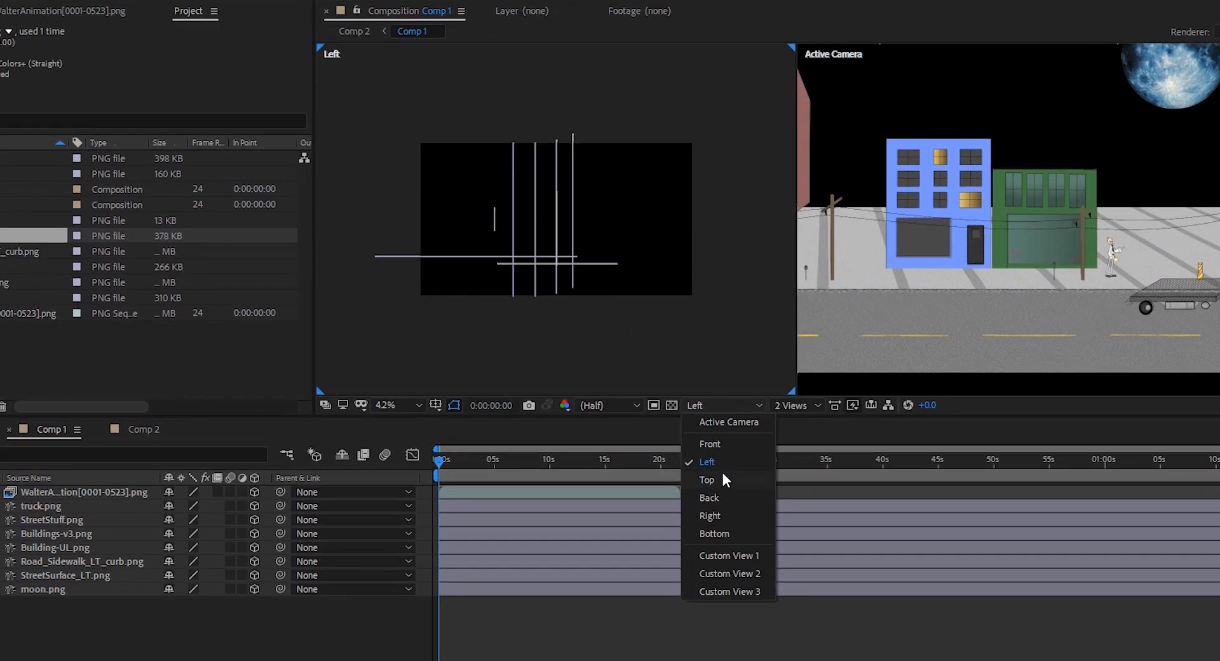
pyautogui.click(723, 475)
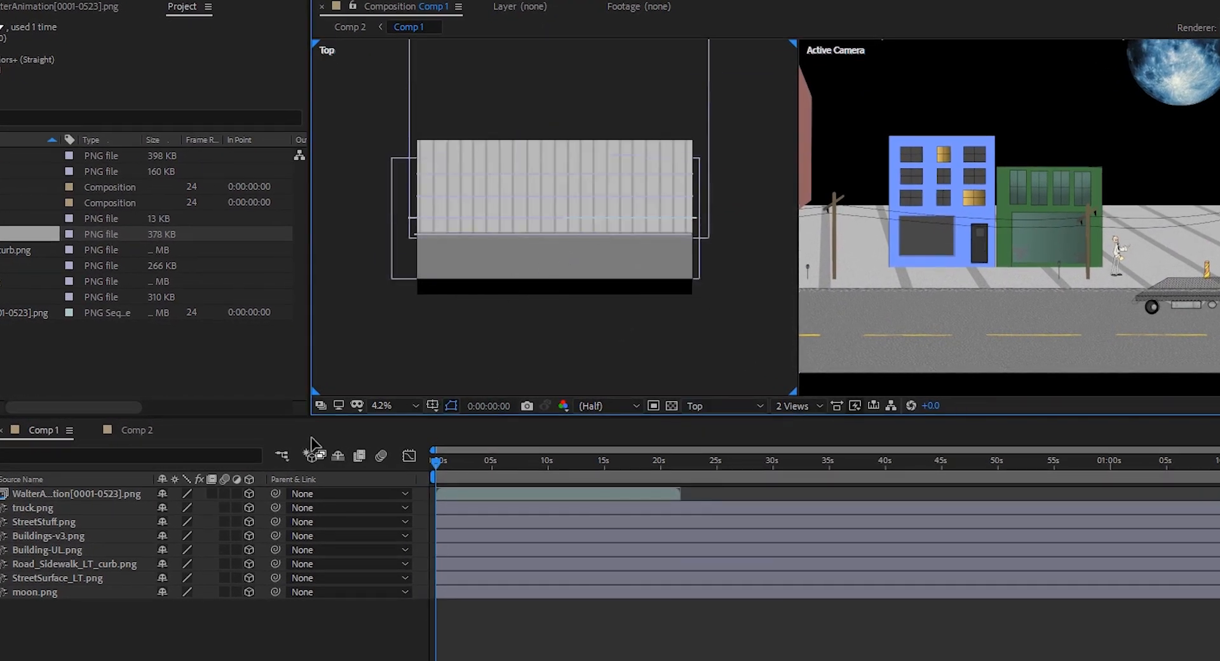
# Step: Compare the depth of the WalterAnimation and StreetStuff.png layers in Comp 1's Top view
pyautogui.click(82, 494)
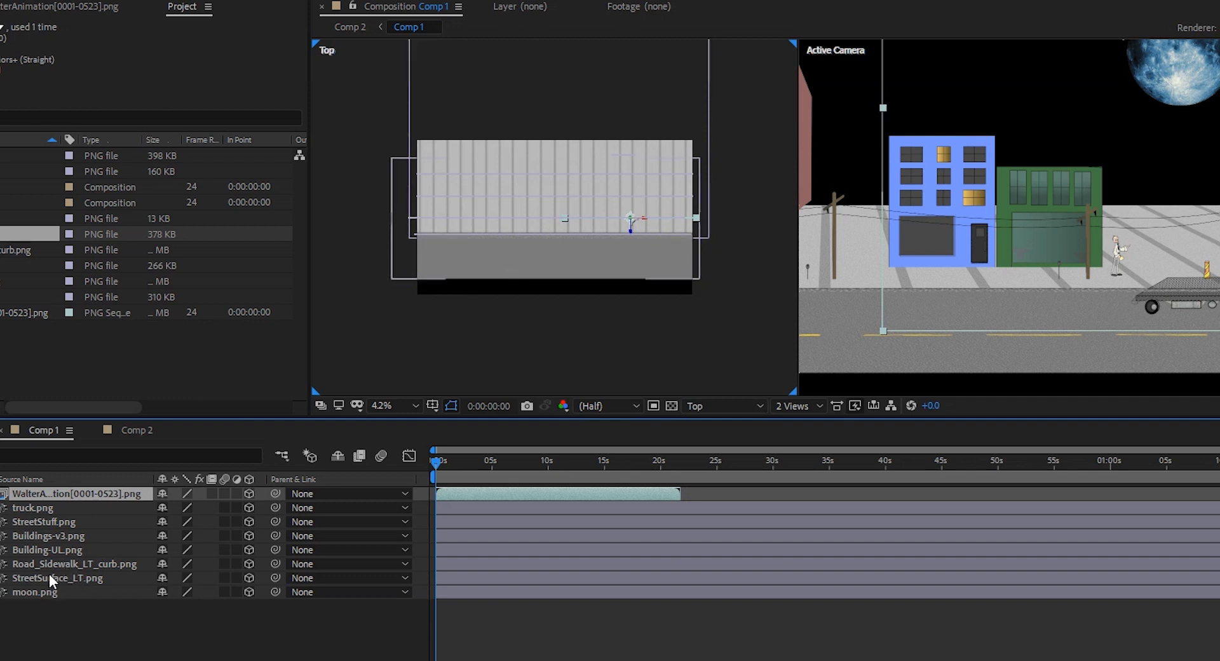
pyautogui.click(48, 520)
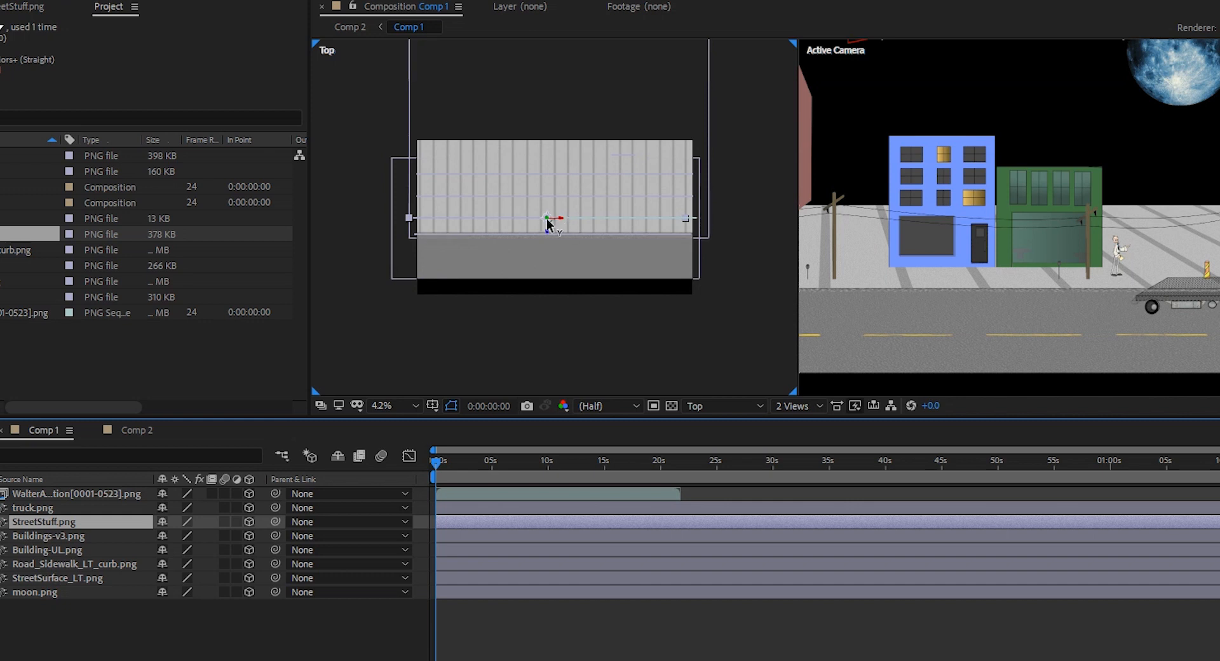
pyautogui.click(94, 495)
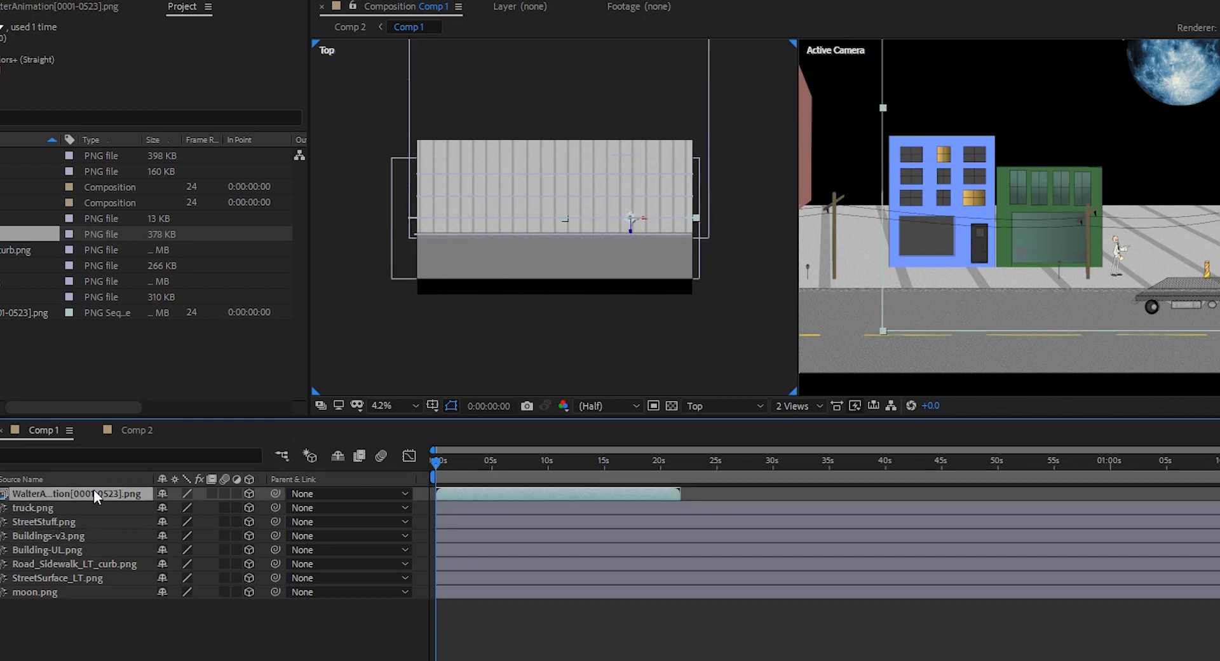
pyautogui.click(74, 522)
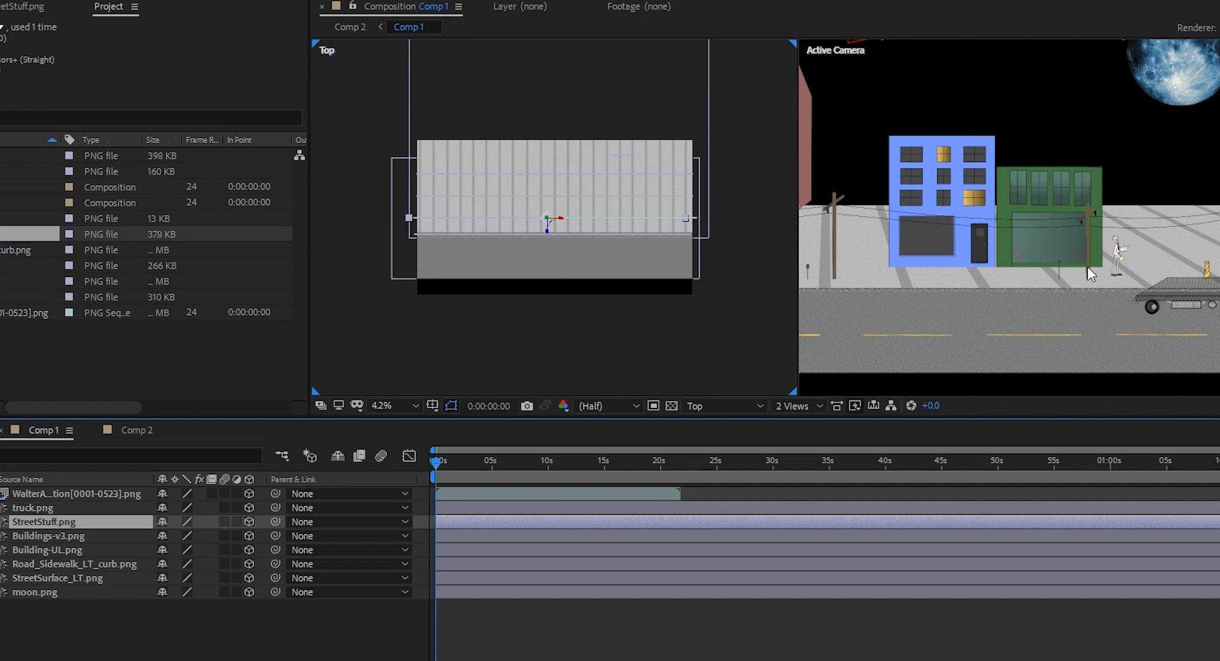
# Step: Slide Camera 1 left in Comp 2 to check Walter's parallax against the pole, and return to the whole street in Comp 1
pyautogui.click(137, 430)
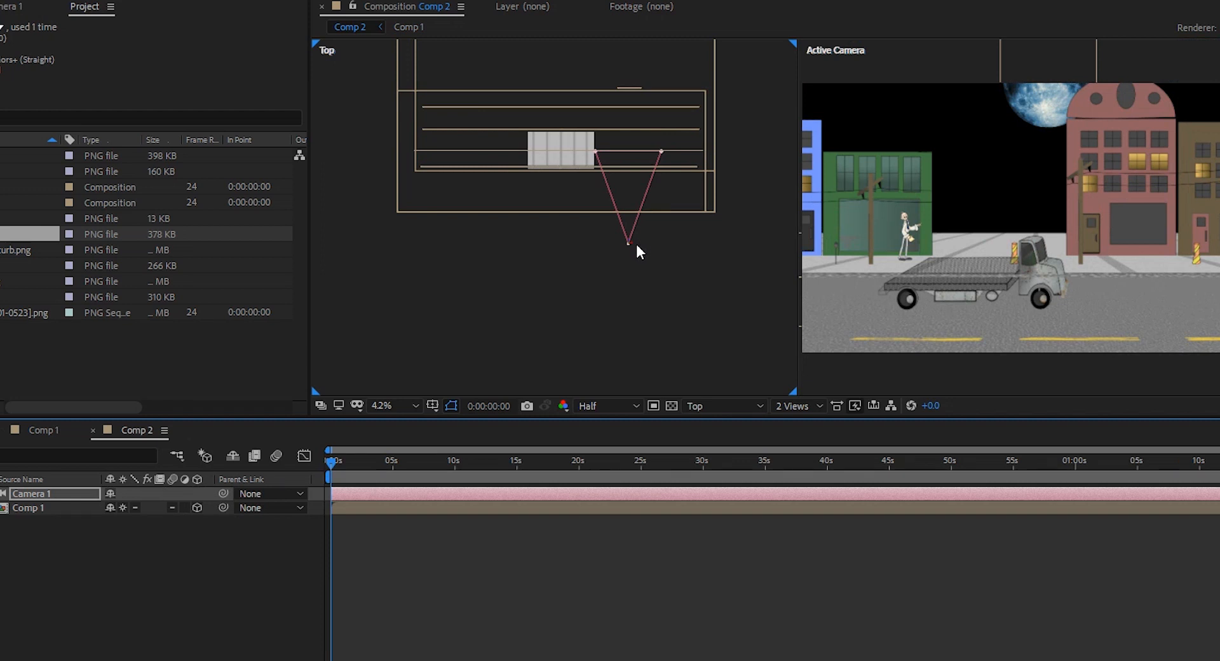
pyautogui.moveTo(631, 243); pyautogui.dragTo(604, 249)
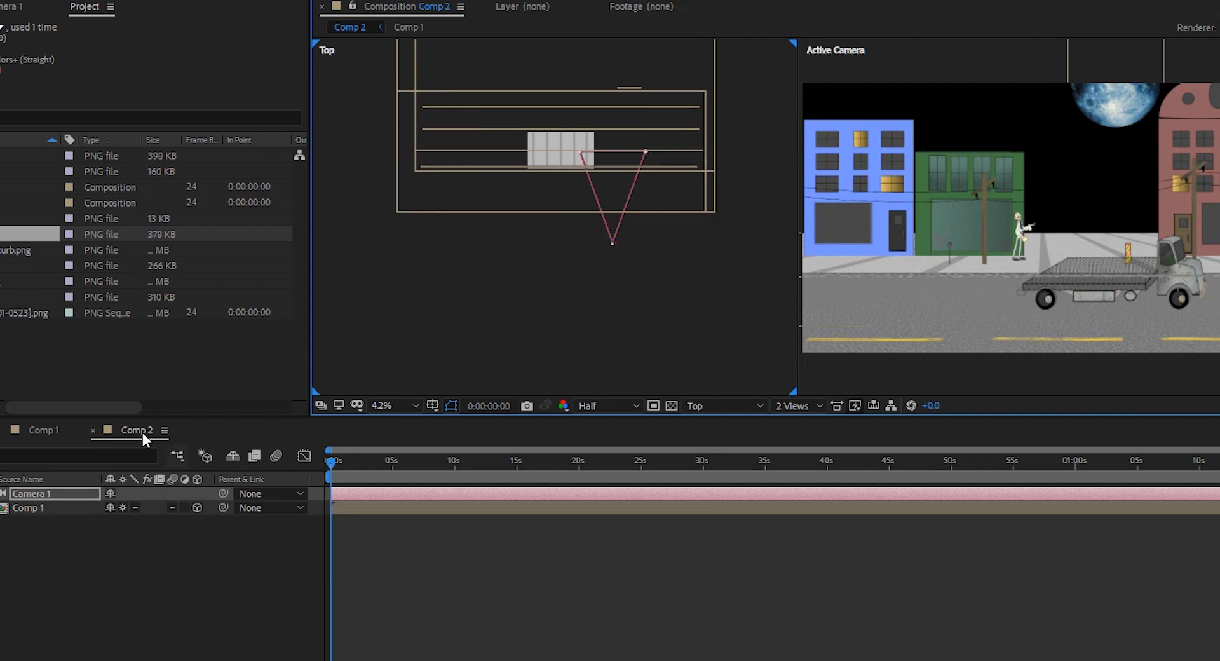
pyautogui.click(28, 431)
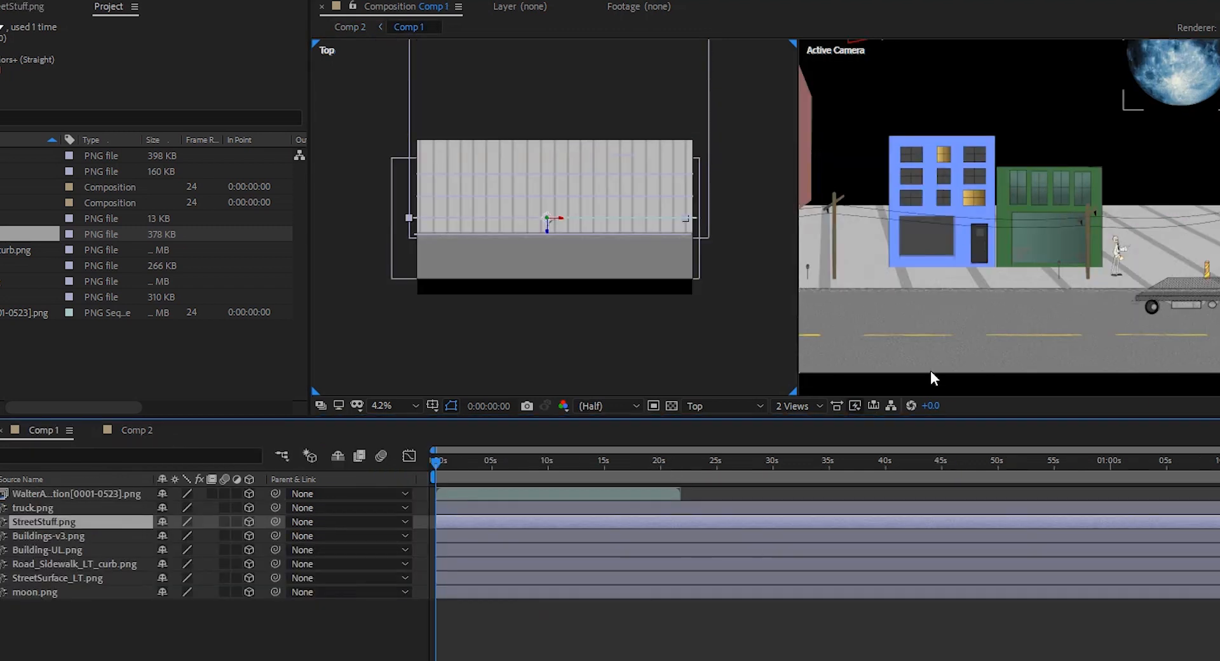
pyautogui.scroll(-3, 986, 264)
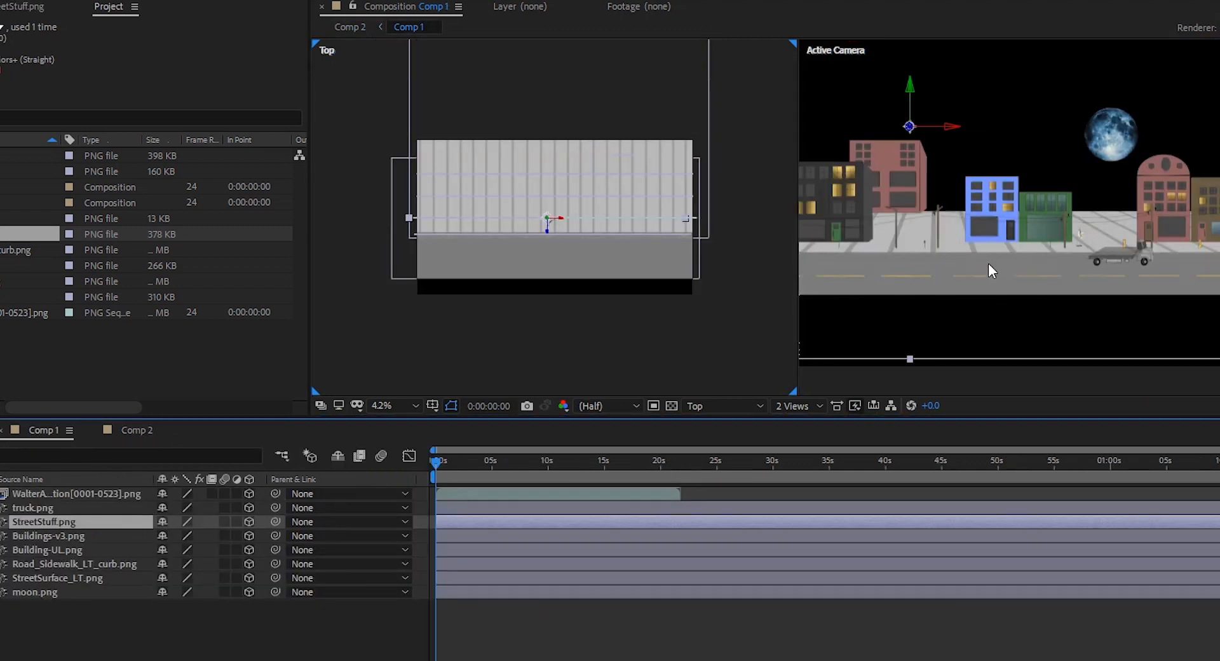
# Step: Compare the full street layout in Comp 1 with Camera 1's framing of it in Comp 2
pyautogui.scroll(-4, 989, 257)
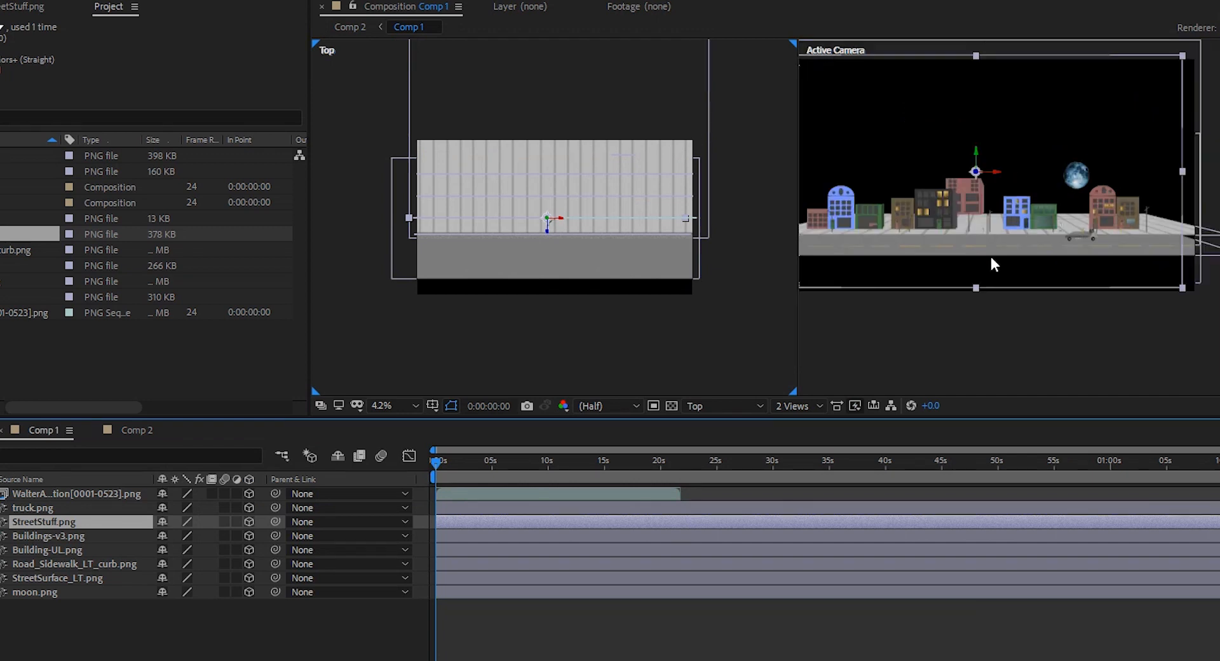
pyautogui.scroll(2, 990, 228)
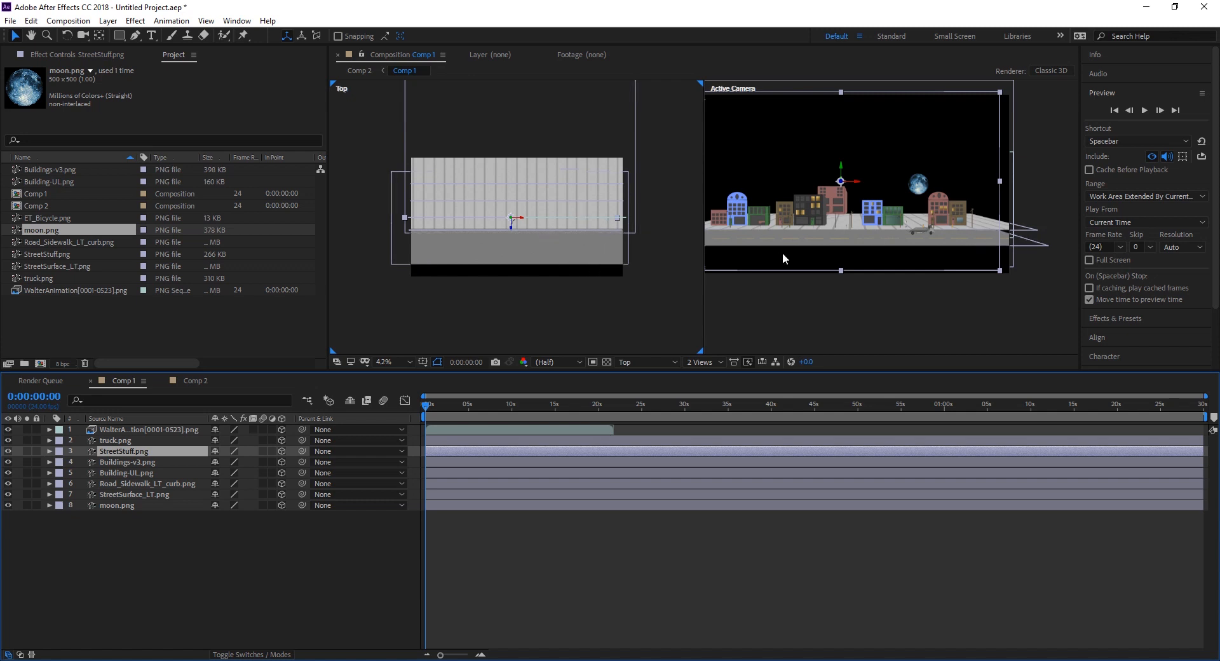
pyautogui.click(195, 380)
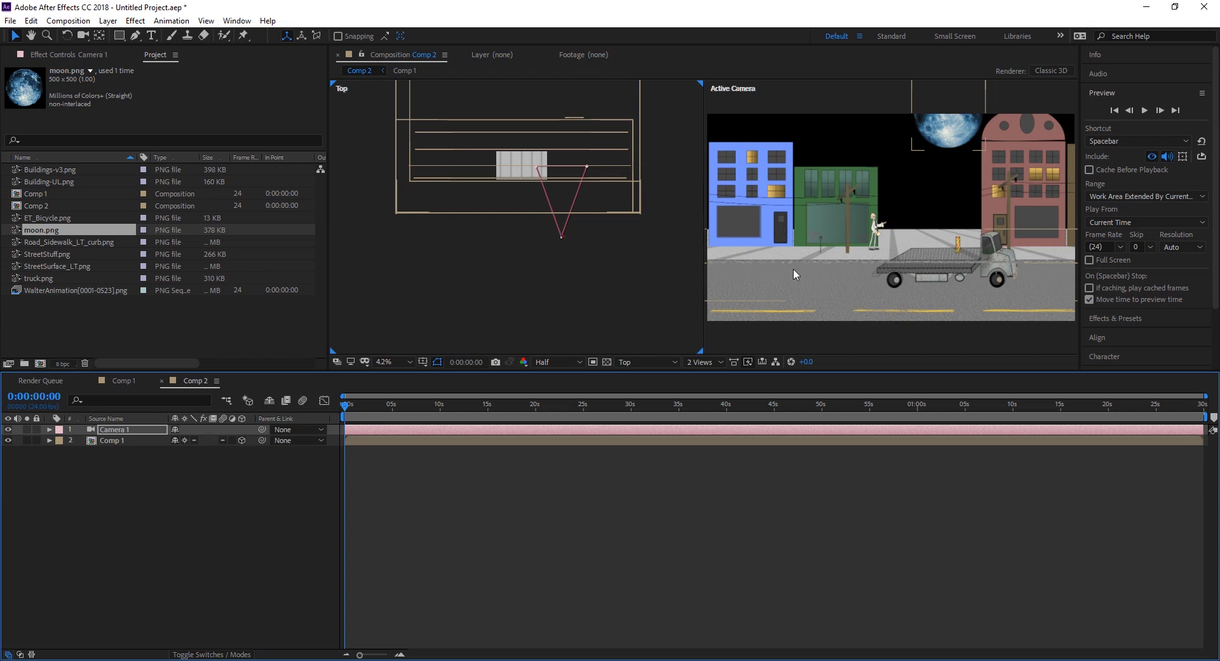
pyautogui.click(124, 381)
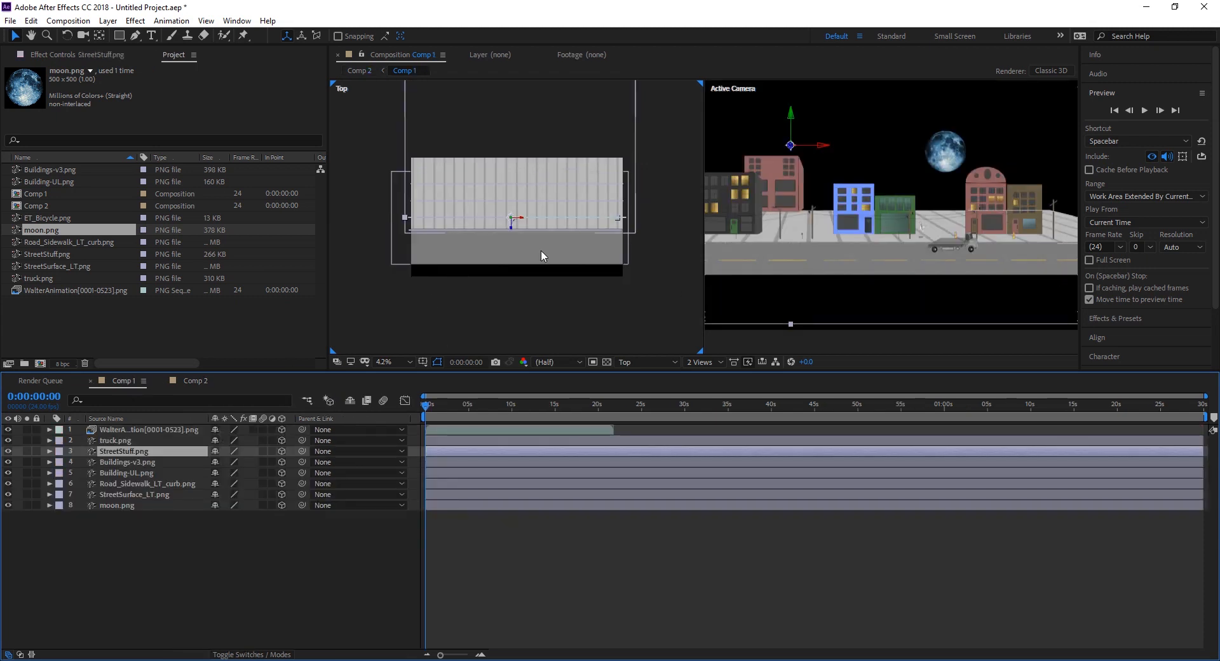
pyautogui.click(195, 380)
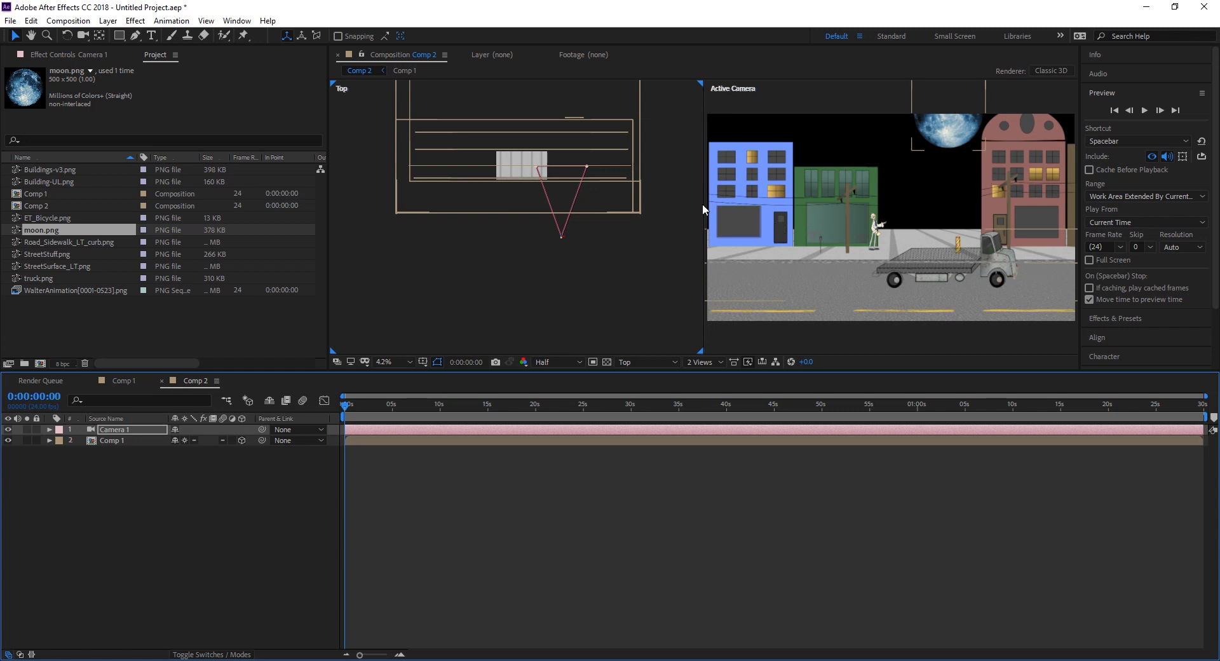
pyautogui.click(123, 380)
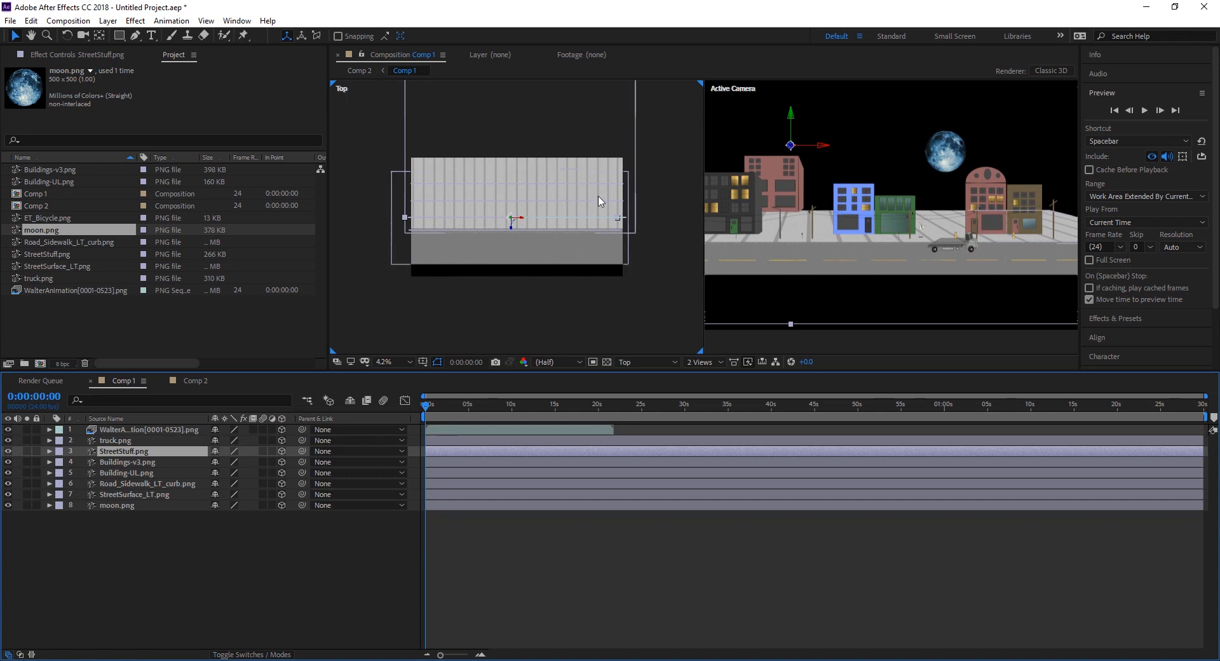
# Step: Set the scale of the WalterAnimation layer in Comp 1 to 25%
pyautogui.click(173, 428)
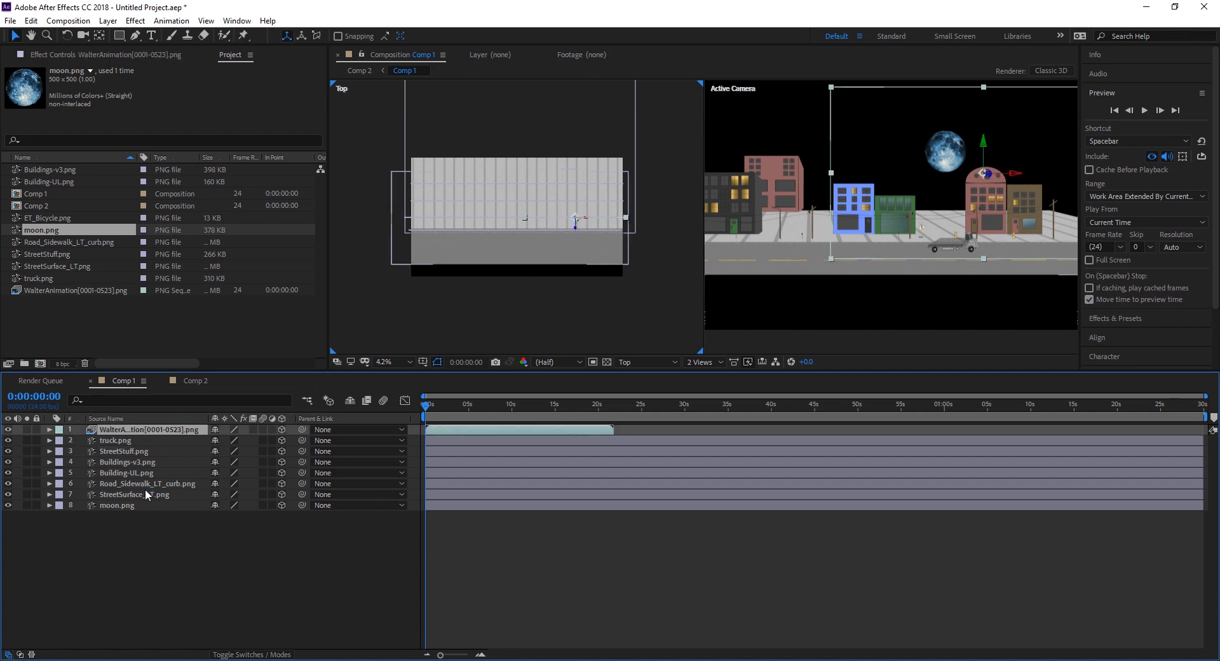
pyautogui.scroll(3, 879, 251)
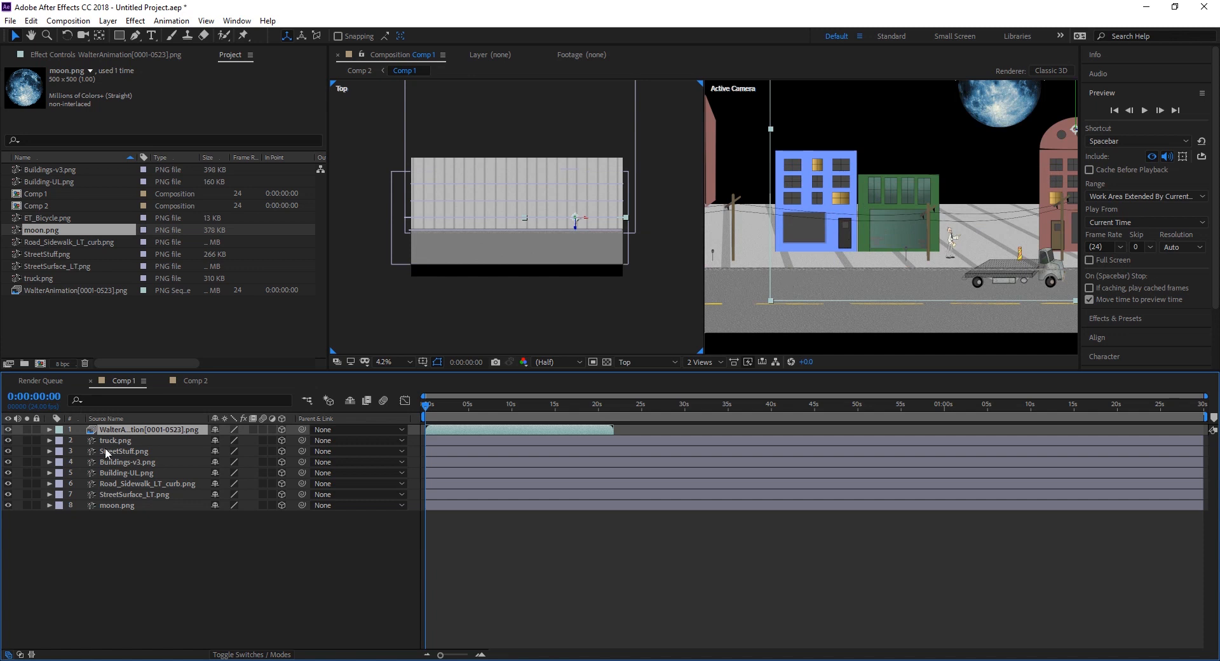
pyautogui.click(49, 429)
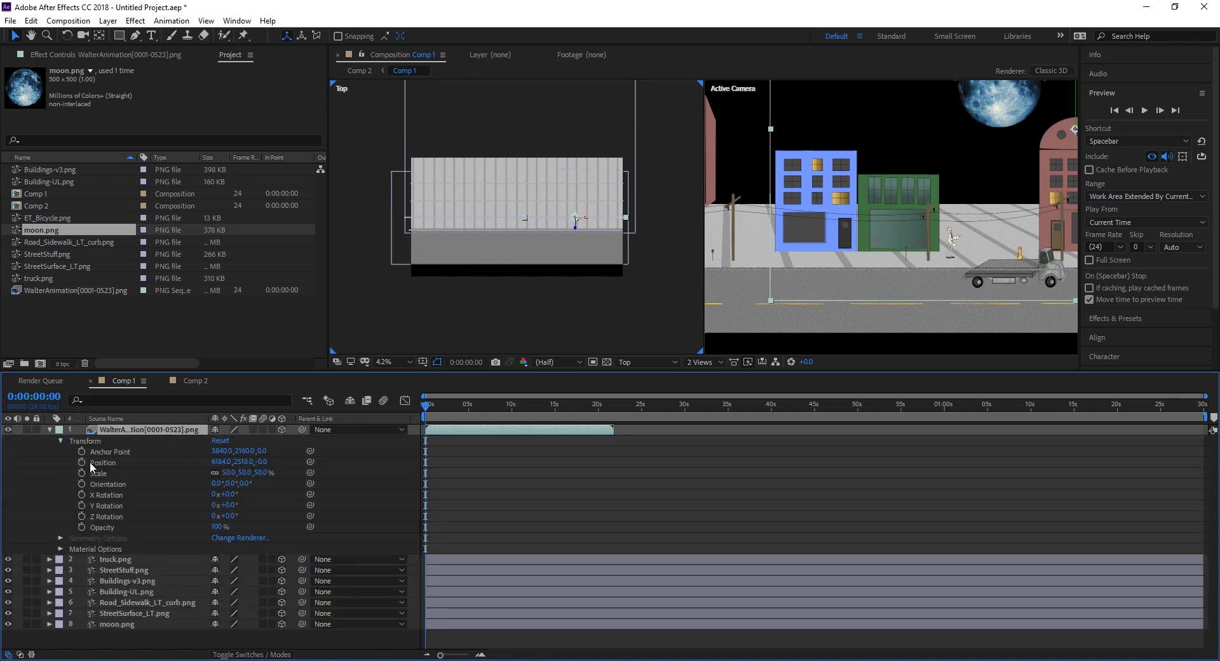
pyautogui.click(228, 473)
pyautogui.write('25')
pyautogui.press('Return')
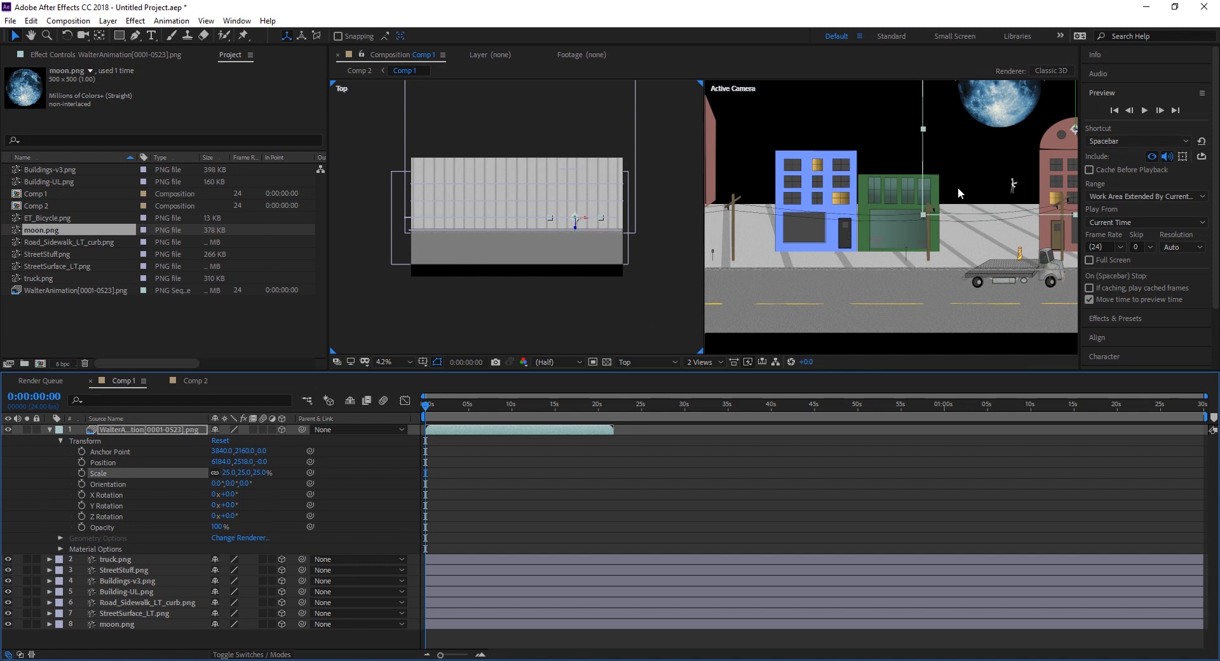
# Step: Move Walter down onto the sidewalk beside the utility pole at the green building, at about 5756, 2934, and collapse the layer's properties
pyautogui.moveTo(1016, 187); pyautogui.dragTo(946, 248)
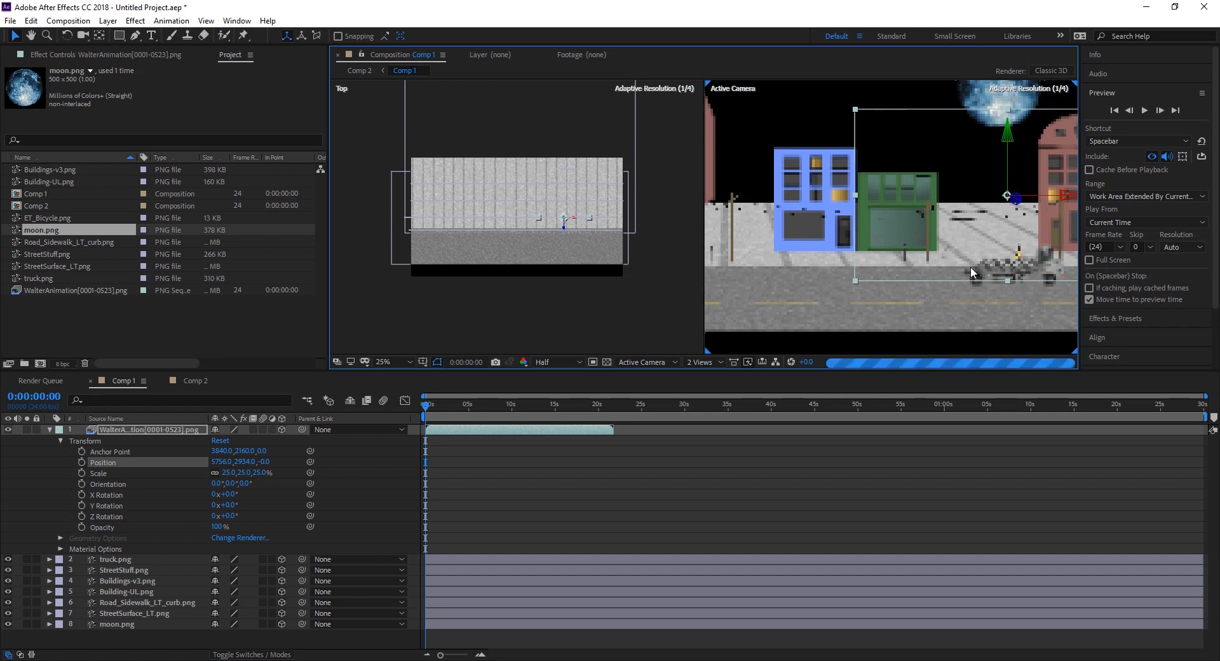
pyautogui.press('.')
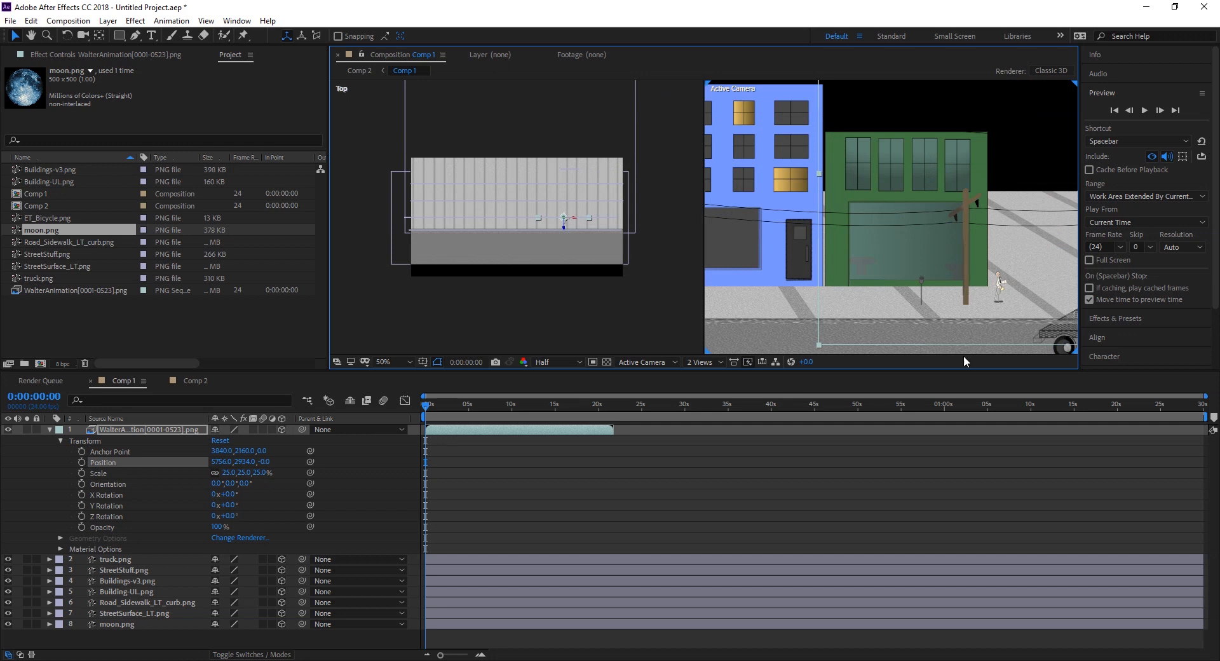
pyautogui.click(49, 430)
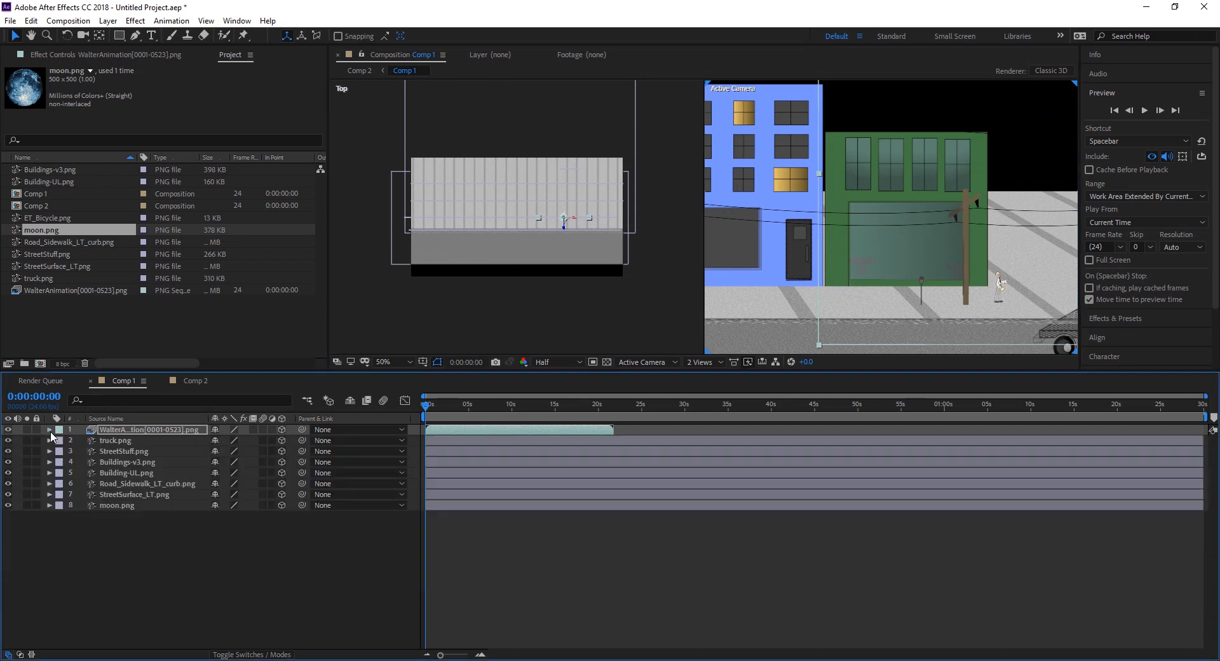
# Step: Reveal the transform properties of Camera 1 in Comp 2
pyautogui.click(197, 381)
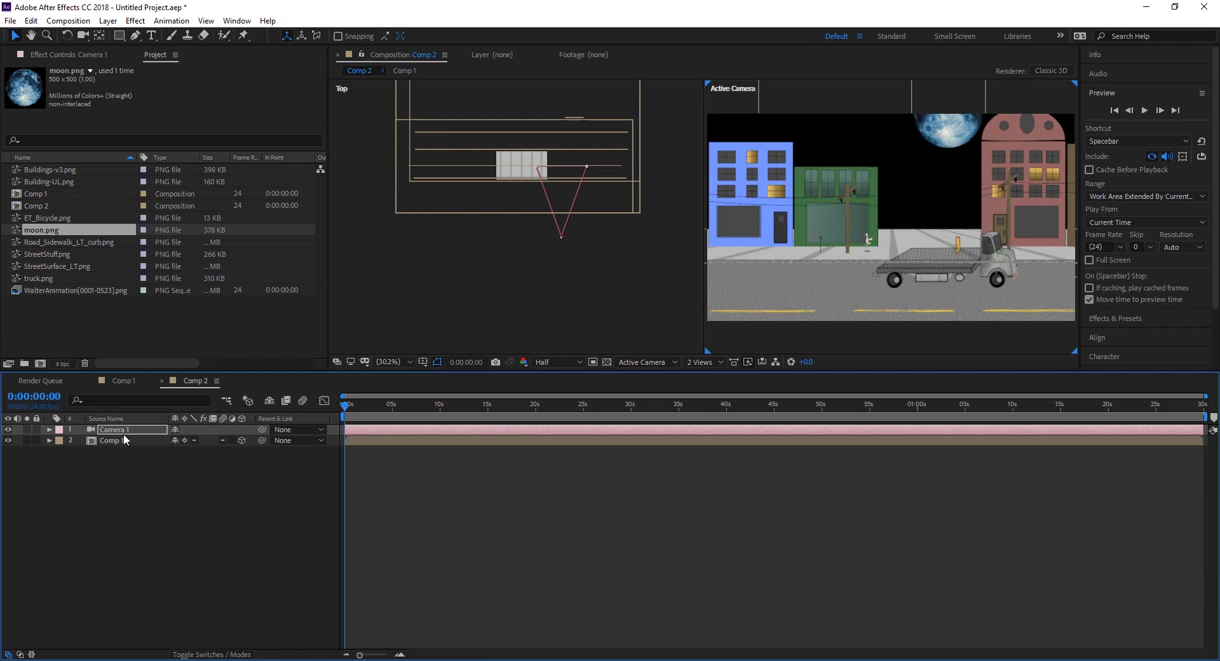
pyautogui.click(50, 430)
pyautogui.click(60, 440)
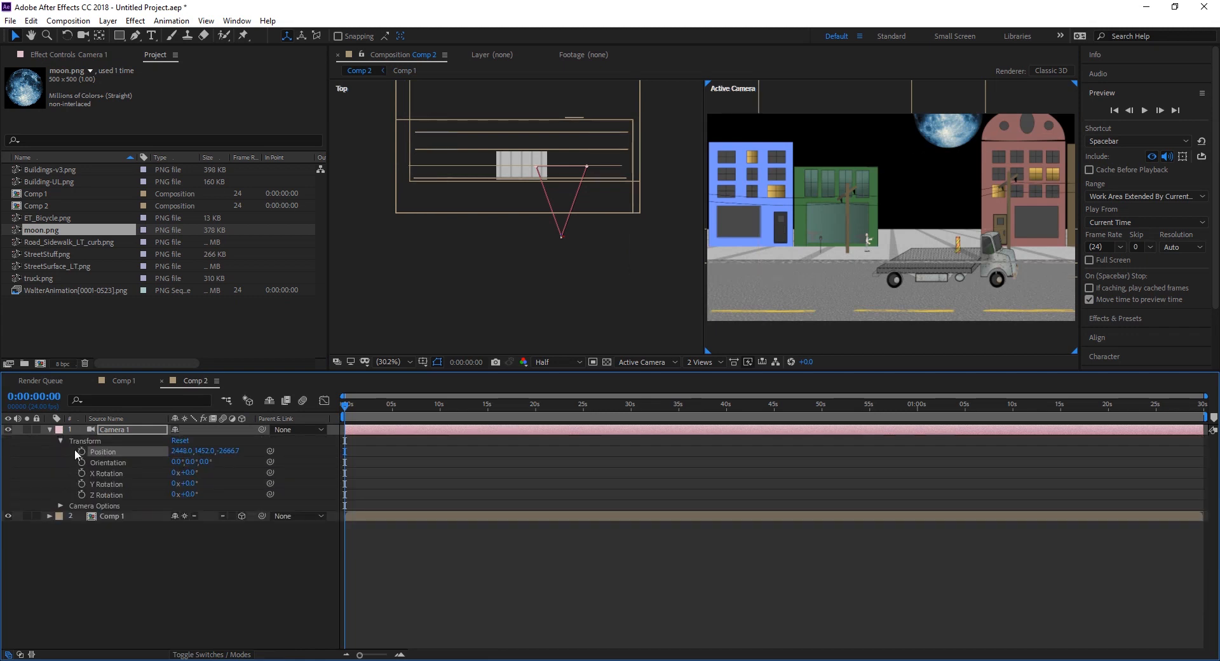